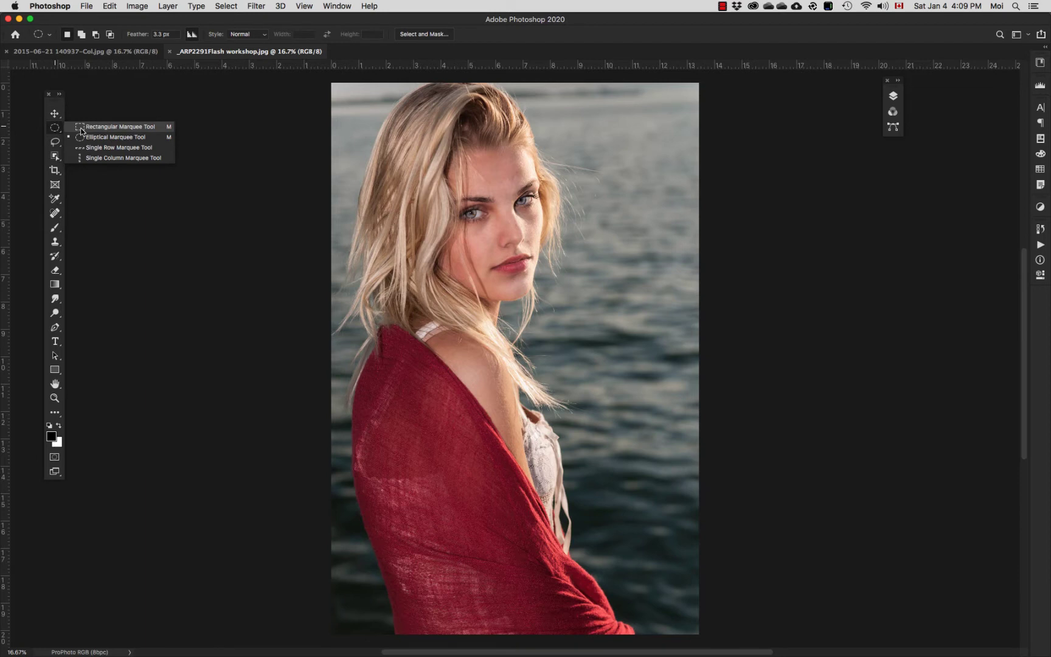
- Use the Rectangular Marquee with a 0 px feather to select the woman's face and the water beside it
{"action": "left_click", "coordinate": [81, 130]}
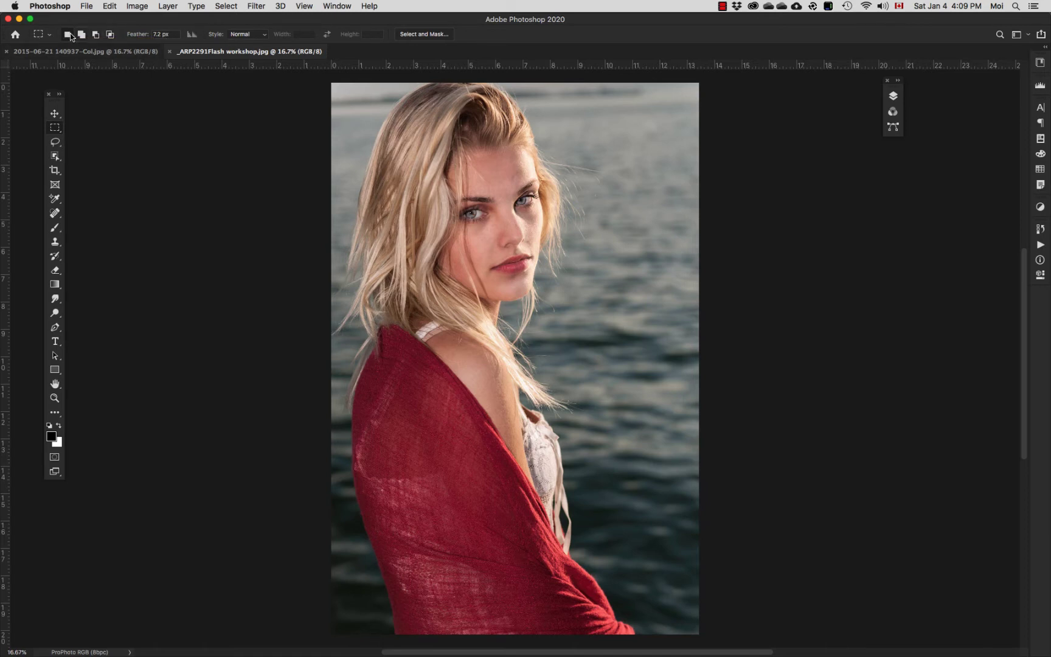
{"action": "left_click", "coordinate": [51, 37]}
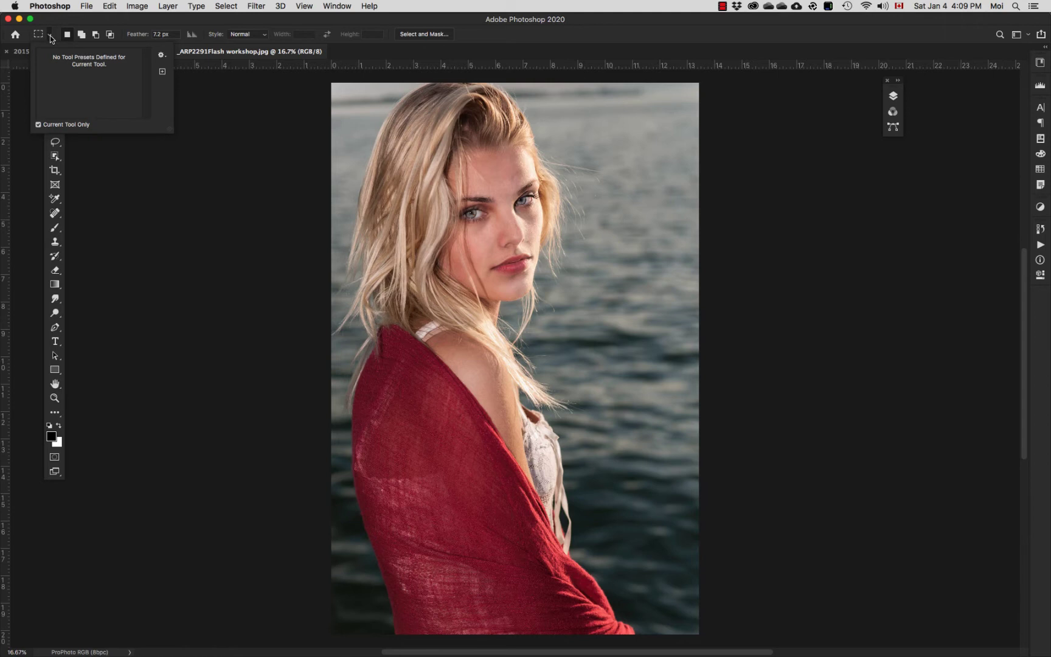
{"action": "left_click", "coordinate": [51, 37]}
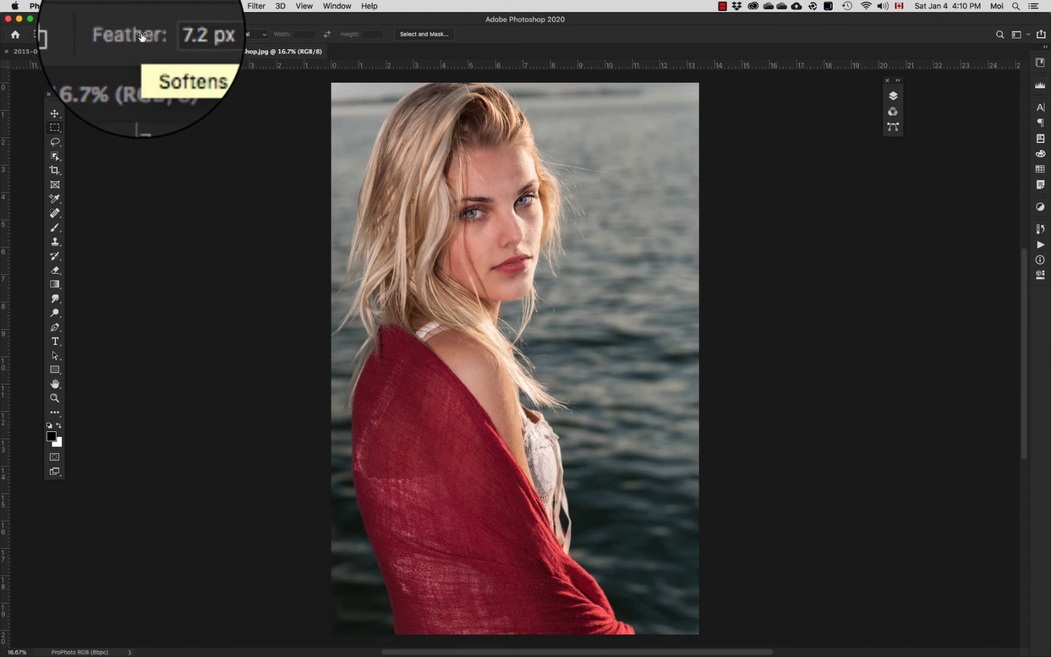
{"action": "left_click_drag", "start_coordinate": [141, 35], "coordinate": [23, 33]}
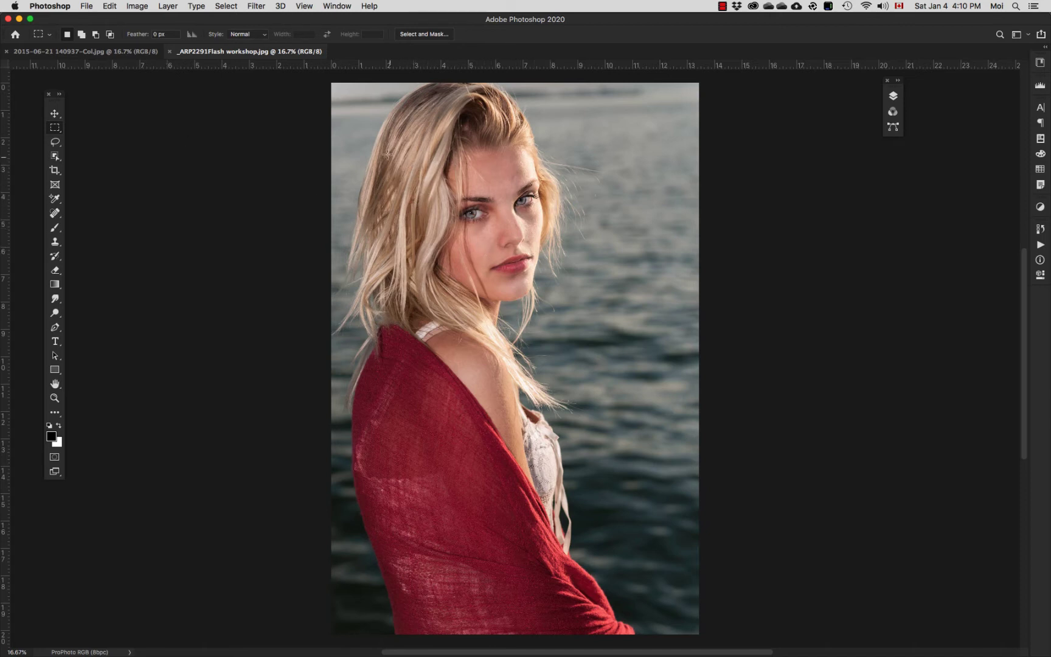
{"action": "left_click_drag", "start_coordinate": [401, 142], "coordinate": [614, 341]}
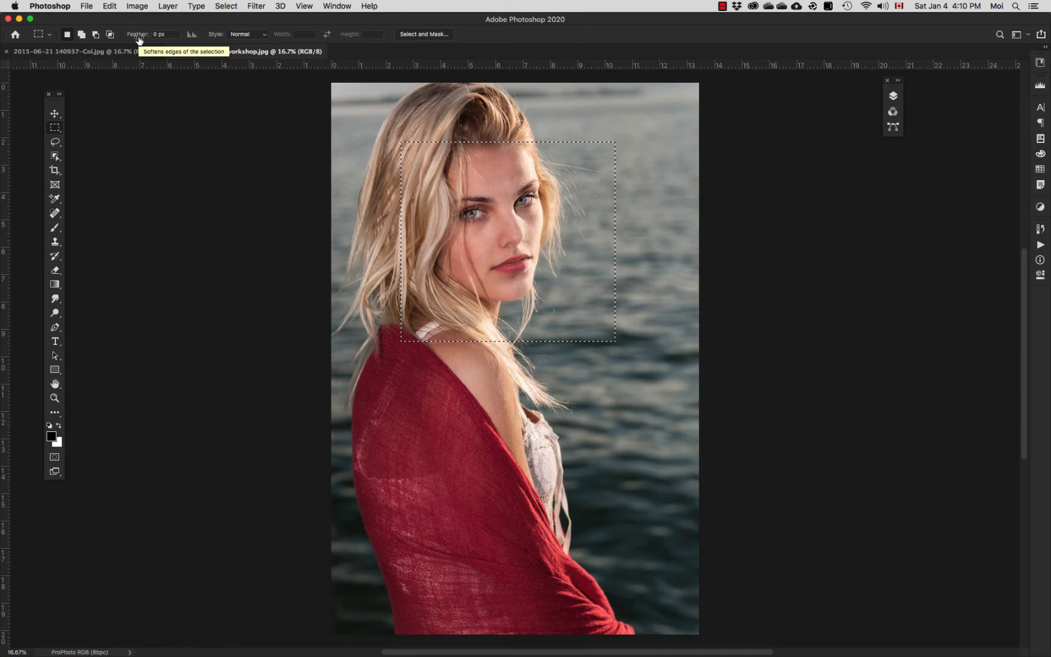
- Inspect the hard edges of the rectangular selection up close in Quick Mask mode and return to standard mode
{"action": "key", "text": "q"}
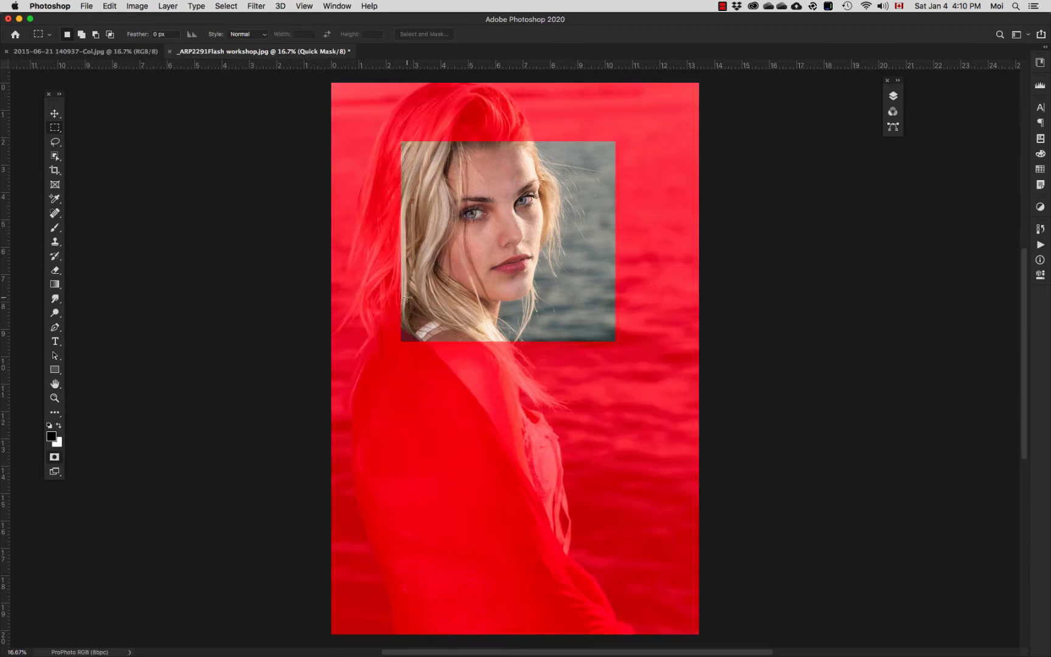
{"action": "key", "text": "super+equal"}
{"action": "key", "text": "super+equal"}
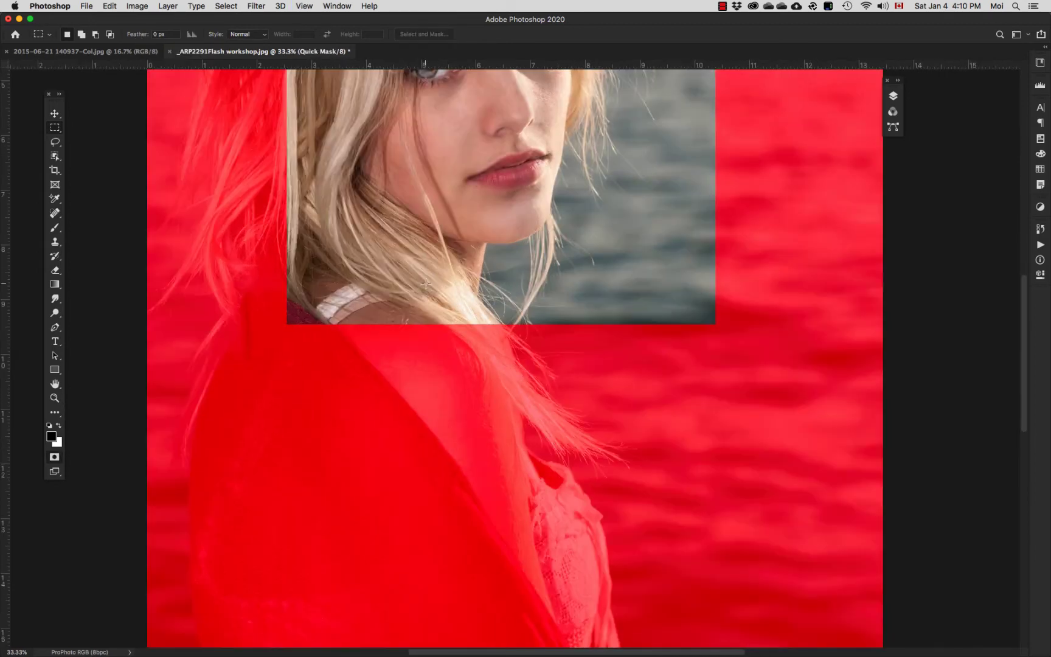
{"action": "scroll", "coordinate": [557, 349], "scroll_direction": "up", "scroll_amount": 5}
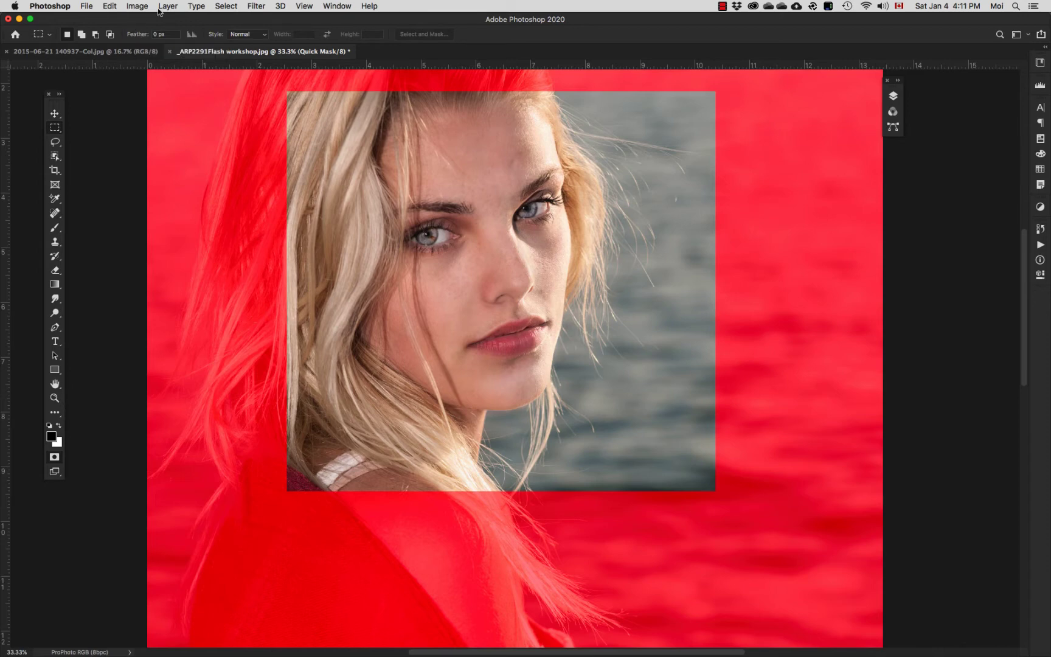
{"action": "key", "text": "q"}
- Feather the rectangular selection around the face with a radius of 50 pixels
{"action": "left_click", "coordinate": [233, 7]}
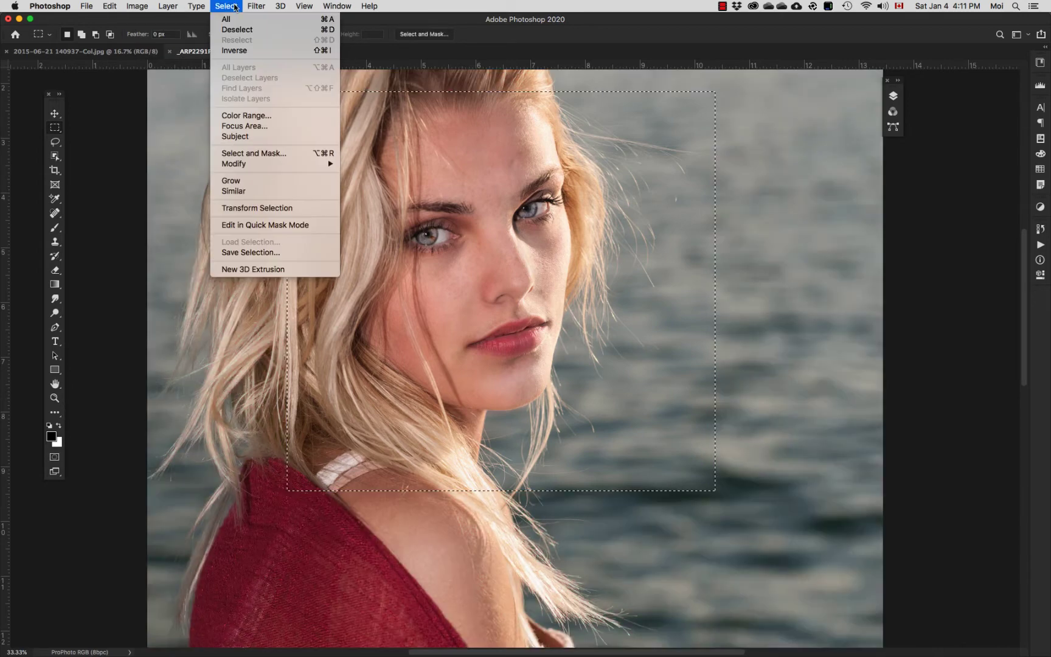
{"action": "mouse_move", "coordinate": [245, 166]}
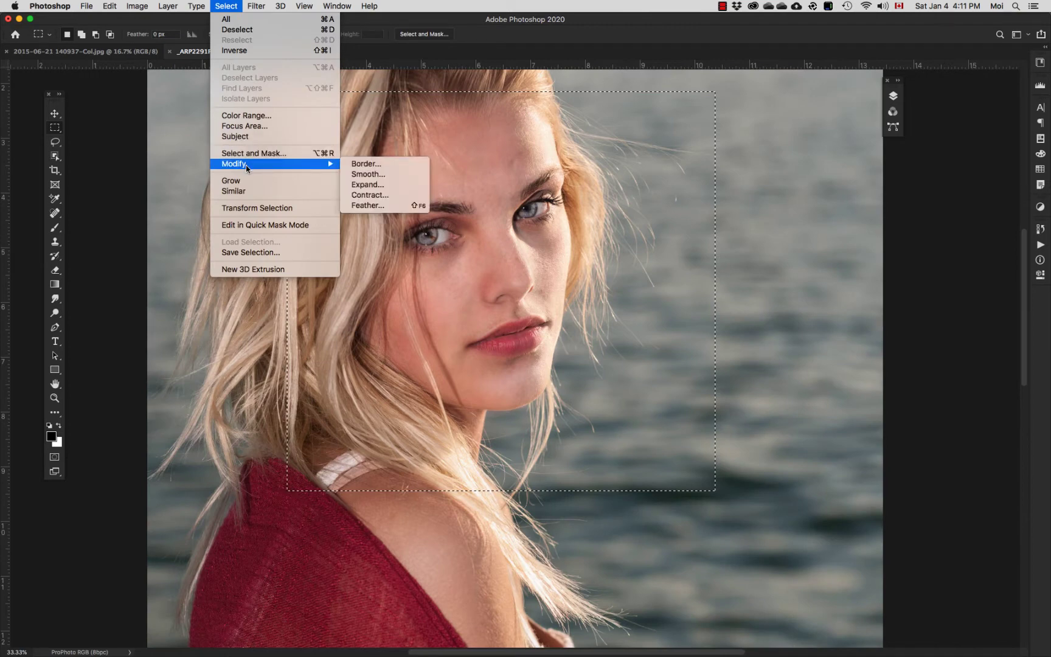
{"action": "left_click", "coordinate": [372, 206]}
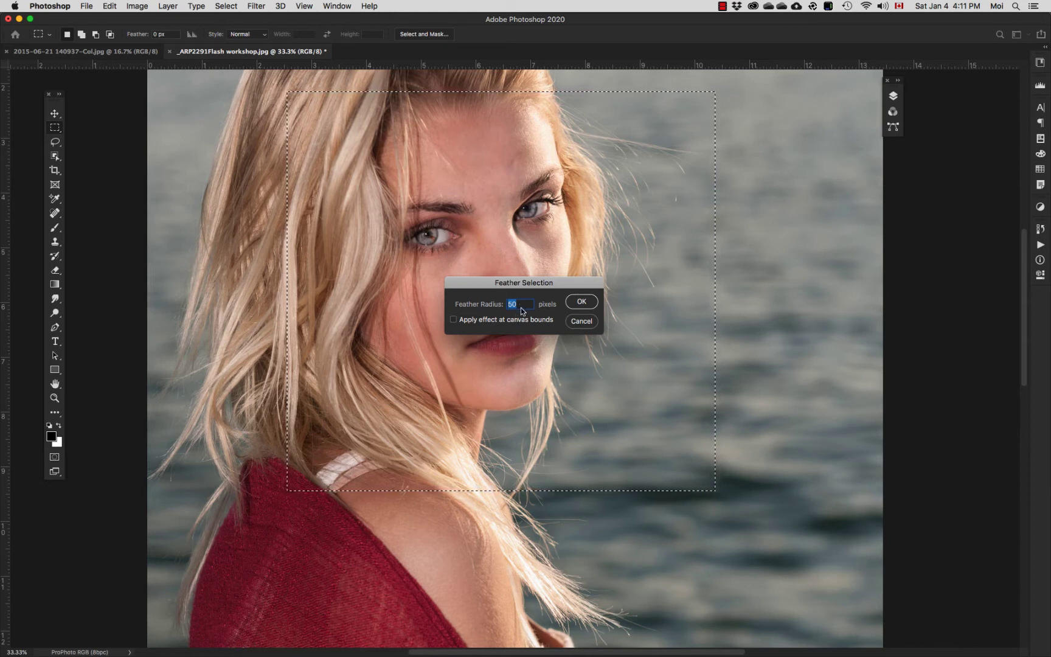
{"action": "left_click", "coordinate": [582, 302]}
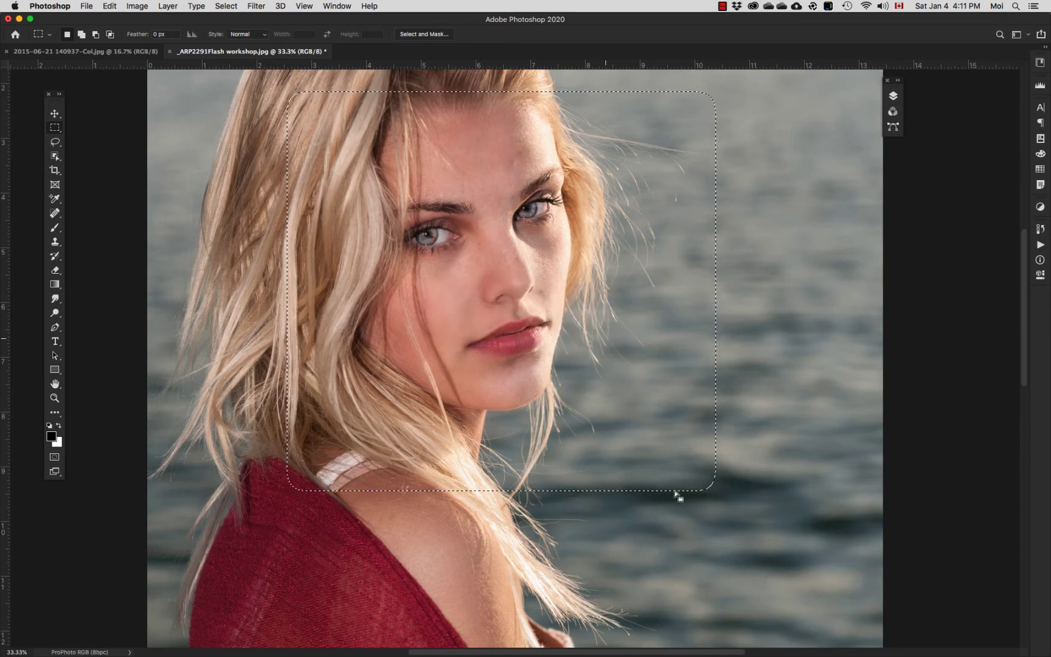
- Compare the feathered selection's soft edges in Quick Mask mode with its outline in standard mode
{"action": "key", "text": "q"}
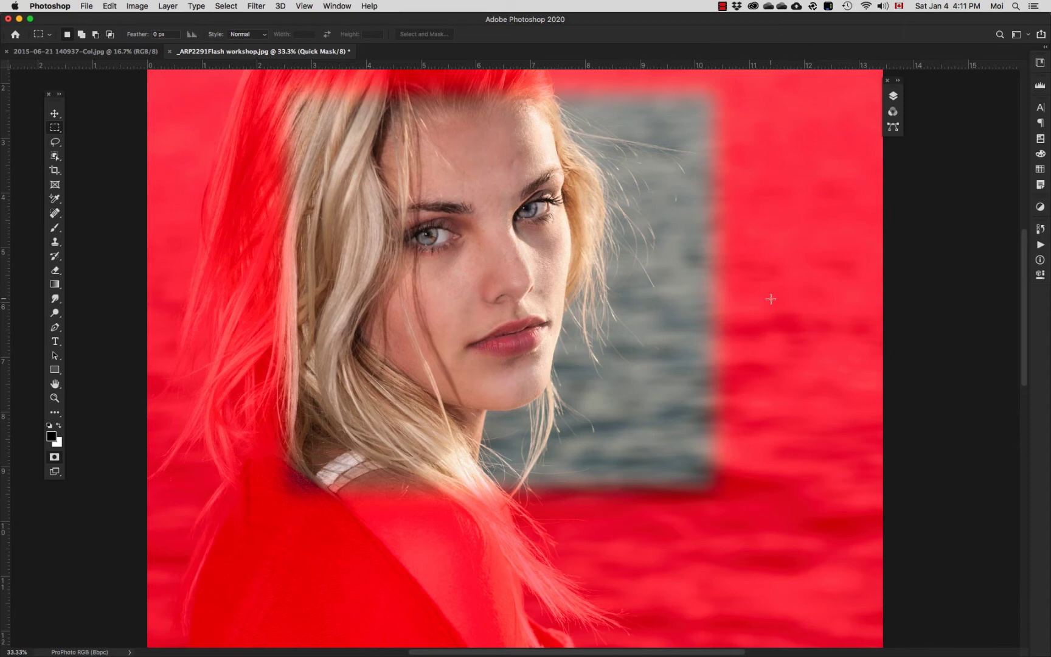
{"action": "key", "text": "q"}
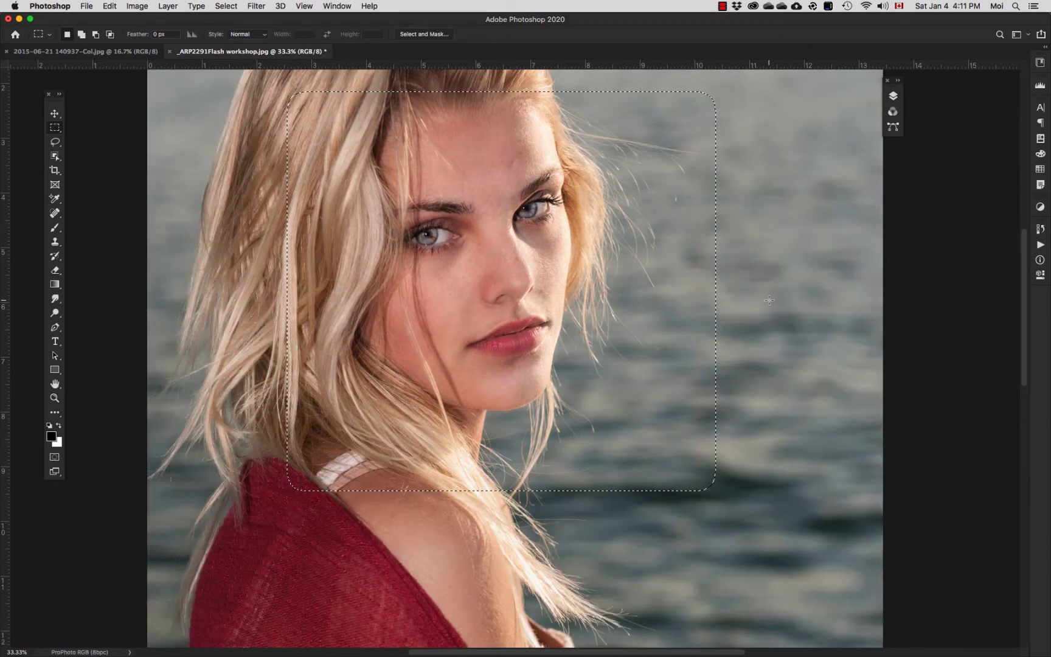
{"action": "key", "text": "q"}
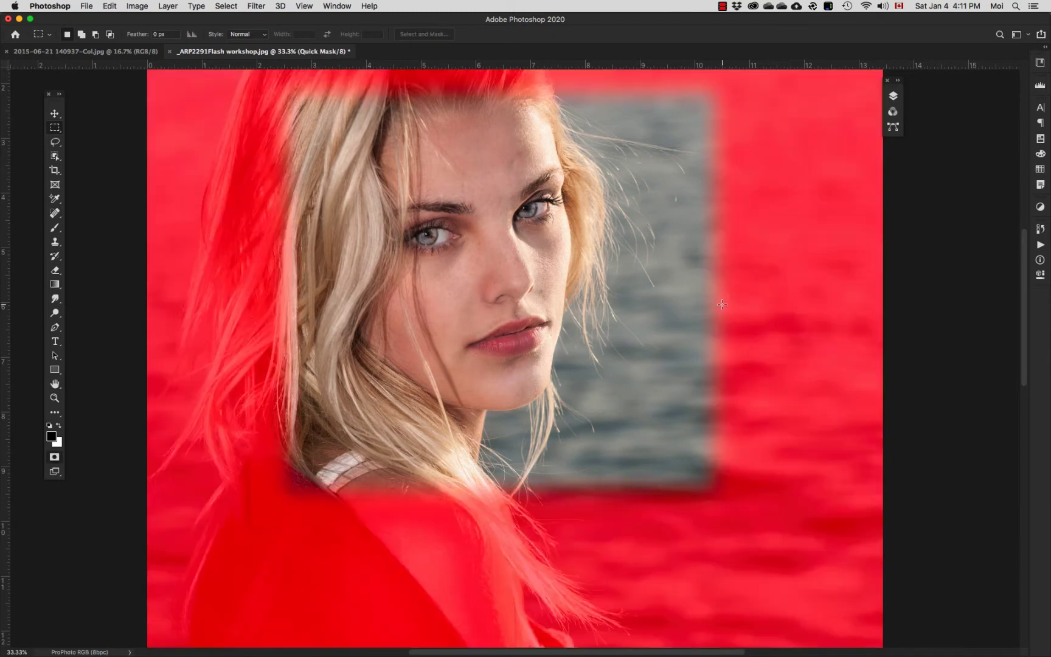
{"action": "key", "text": "q"}
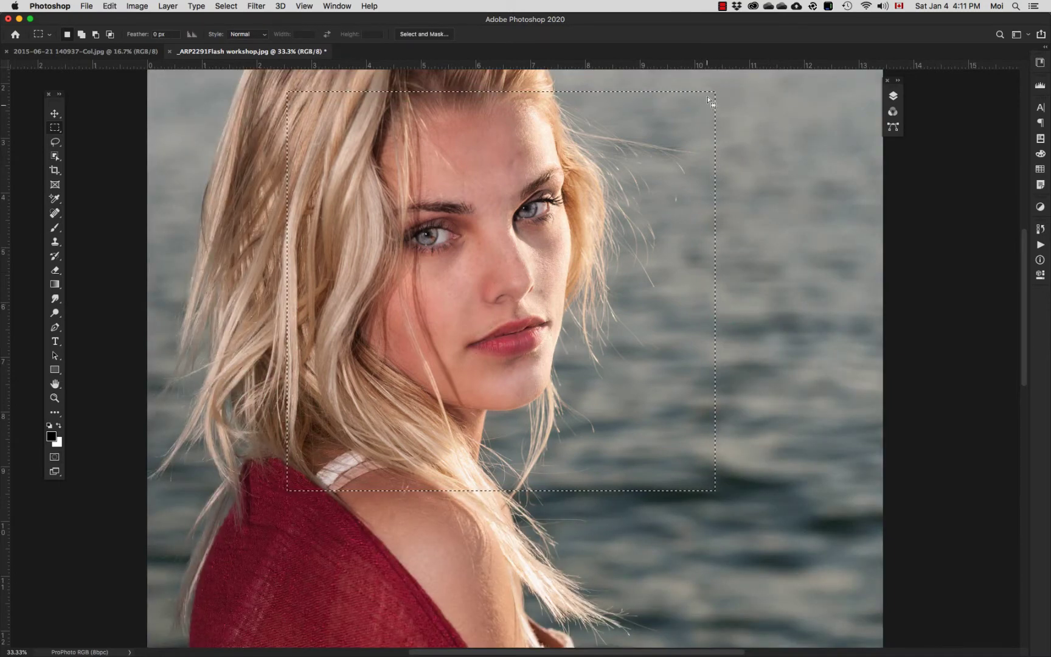
- Clear the old selection and draw a perfectly square marquee over the face, from the forehead to the shoulder strap
{"action": "left_click", "coordinate": [272, 116]}
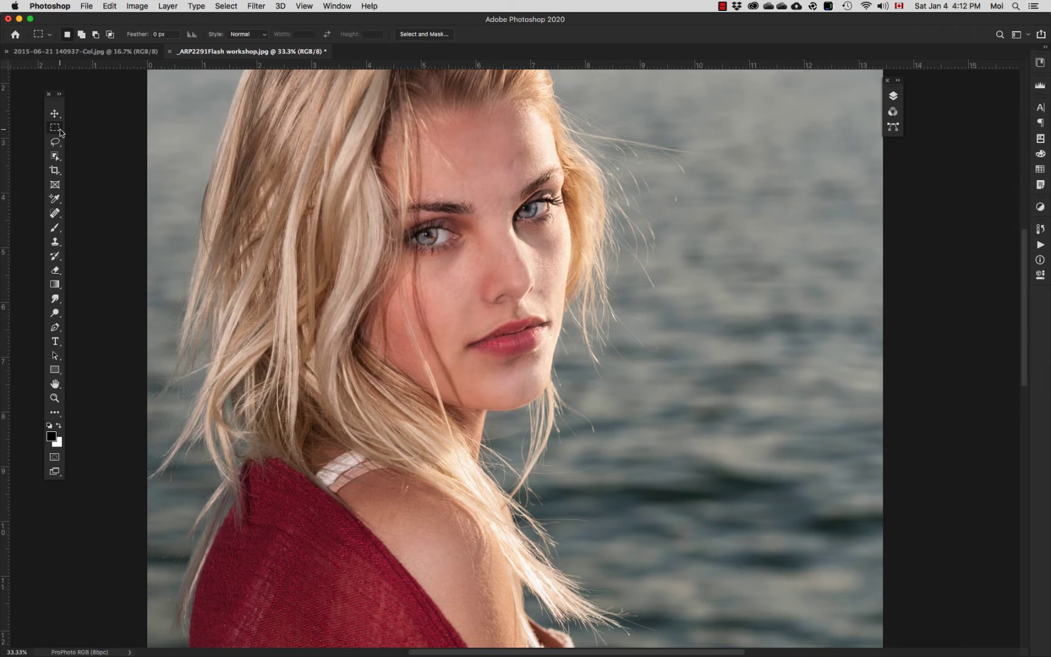
{"action": "left_click_drag", "start_coordinate": [297, 158], "coordinate": [575, 418]}
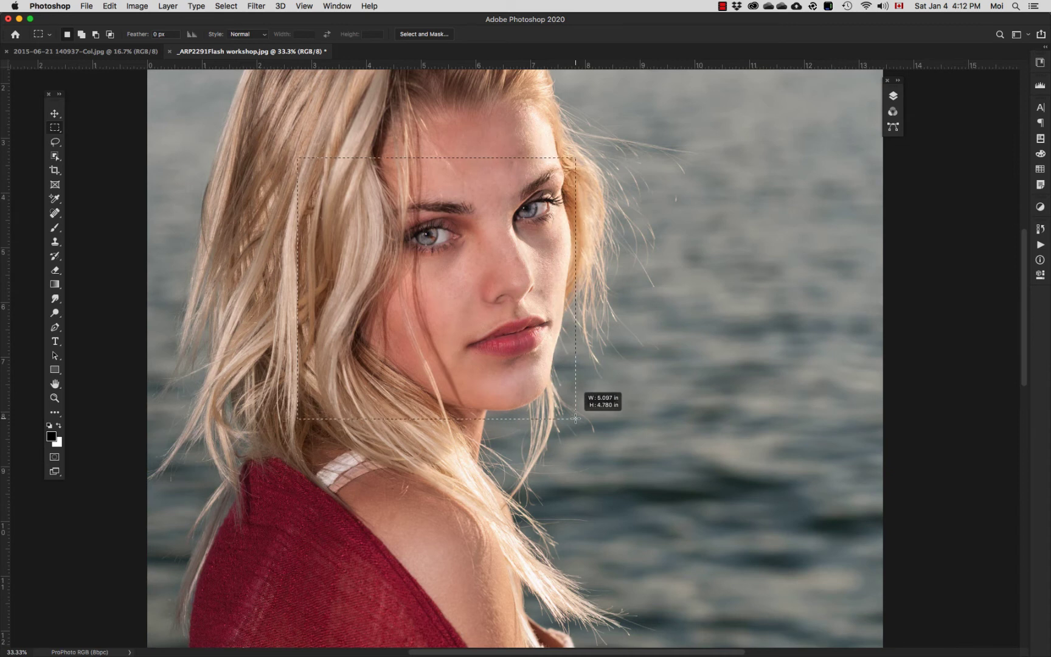
{"action": "left_click_drag", "start_coordinate": [576, 419], "coordinate": [576, 415]}
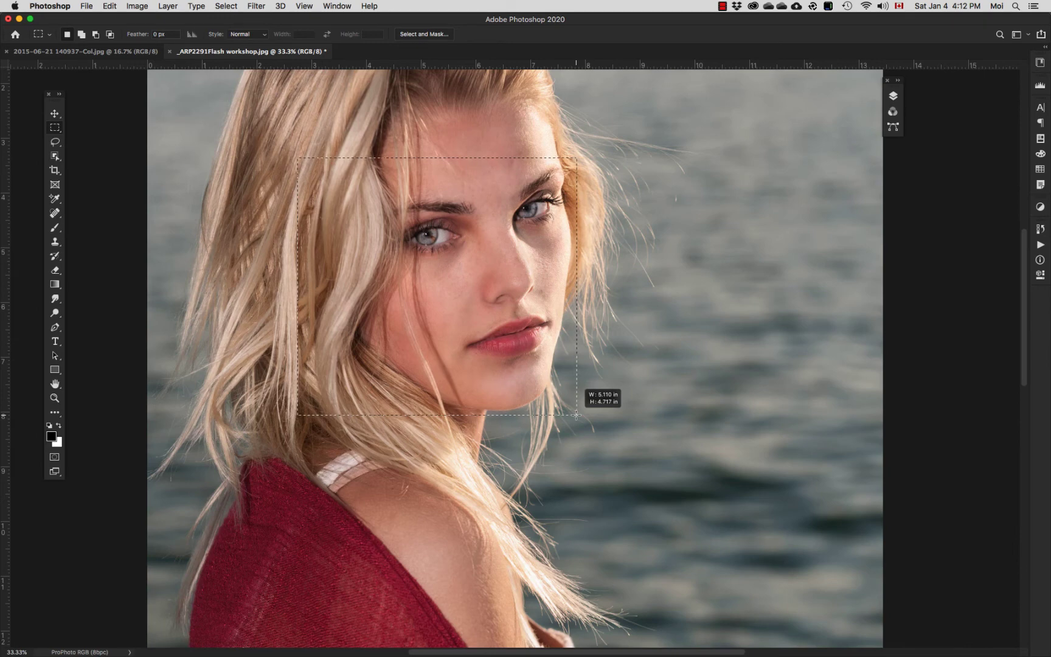
{"action": "left_click_drag", "start_coordinate": [576, 414], "coordinate": [548, 461]}
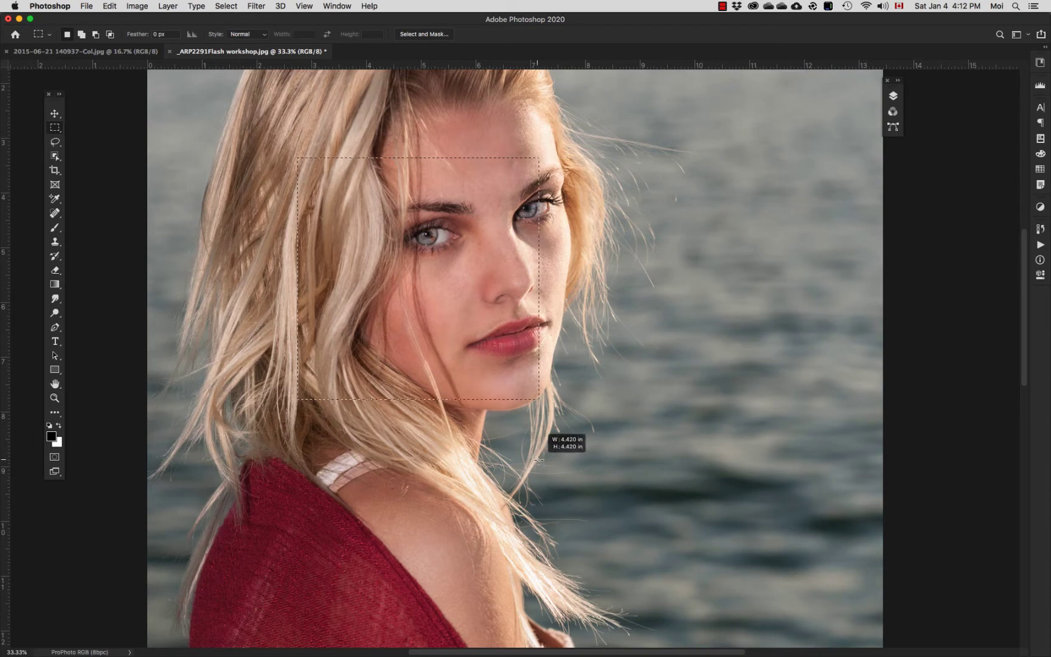
{"action": "left_click_drag", "start_coordinate": [612, 483], "coordinate": [612, 483]}
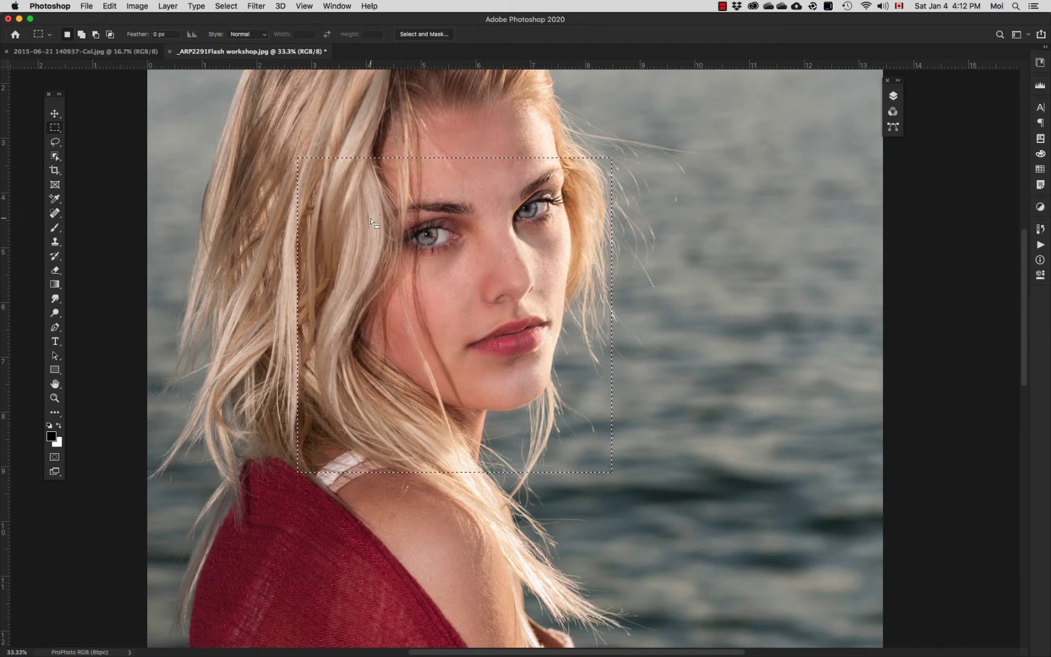
- Try a smaller rectangular selection from the water to the nose in place of the square, and undo it
{"action": "key", "text": "shift"}
{"action": "key", "text": "shift"}
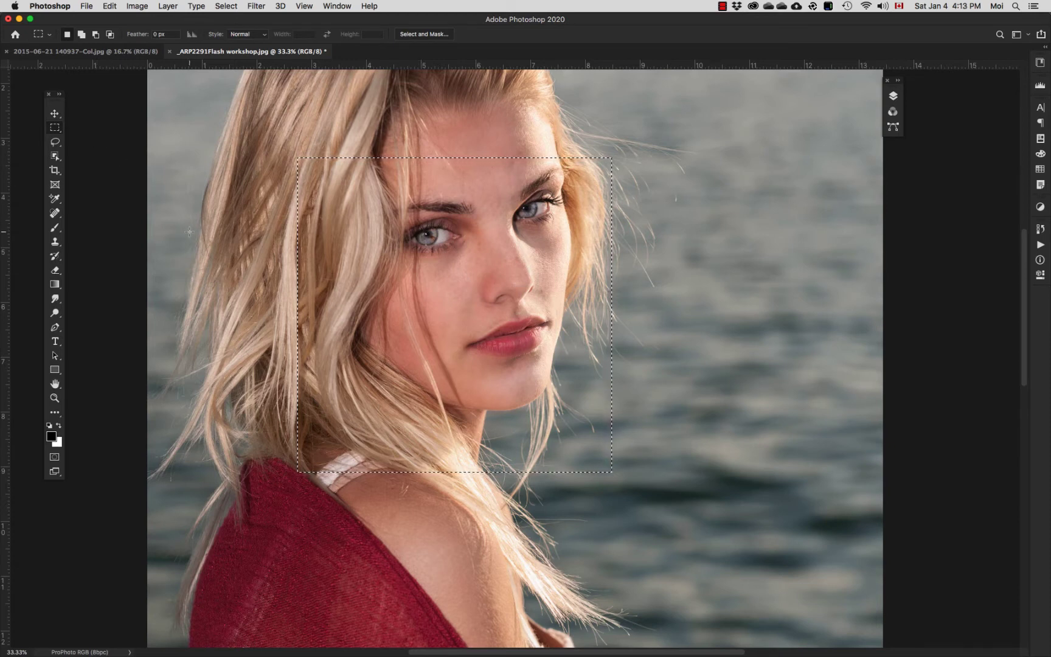
{"action": "left_click_drag", "start_coordinate": [693, 229], "coordinate": [523, 322]}
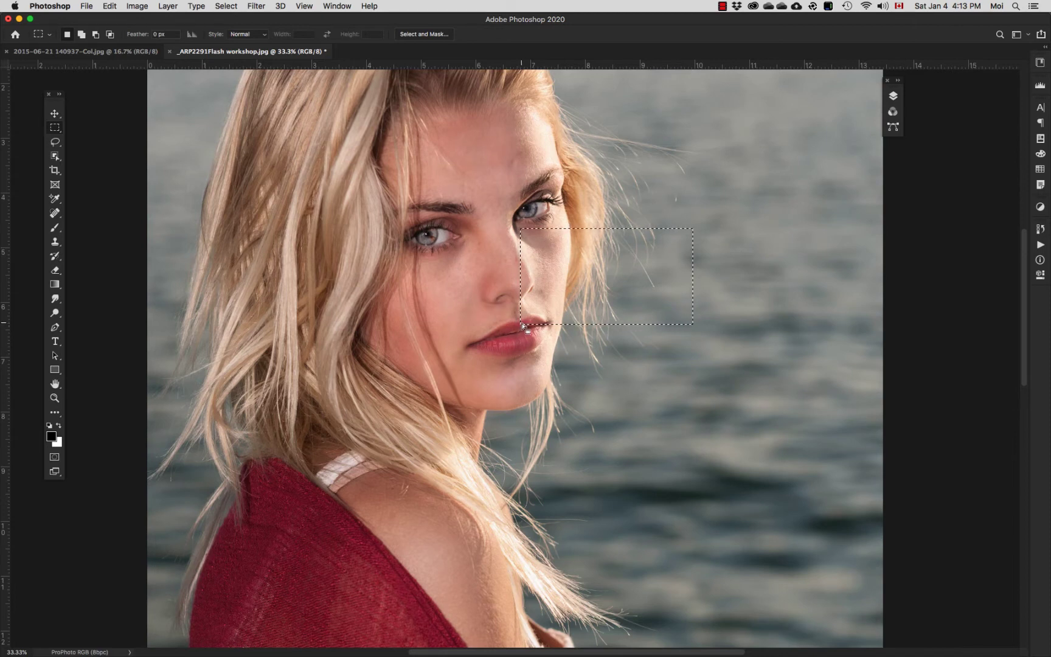
{"action": "key", "text": "super+z"}
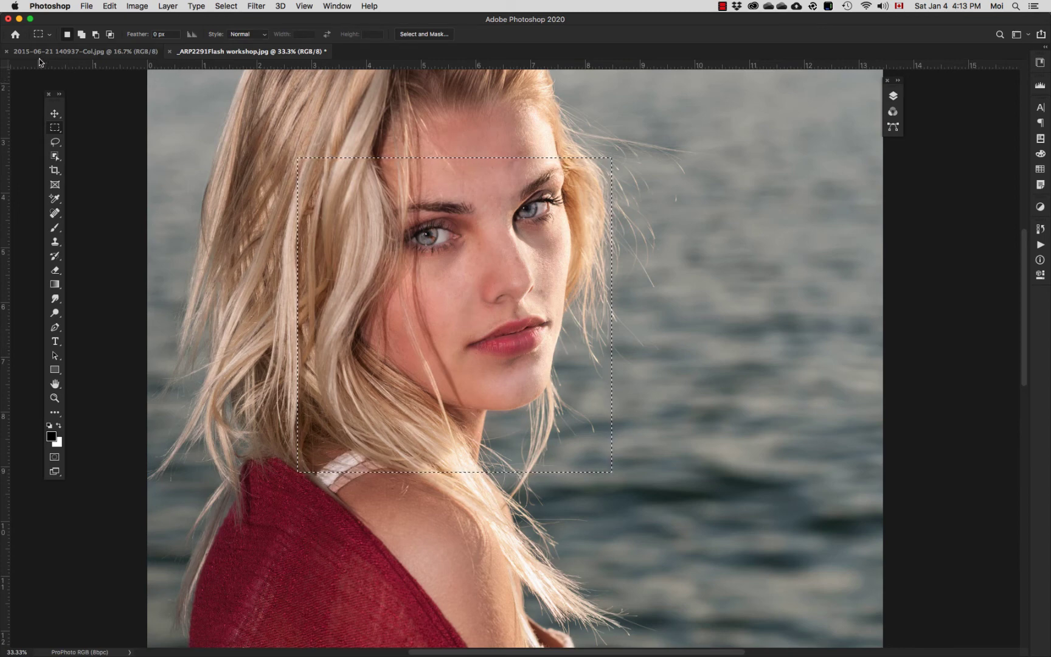
- Add a rectangle extending over the water to the square selection, and subtract a rectangle covering its lower-right area
{"action": "left_click", "coordinate": [82, 35]}
{"action": "left_click_drag", "start_coordinate": [464, 231], "coordinate": [777, 438]}
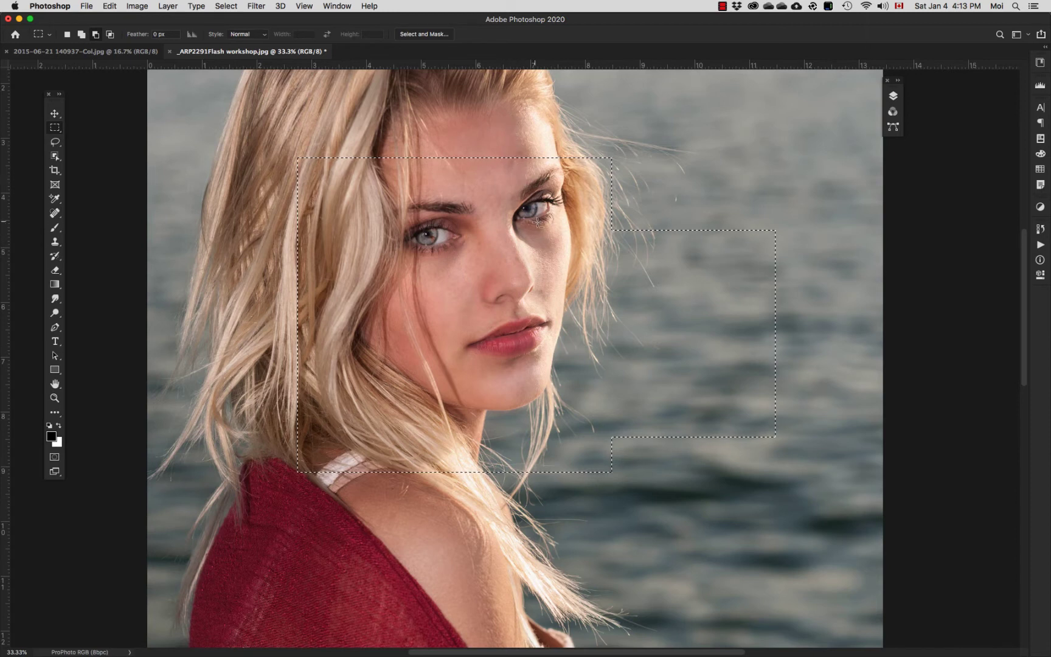
{"action": "left_click_drag", "start_coordinate": [539, 223], "coordinate": [813, 511]}
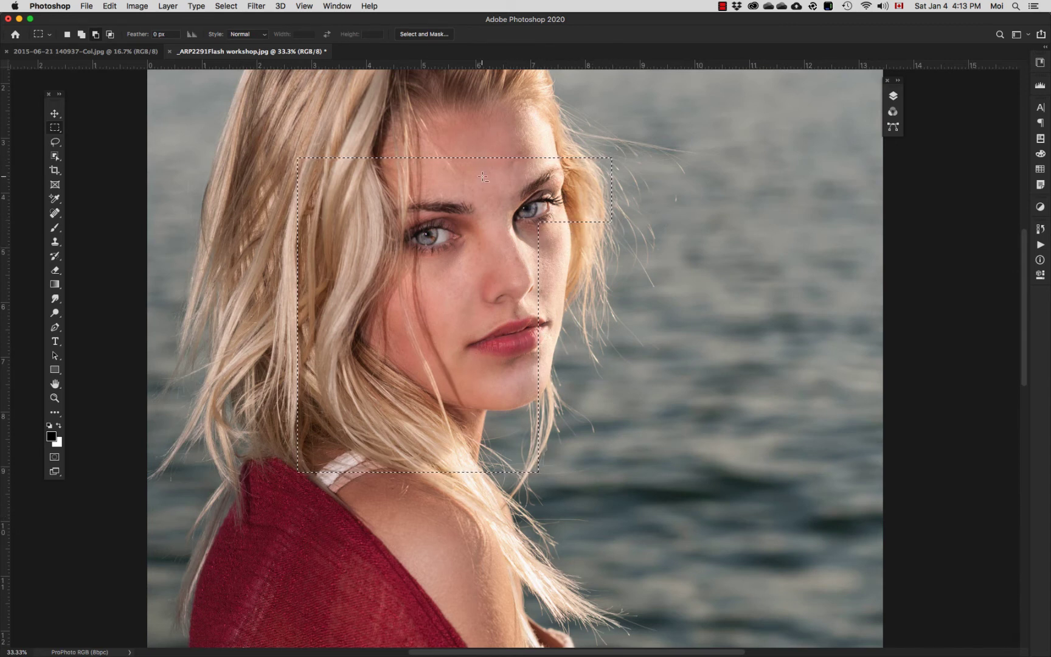
- Try intersecting the selection with rectangles over the cheek, the nose and water, and the whole face, undoing the first two
{"action": "left_click", "coordinate": [111, 36]}
{"action": "left_click_drag", "start_coordinate": [389, 252], "coordinate": [478, 363]}
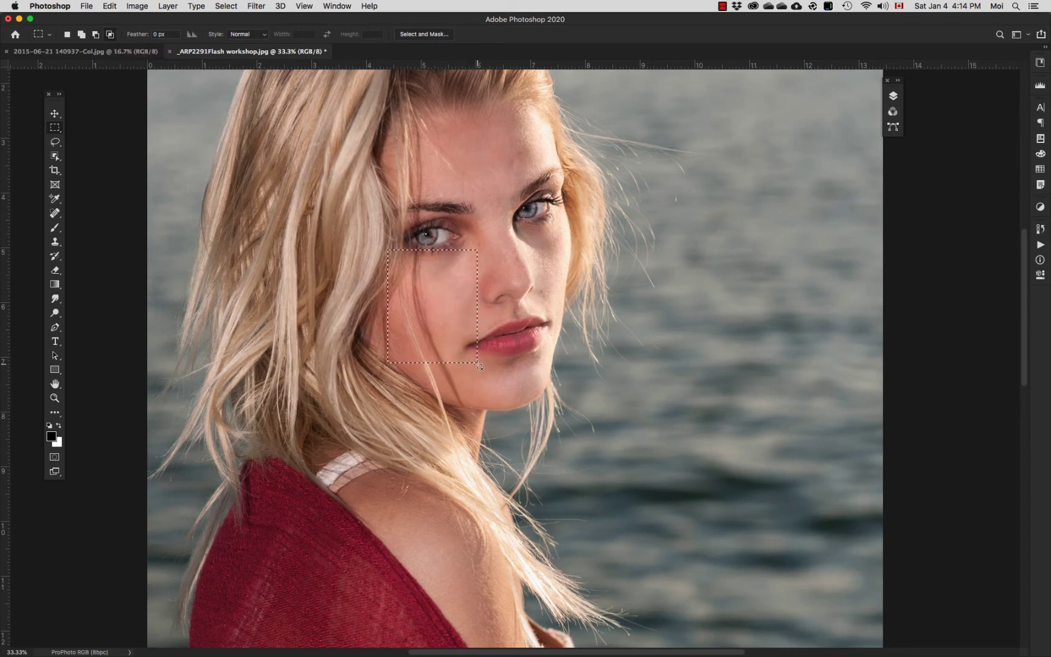
{"action": "key", "text": "super+z"}
{"action": "left_click_drag", "start_coordinate": [492, 279], "coordinate": [638, 344]}
{"action": "key", "text": "super+z"}
{"action": "left_click_drag", "start_coordinate": [602, 547], "coordinate": [353, 142]}
- Replace the selection with a single new rectangle over the face in New Selection mode, and deselect it
{"action": "left_click", "coordinate": [67, 35]}
{"action": "left_click_drag", "start_coordinate": [310, 179], "coordinate": [674, 475]}
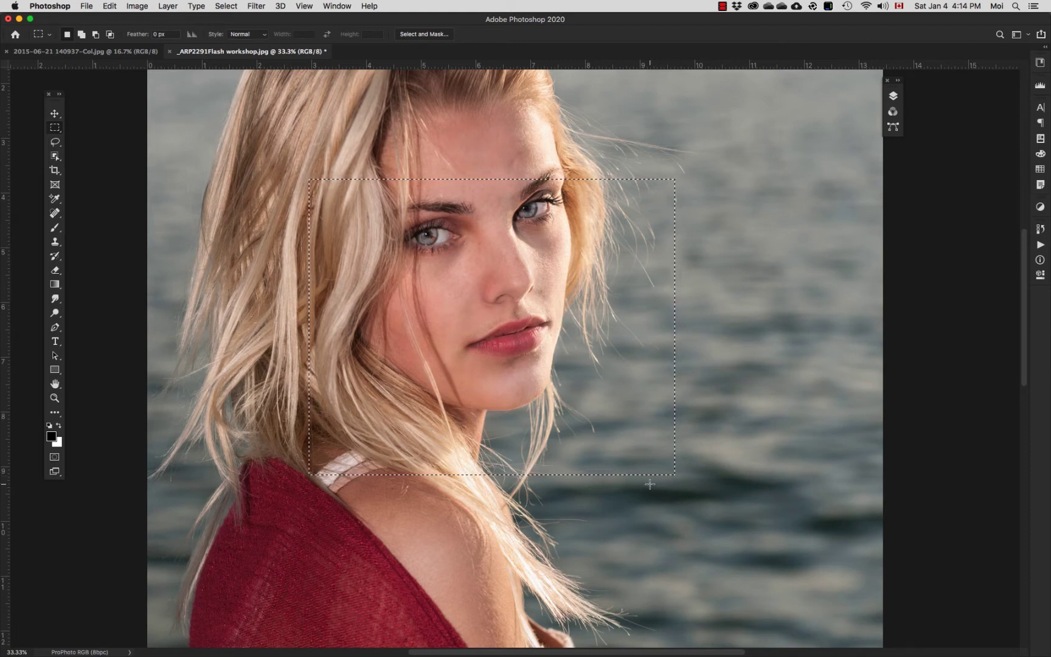
{"action": "key", "text": "super+d"}
- Draw a circular selection over the lower face with the Elliptical Marquee and add an ellipse across the forehead and eyes
{"action": "right_click", "coordinate": [56, 130]}
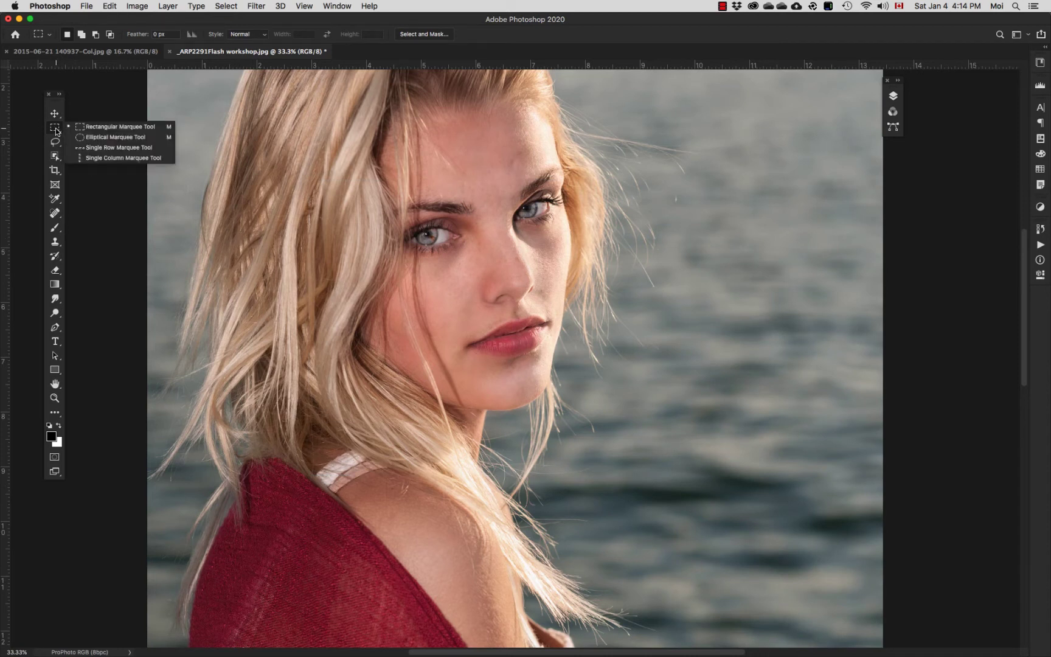
{"action": "left_click", "coordinate": [102, 142]}
{"action": "left_click_drag", "start_coordinate": [360, 198], "coordinate": [807, 338]}
{"action": "key", "text": "shift"}
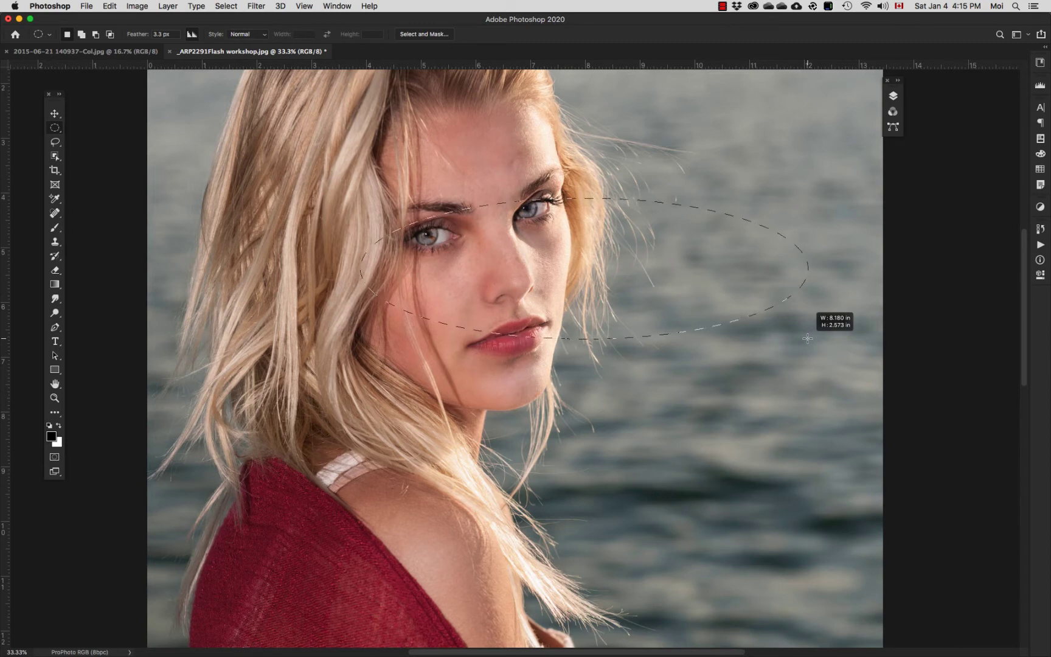
{"action": "key", "text": "shift"}
{"action": "left_click_drag", "start_coordinate": [807, 338], "coordinate": [784, 517]}
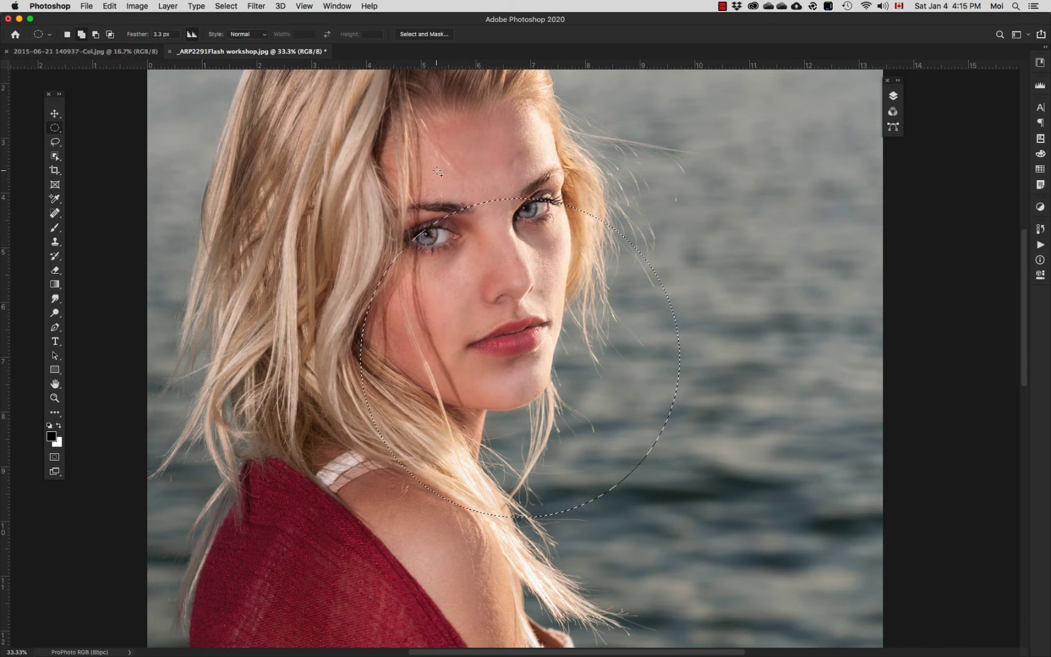
{"action": "left_click_drag", "start_coordinate": [411, 155], "coordinate": [624, 245]}
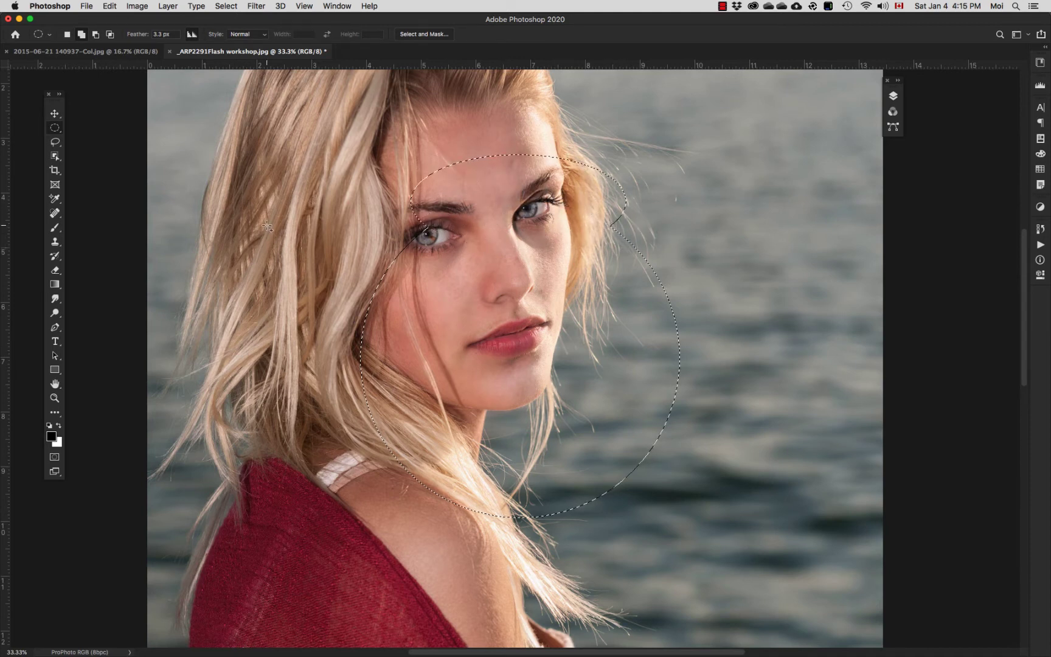
- Add a rectangular marquee over the shoulder and hair ends to the bottom of the circular selection
{"action": "right_click", "coordinate": [53, 131]}
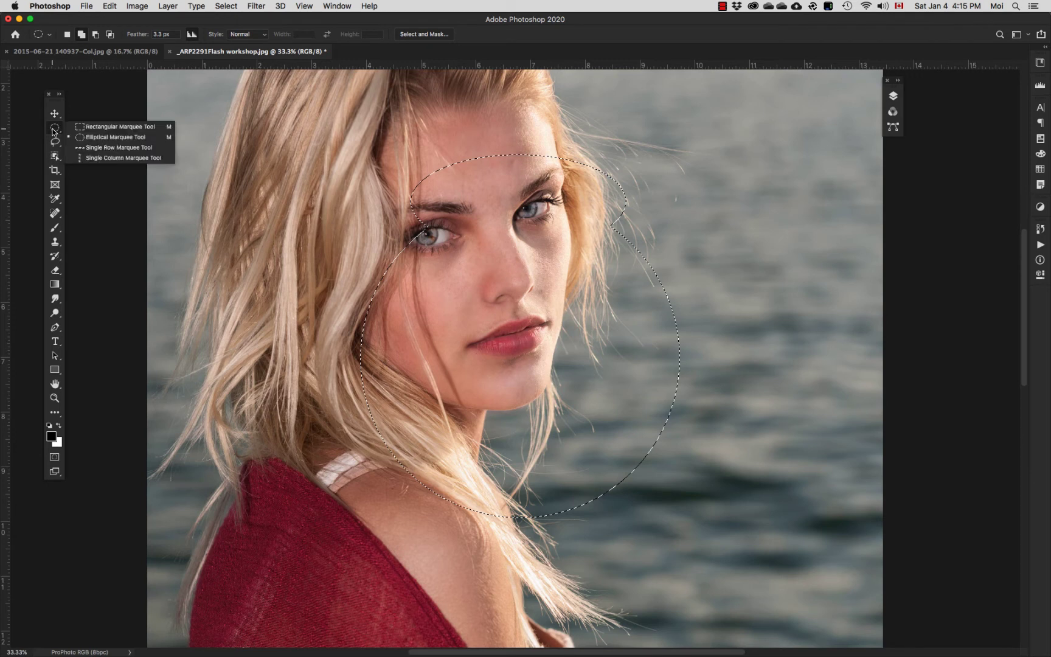
{"action": "left_click", "coordinate": [94, 126]}
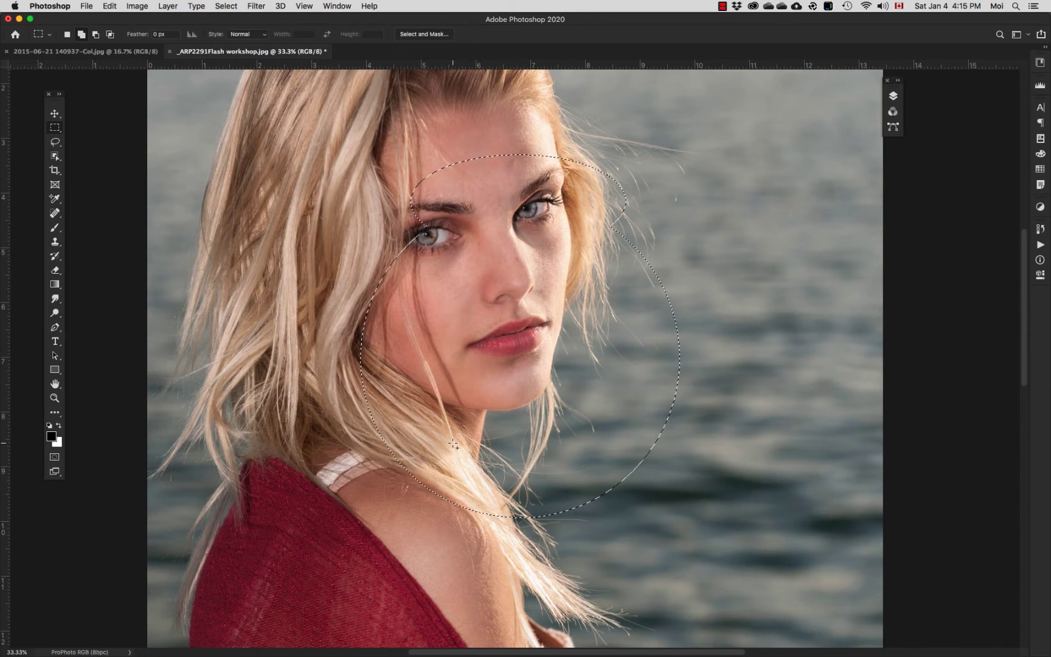
{"action": "left_click_drag", "start_coordinate": [453, 444], "coordinate": [597, 626]}
- Set the feather to 50 px for both the Rectangular Marquee and the Lasso tool
{"action": "left_click", "coordinate": [135, 35]}
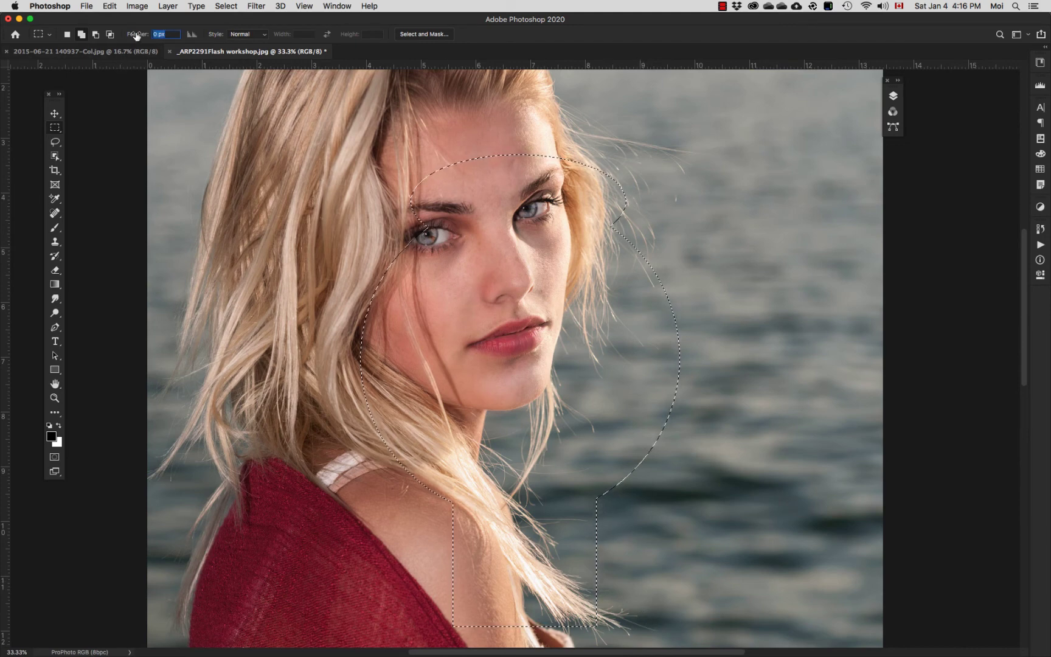
{"action": "type", "text": "50"}
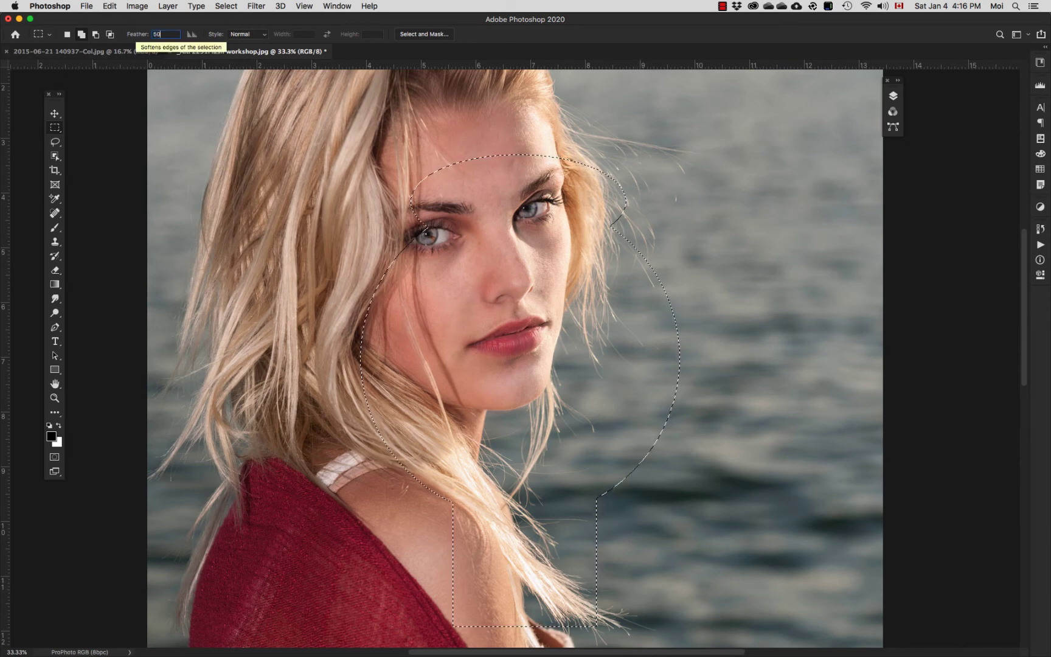
{"action": "key", "text": "Return"}
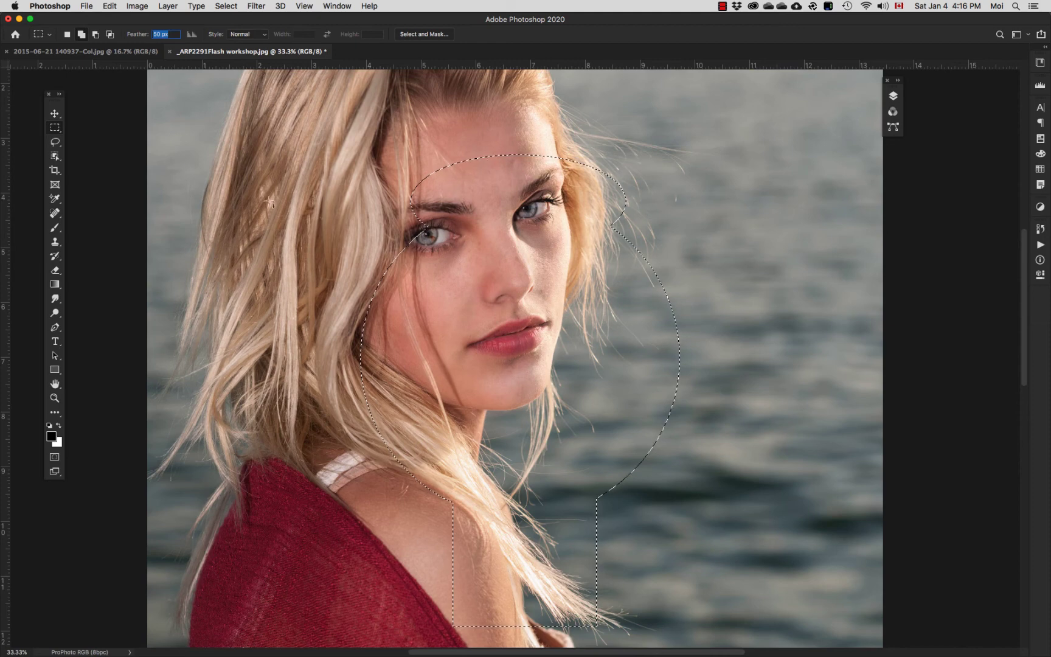
{"action": "left_click", "coordinate": [55, 142]}
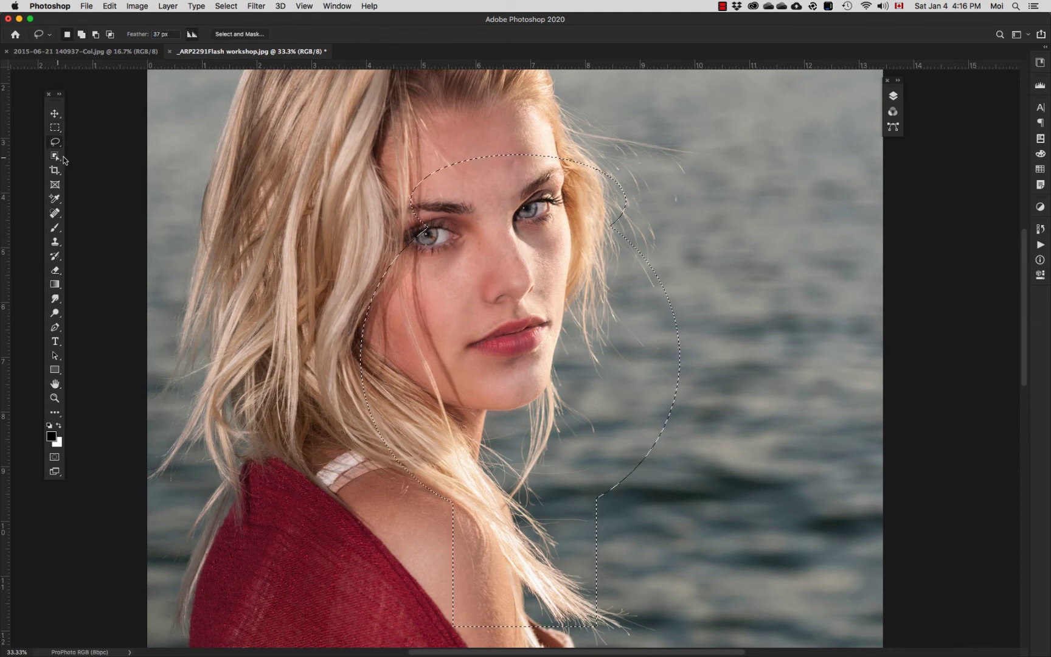
{"action": "left_click", "coordinate": [159, 34]}
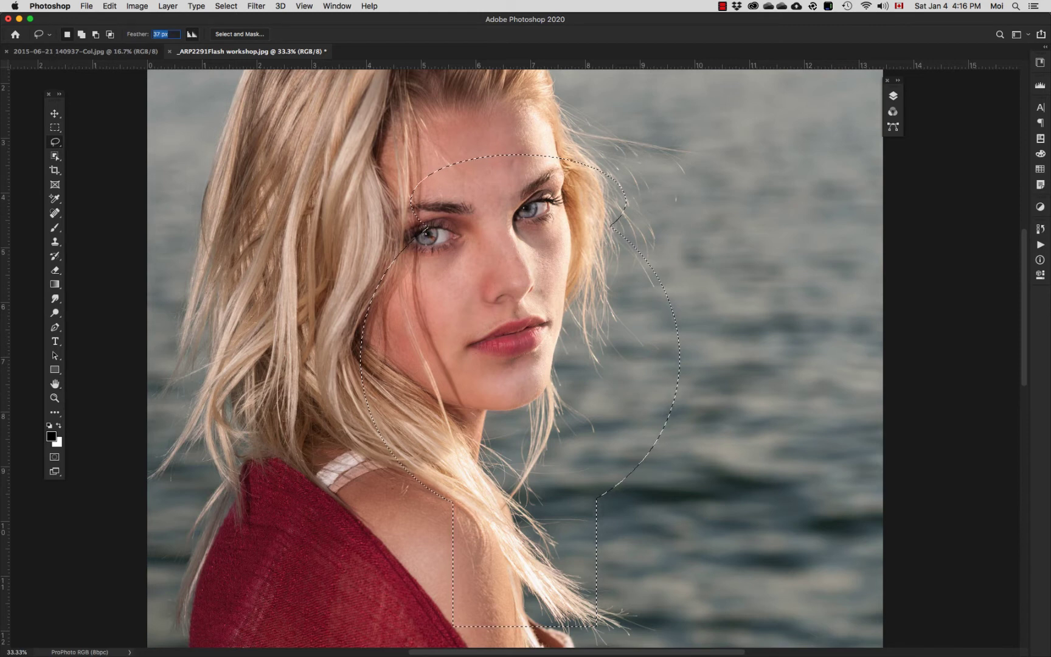
{"action": "type", "text": "50"}
{"action": "key", "text": "Return"}
{"action": "key", "text": "super+d"}
{"action": "left_click_drag", "start_coordinate": [710, 480], "coordinate": [660, 425]}
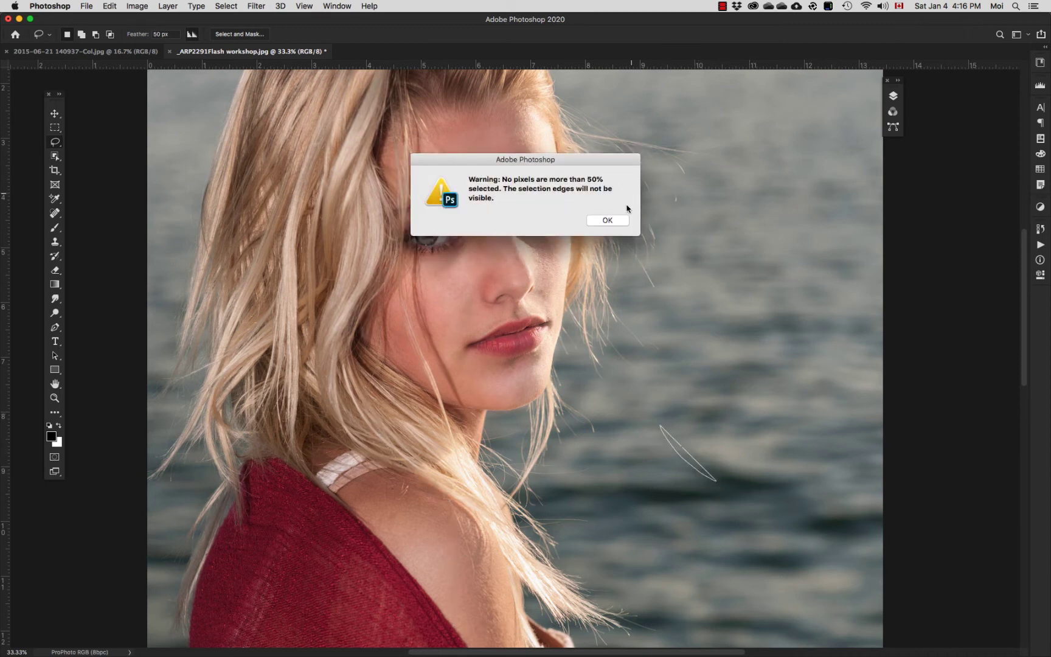
{"action": "key", "text": "Return"}
{"action": "key", "text": "super+z"}
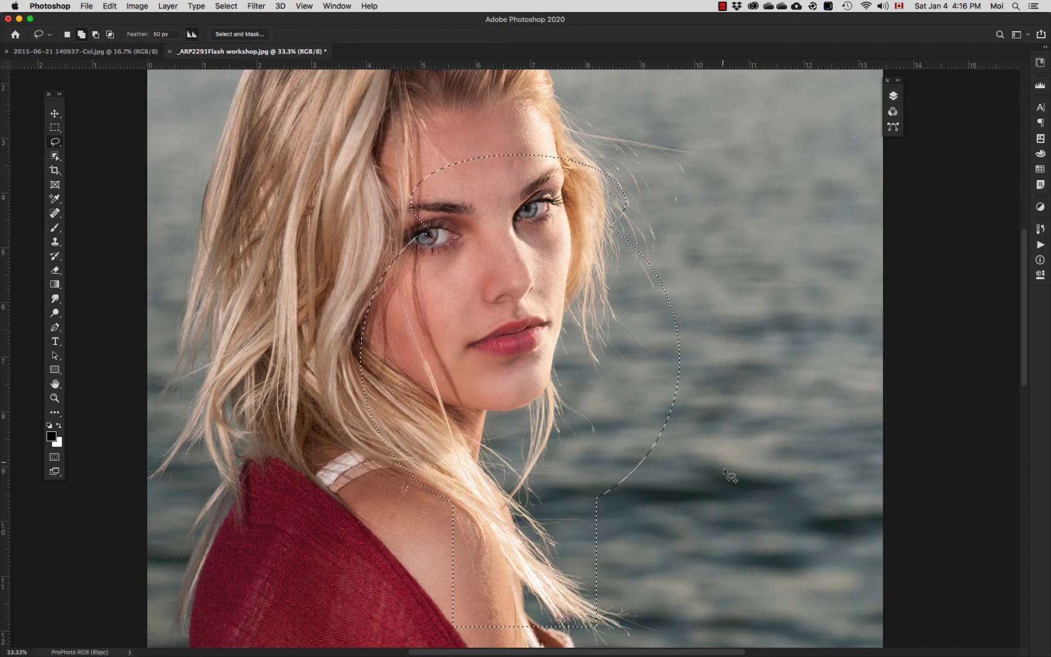
- Add a feathered freehand Lasso area over the water beside the face and preview the combined selection in Quick Mask mode
{"action": "mouse_move", "coordinate": [722, 472]}
{"action": "left_mouse_down"}
{"action": "mouse_move", "coordinate": [642, 430]}
{"action": "mouse_move", "coordinate": [663, 350]}
{"action": "mouse_move", "coordinate": [632, 299]}
{"action": "mouse_move", "coordinate": [645, 291]}
{"action": "mouse_move", "coordinate": [626, 239]}
{"action": "mouse_move", "coordinate": [648, 213]}
{"action": "mouse_move", "coordinate": [702, 223]}
{"action": "mouse_move", "coordinate": [740, 270]}
{"action": "mouse_move", "coordinate": [778, 351]}
{"action": "mouse_move", "coordinate": [724, 471]}
{"action": "left_mouse_up"}
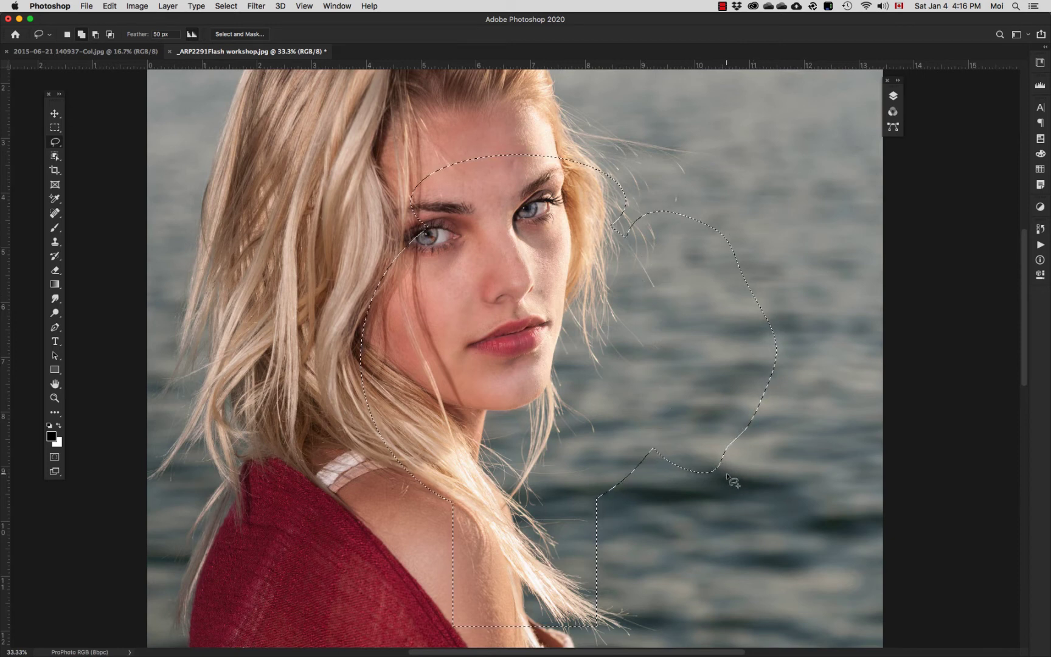
{"action": "key", "text": "q"}
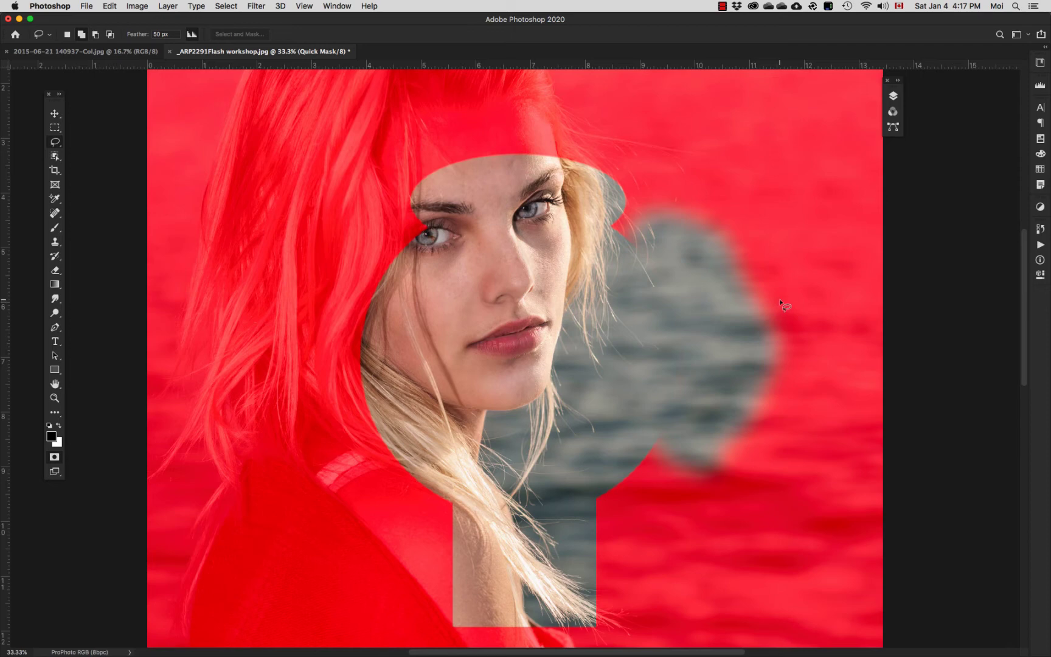
{"action": "key", "text": "q"}
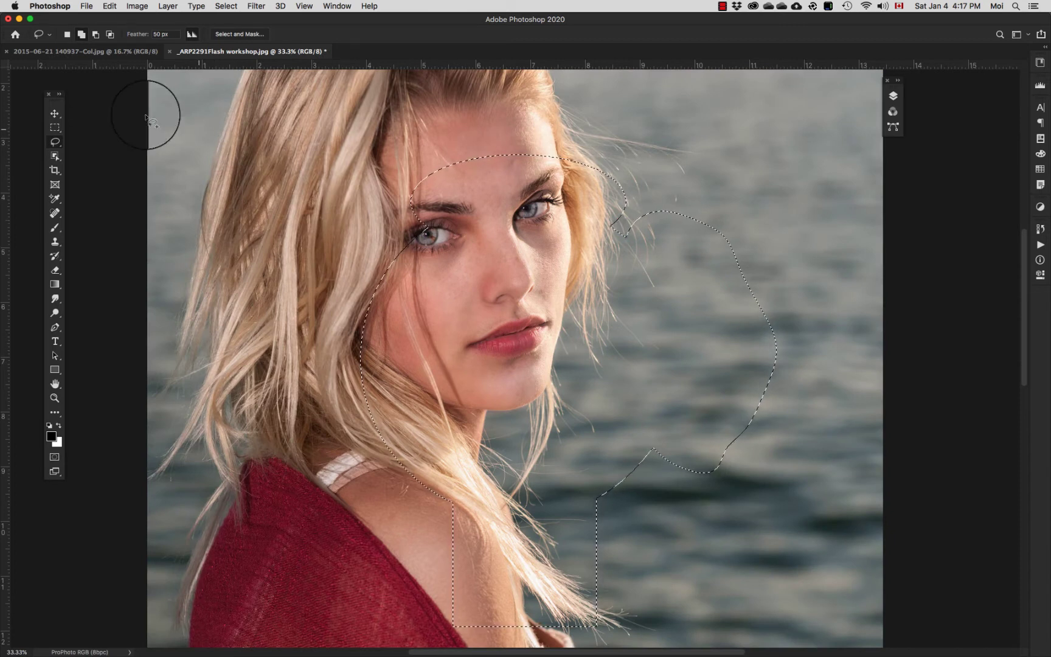
{"action": "left_click", "coordinate": [55, 130]}
{"action": "right_click", "coordinate": [55, 129]}
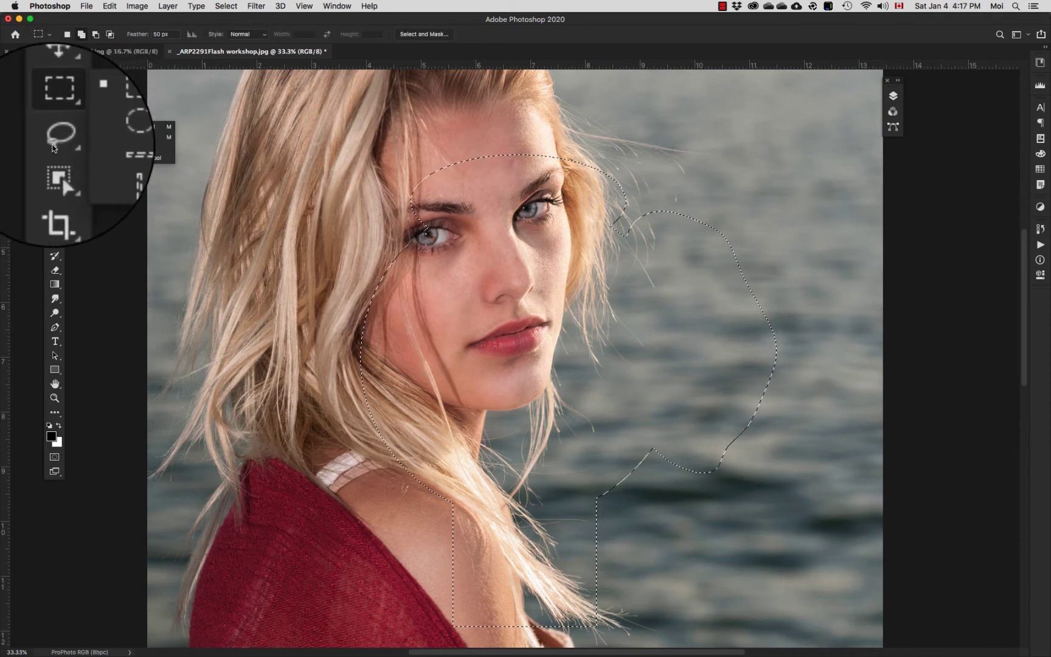
{"action": "left_click", "coordinate": [54, 144]}
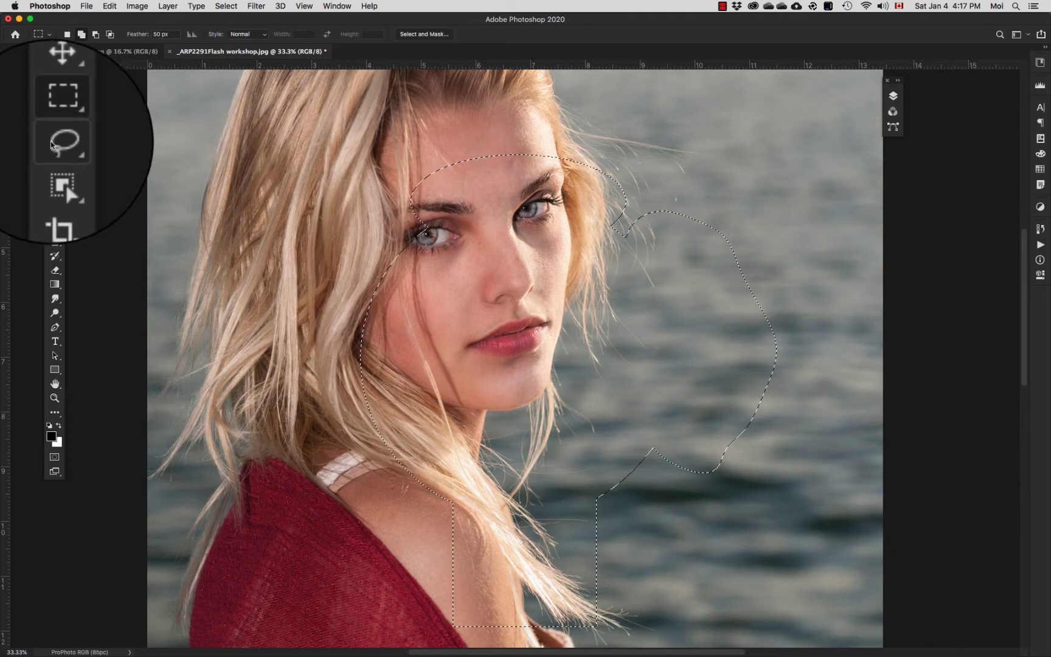
{"action": "left_click", "coordinate": [54, 145]}
{"action": "right_click", "coordinate": [56, 146]}
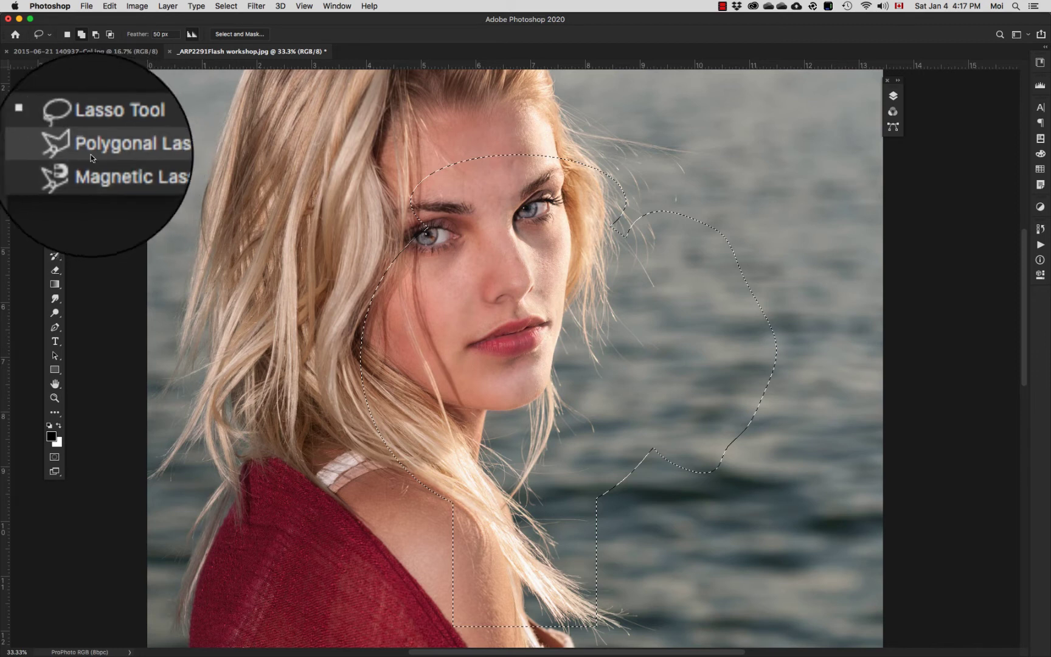
{"action": "left_click", "coordinate": [53, 143]}
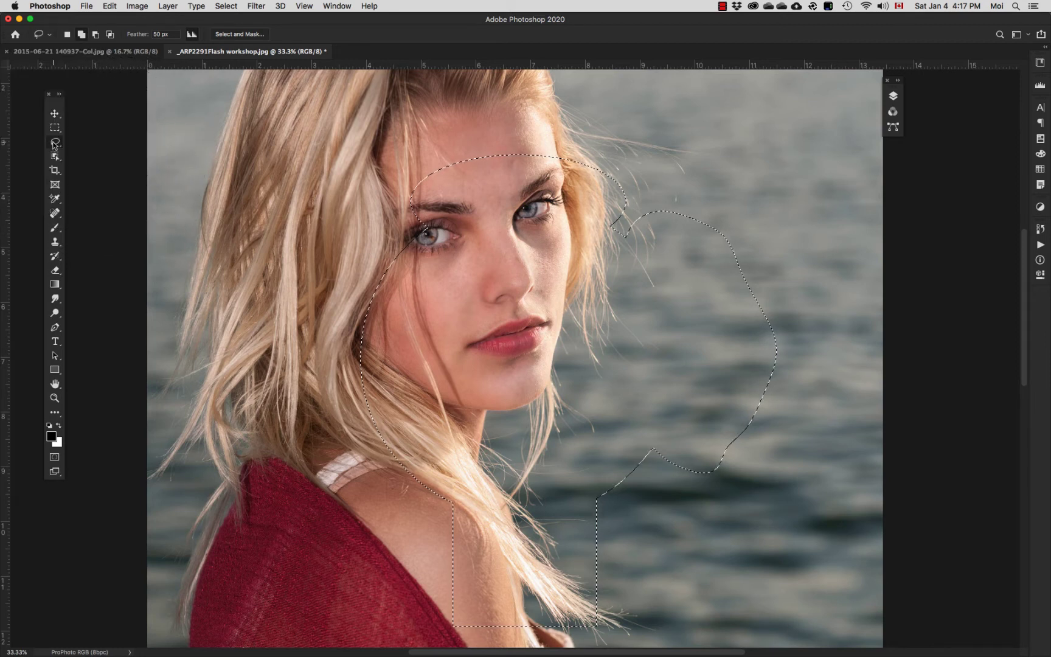
- Clear the selection and outline the face and surrounding hair with a closed, straight-sided Polygonal Lasso selection
{"action": "key", "text": "ctrl+d"}
{"action": "left_click", "coordinate": [54, 144]}
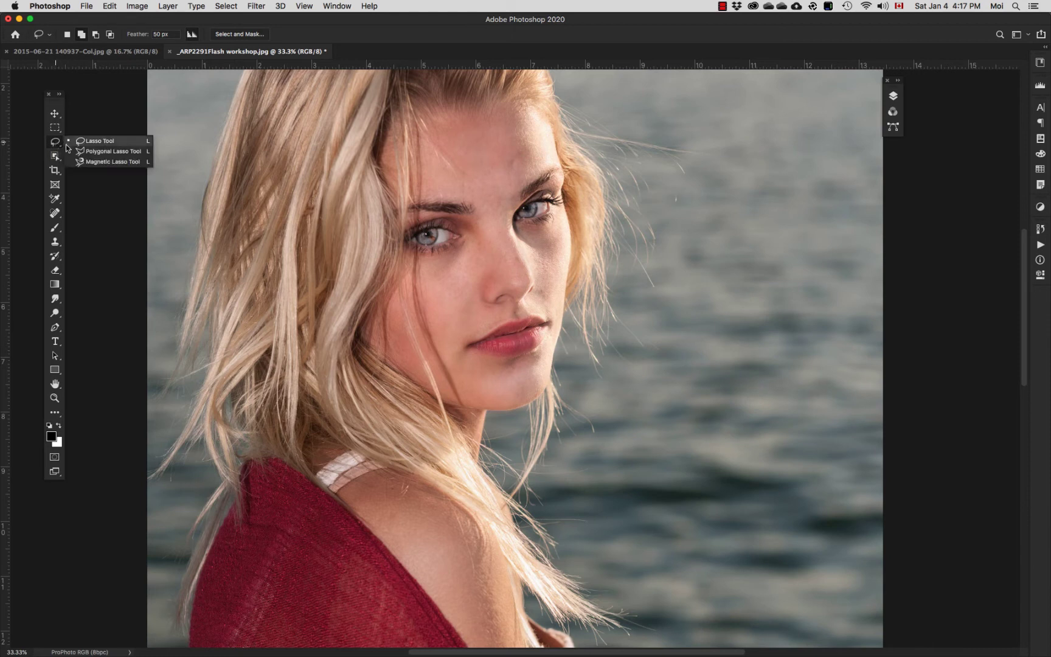
{"action": "left_click", "coordinate": [109, 150]}
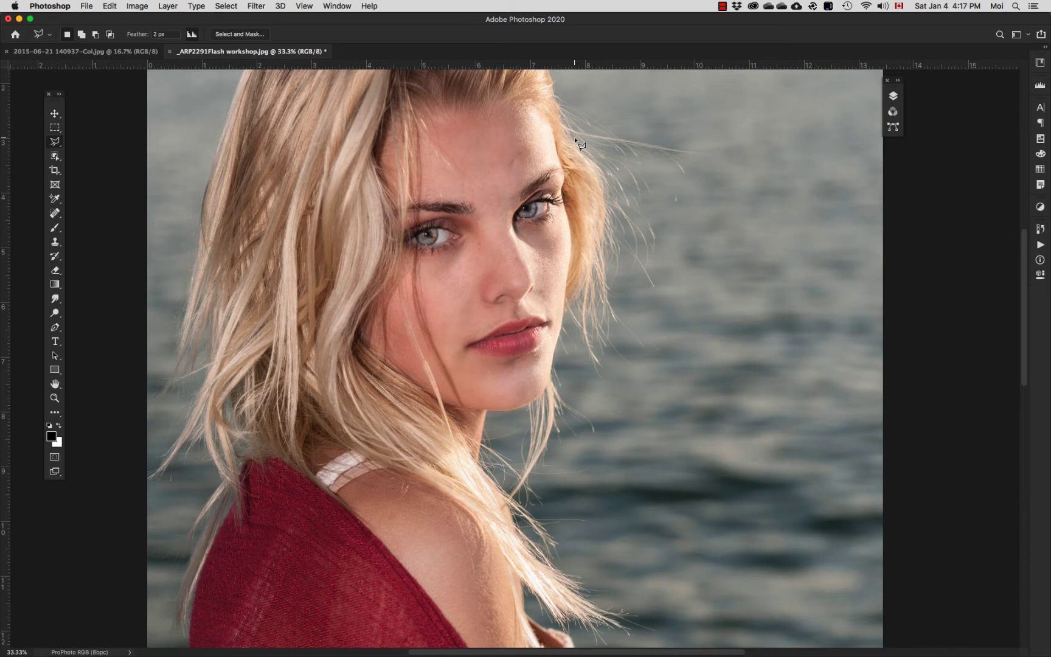
{"action": "left_click", "coordinate": [559, 108]}
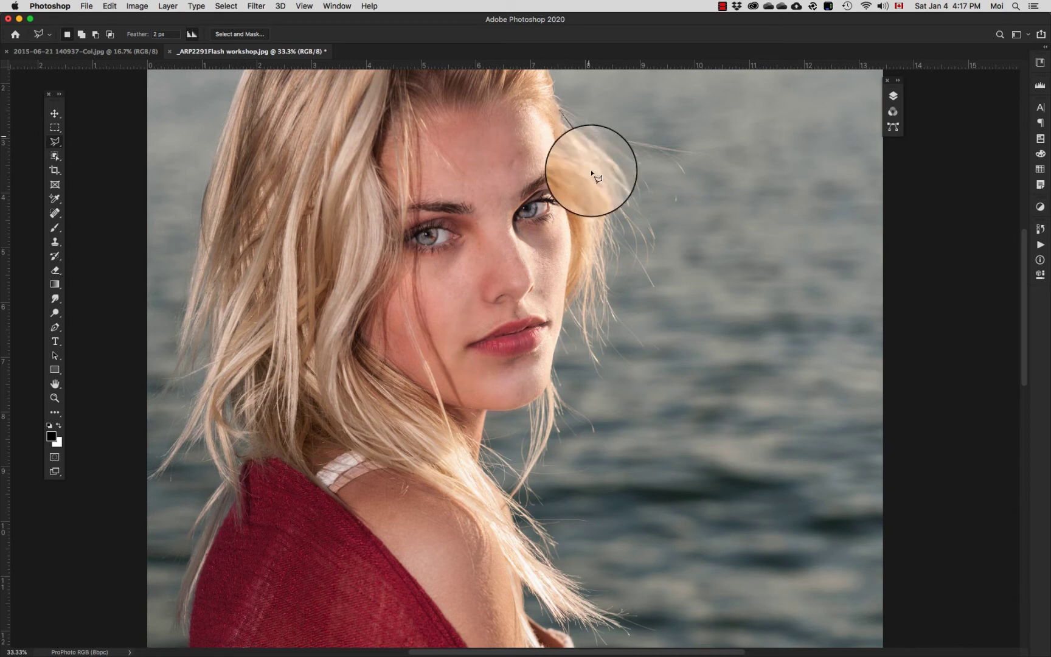
{"action": "left_click", "coordinate": [591, 283]}
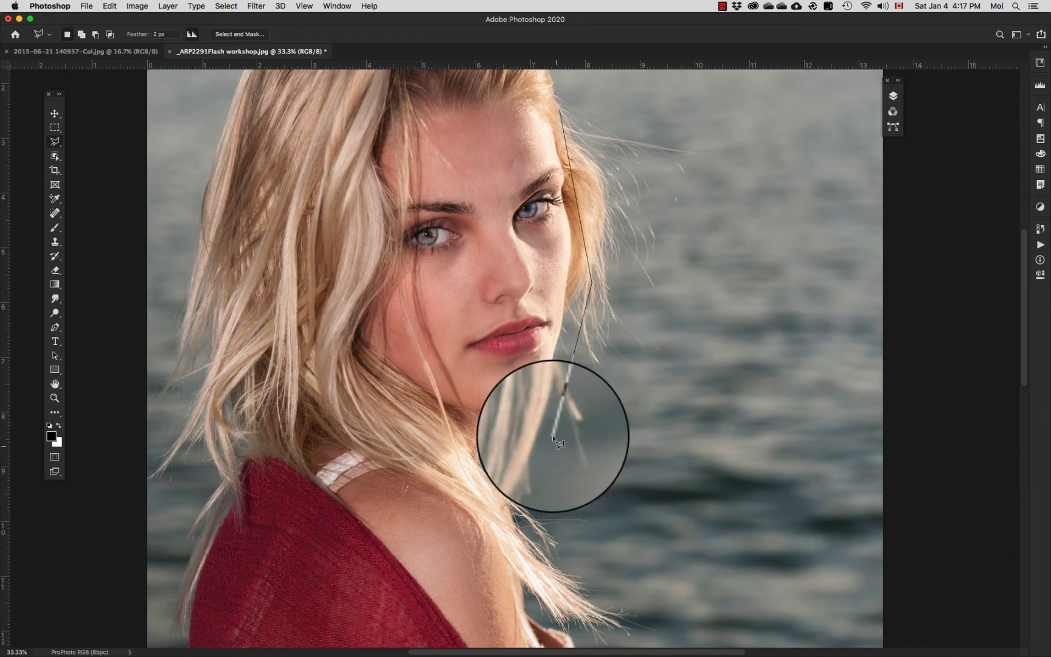
{"action": "left_click", "coordinate": [559, 408]}
{"action": "left_click", "coordinate": [551, 435]}
{"action": "left_click", "coordinate": [404, 435]}
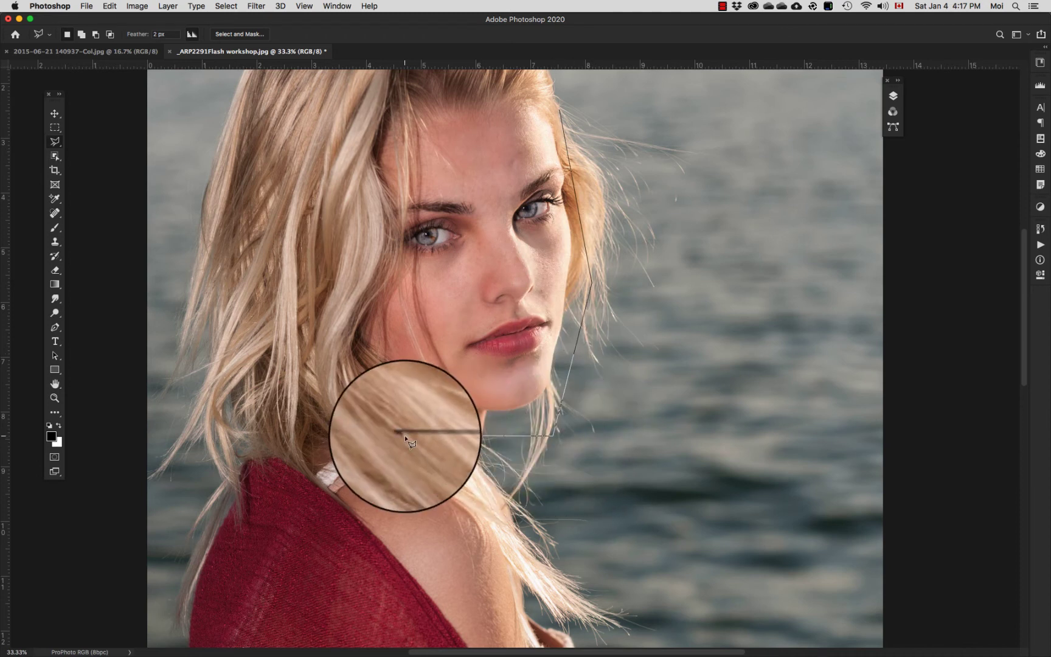
{"action": "left_click", "coordinate": [298, 374]}
{"action": "left_click", "coordinate": [292, 126]}
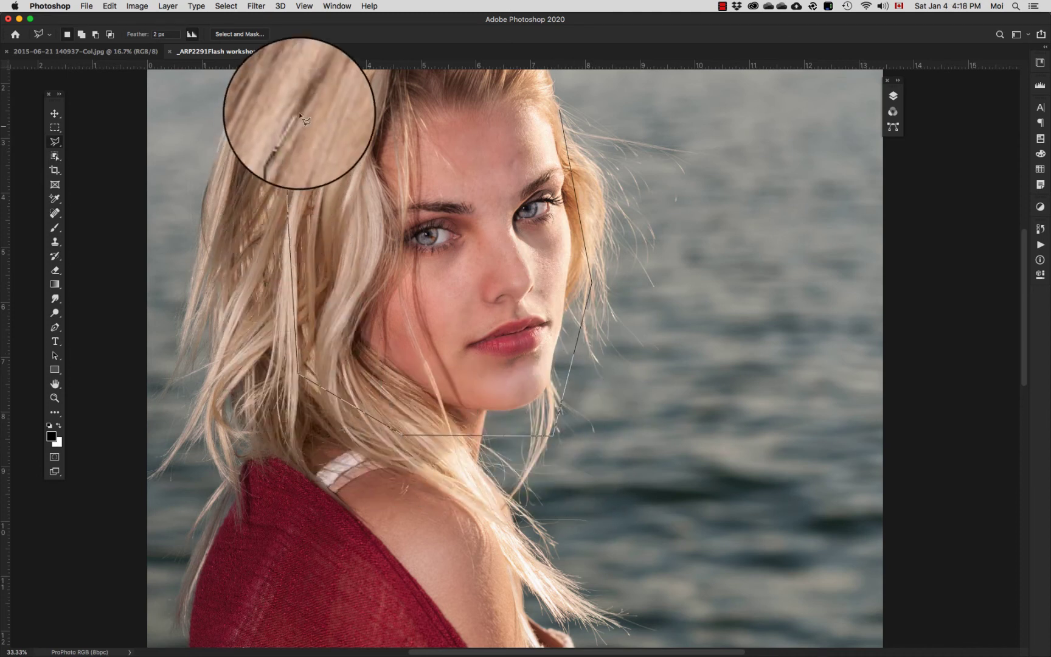
{"action": "left_click", "coordinate": [351, 91]}
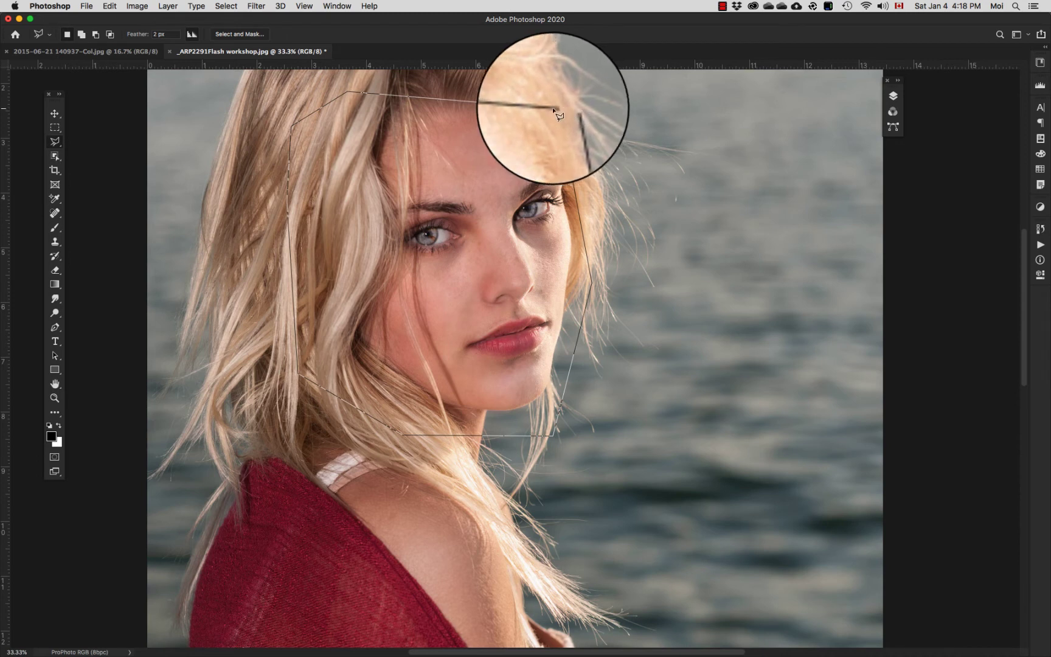
{"action": "left_click", "coordinate": [392, 84]}
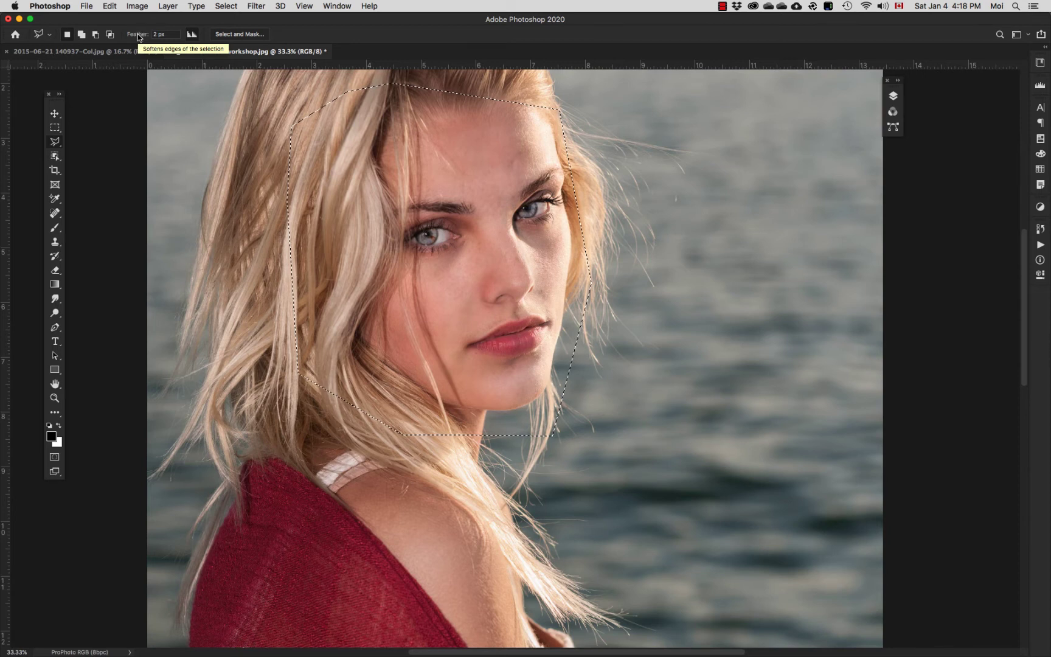
- Deselect the polygon and, with the Magnetic Lasso, trace the red shawl's edge from the shoulder down past the dress ribbon
{"action": "key", "text": "super+d"}
{"action": "right_click", "coordinate": [54, 143]}
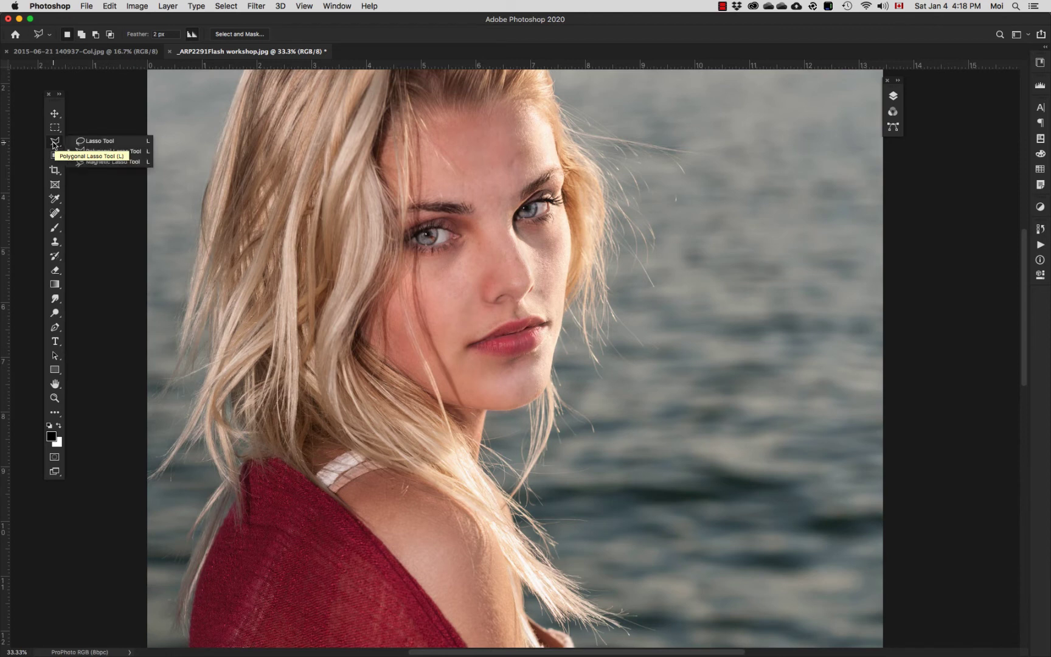
{"action": "left_click", "coordinate": [106, 162]}
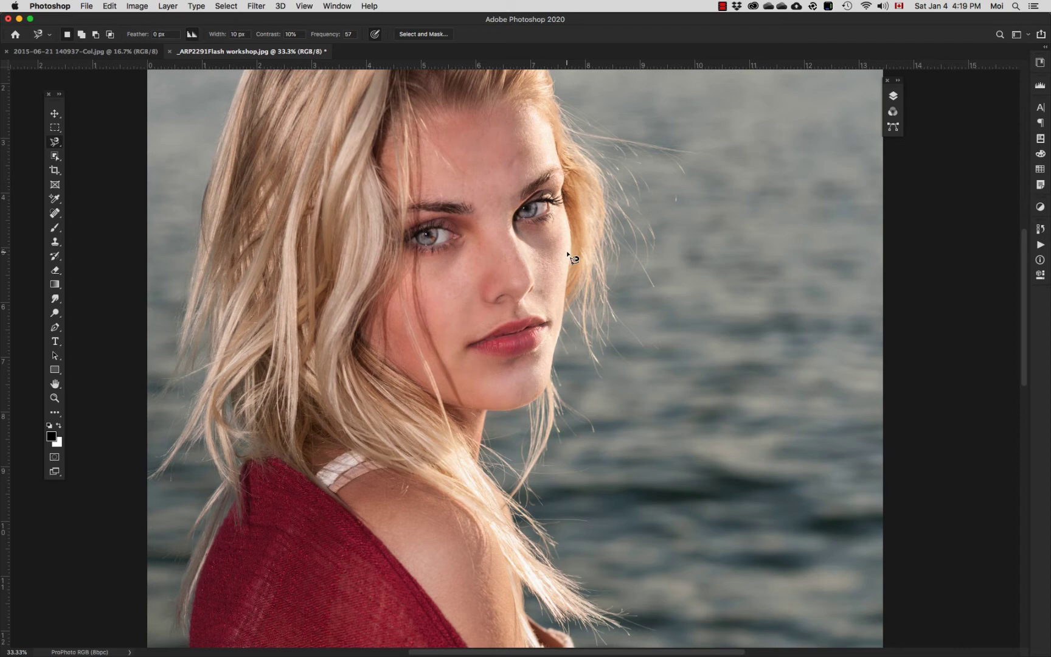
{"action": "scroll", "coordinate": [513, 400], "scroll_direction": "down", "scroll_amount": 10}
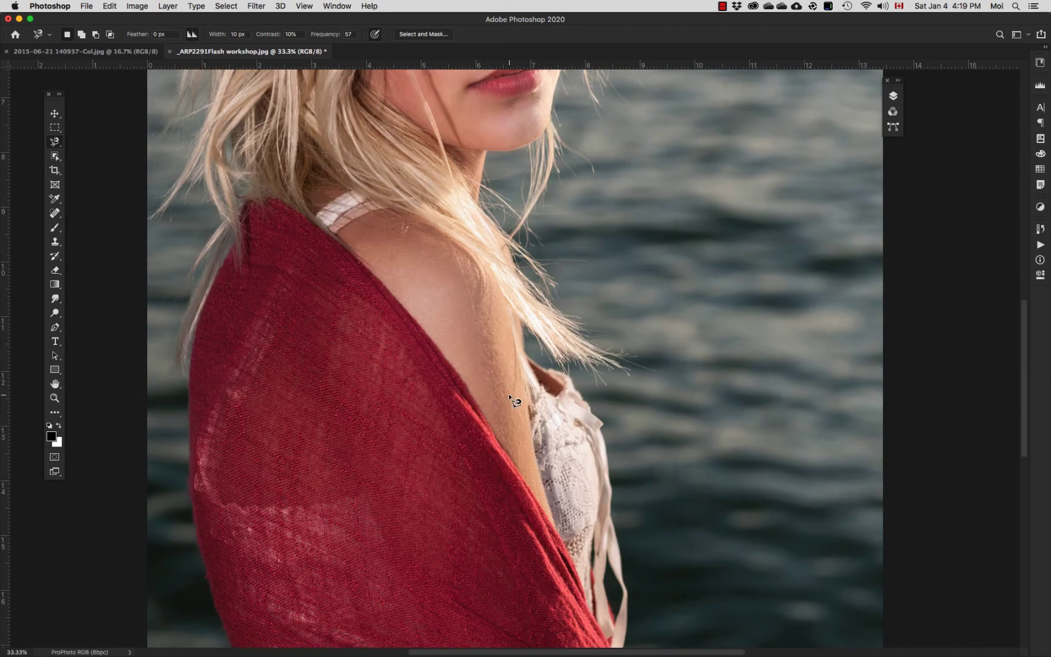
{"action": "left_click", "coordinate": [280, 201]}
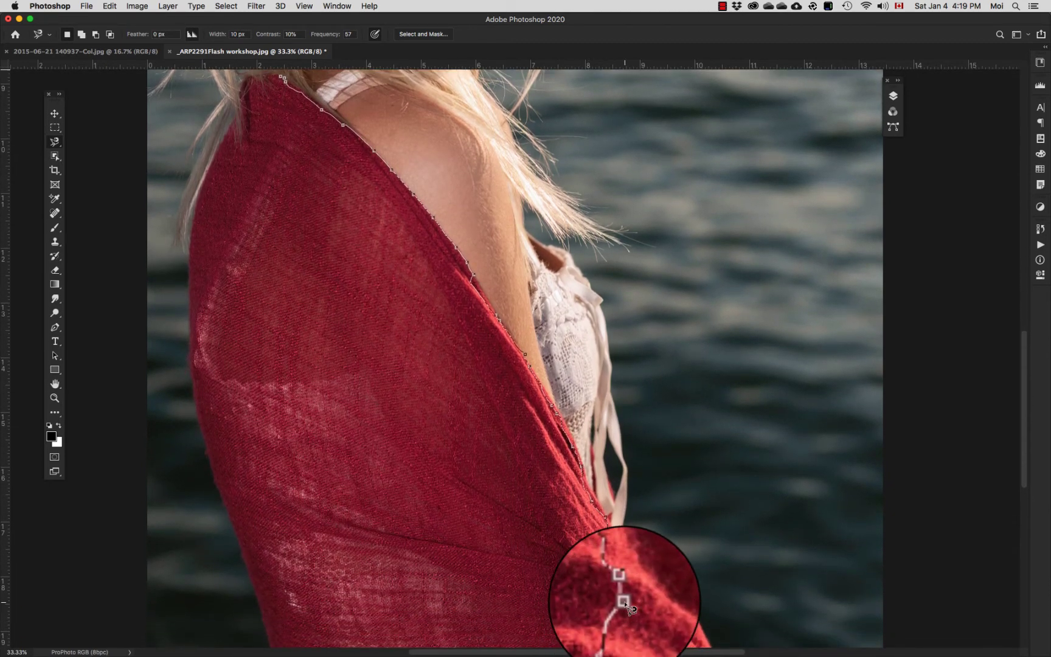
- Remove the last misplaced Magnetic Lasso anchor points and retrace the shawl's edge beneath the dress ribbon
{"action": "key", "text": "BackSpace"}
{"action": "key", "text": "BackSpace"}
{"action": "key", "text": "BackSpace"}
{"action": "key", "text": "BackSpace"}
{"action": "key", "text": "BackSpace"}
{"action": "key", "text": "BackSpace"}
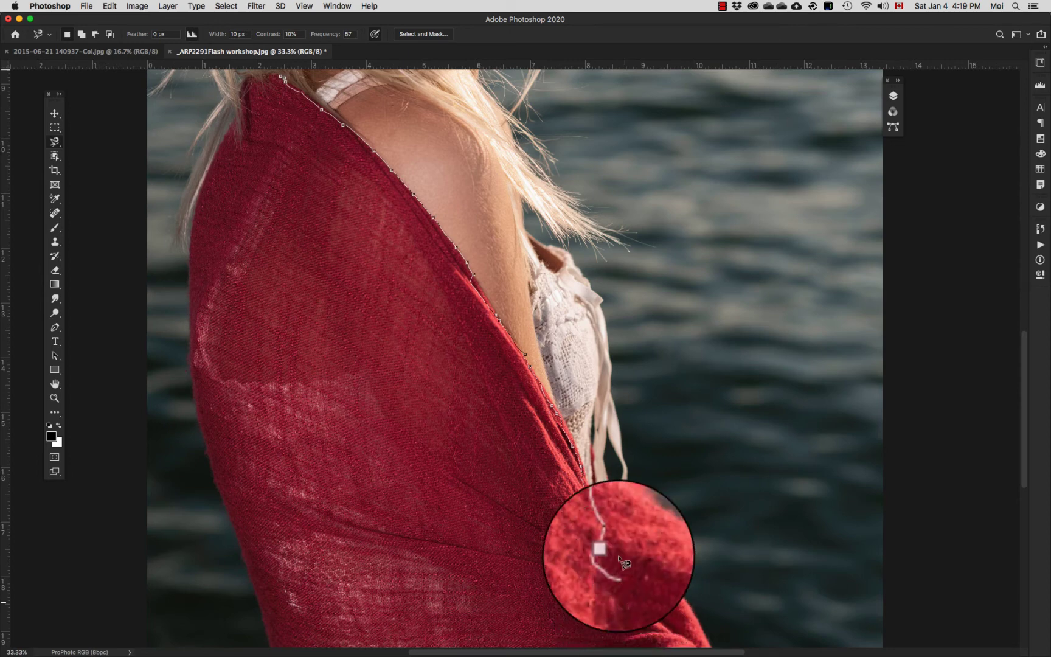
{"action": "key", "text": "BackSpace"}
{"action": "key", "text": "BackSpace"}
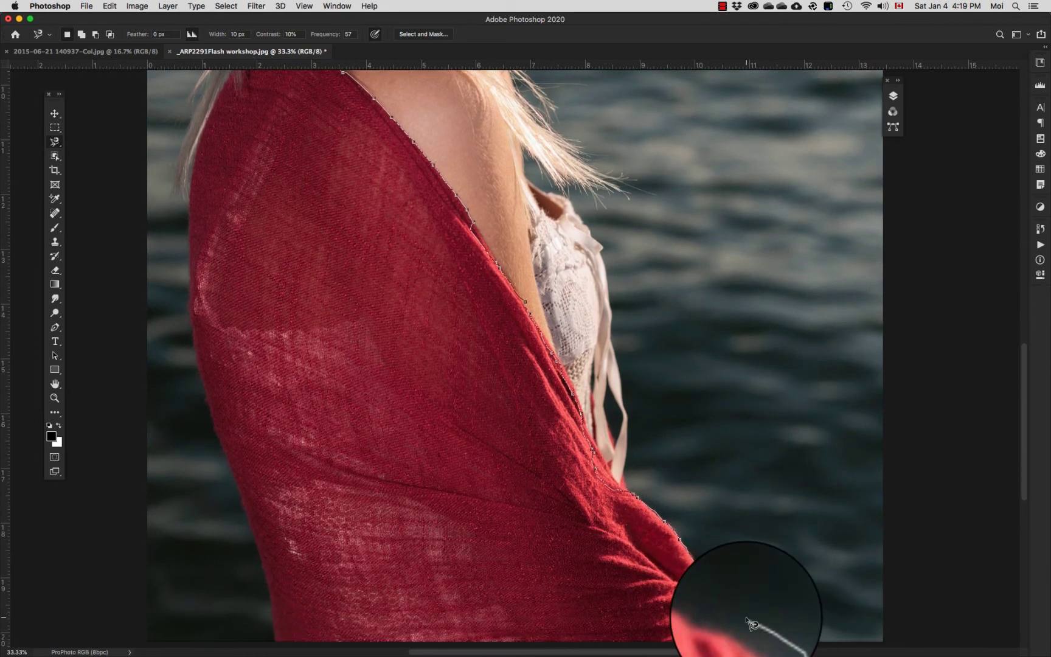
- Continue the Magnetic Lasso along the photo's lower border and up the shawl's back edge, closing the outline at the shoulder
{"action": "scroll", "coordinate": [746, 619], "scroll_direction": "down", "scroll_amount": 4}
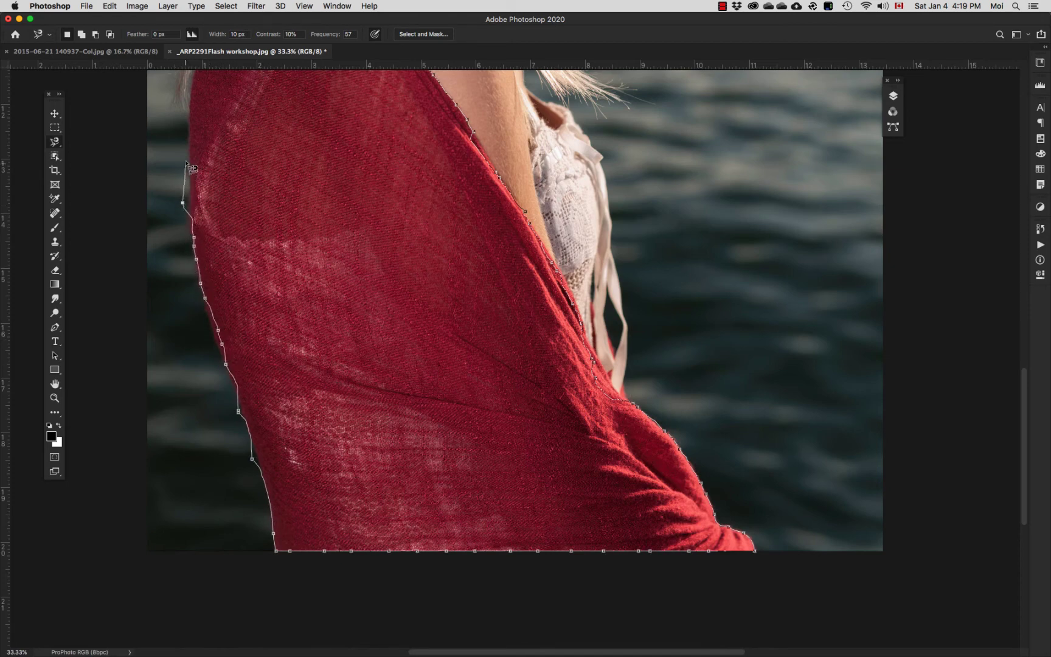
{"action": "scroll", "coordinate": [195, 74], "scroll_direction": "up", "scroll_amount": 1}
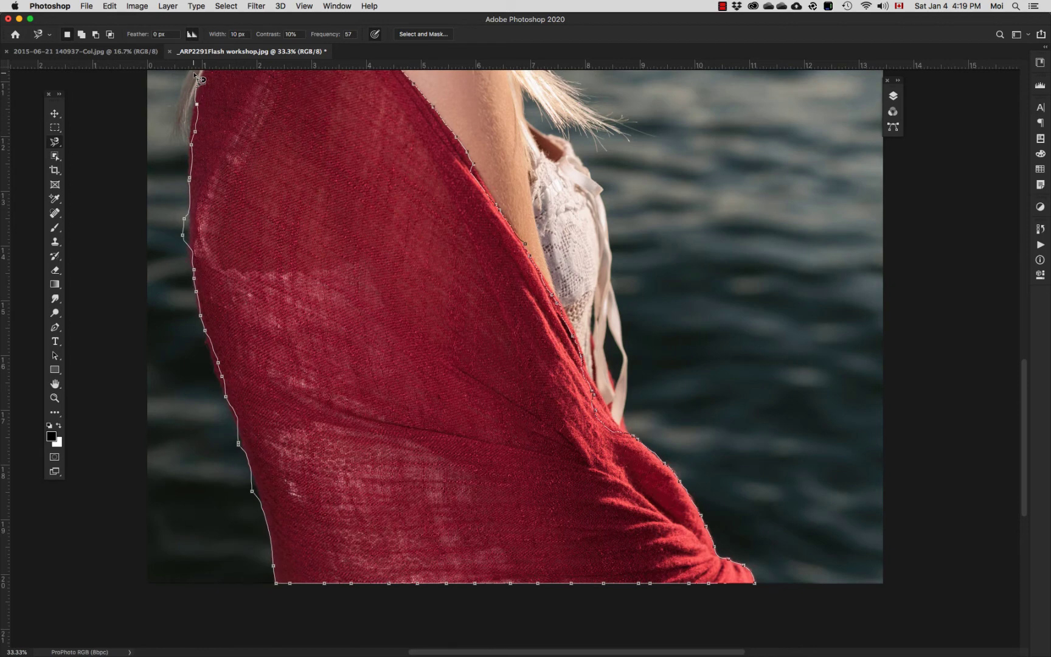
{"action": "key", "text": "space"}
{"action": "left_click_drag", "start_coordinate": [192, 78], "coordinate": [196, 295]}
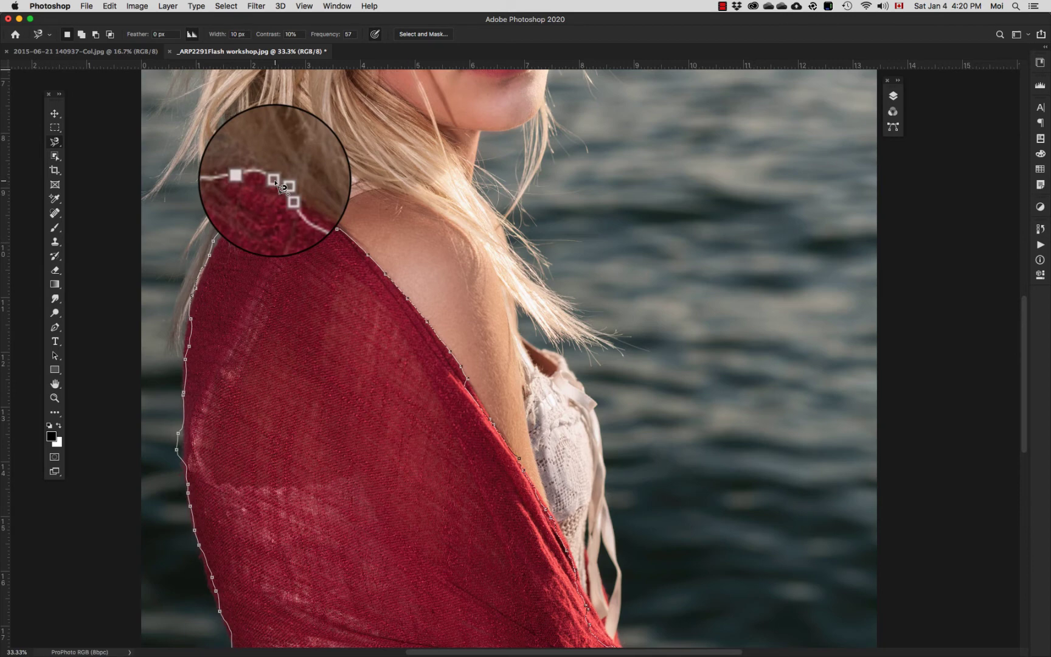
{"action": "left_click", "coordinate": [278, 184]}
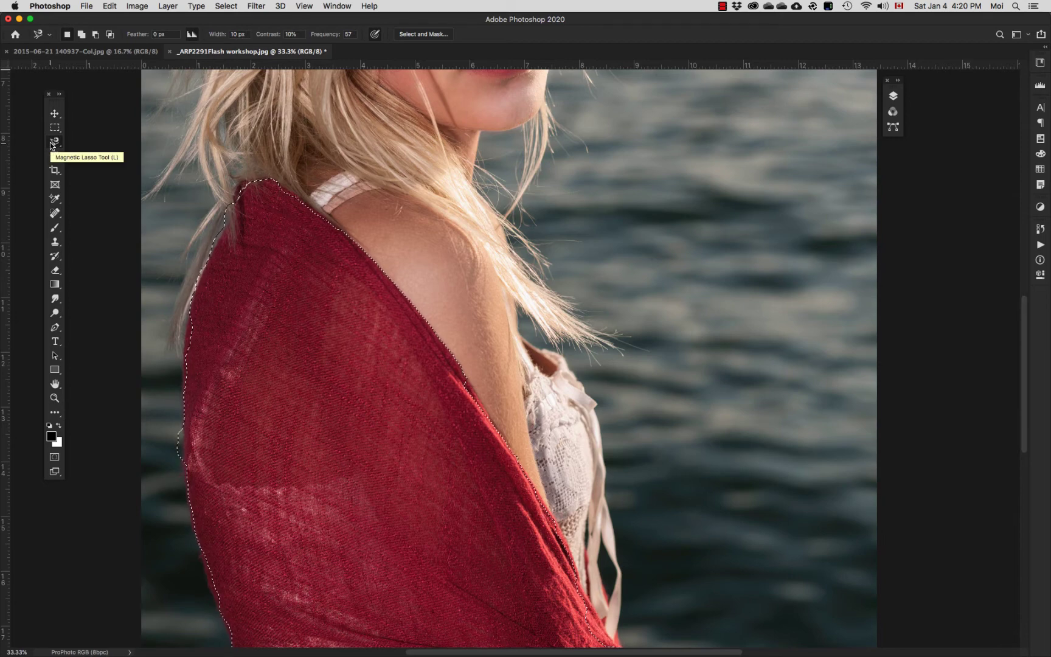
- Clear the shawl selection and switch to the Rectangular Marquee tool, showing the marquee variants
{"action": "key", "text": "super+d"}
{"action": "left_click", "coordinate": [226, 6]}
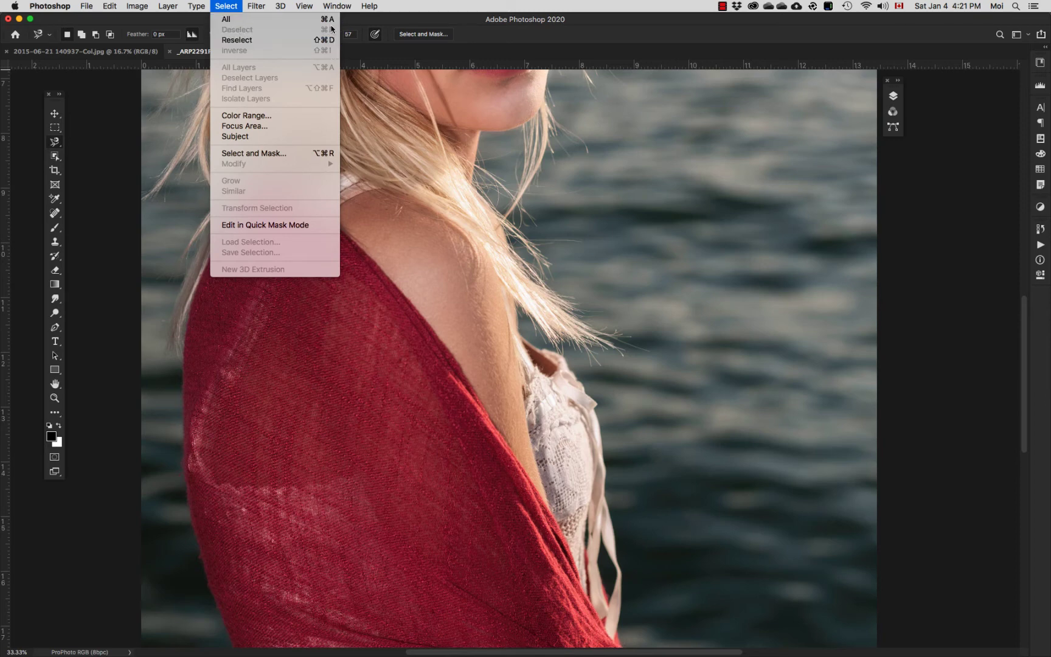
{"action": "left_click", "coordinate": [226, 7]}
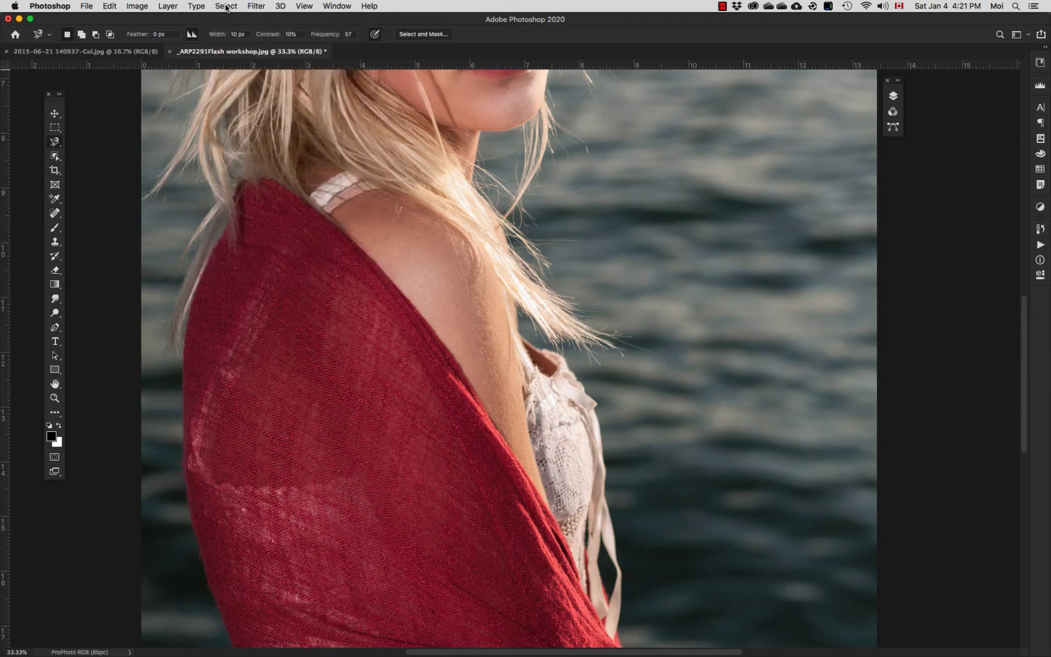
{"action": "left_click", "coordinate": [55, 129]}
{"action": "right_click", "coordinate": [56, 128]}
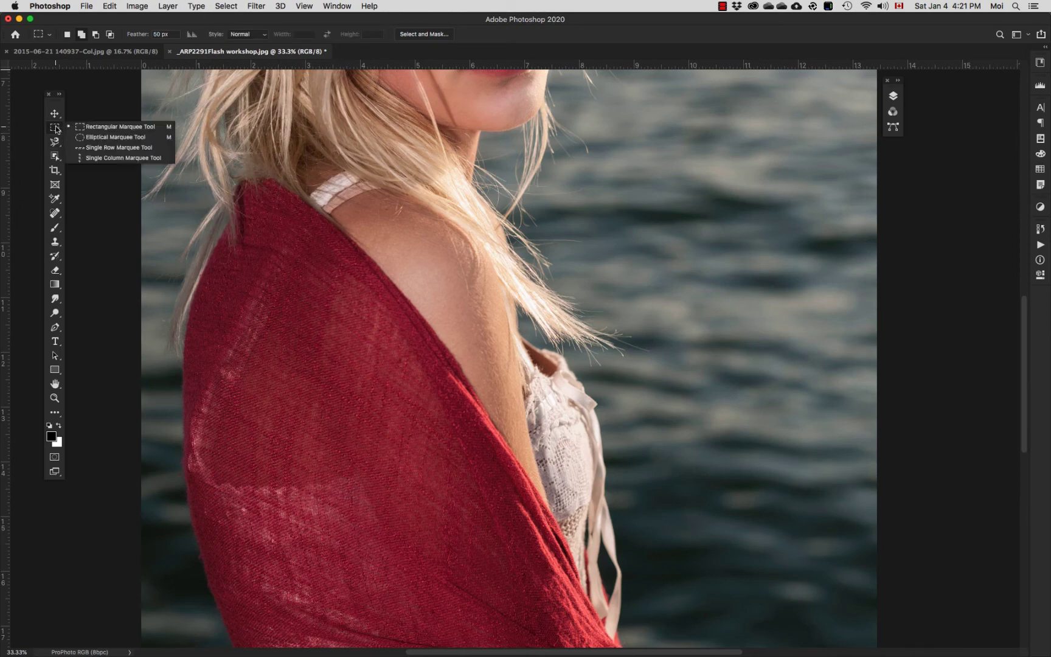
- Place a Single Row Marquee selection across the portrait at shoulder height
{"action": "left_click", "coordinate": [98, 149]}
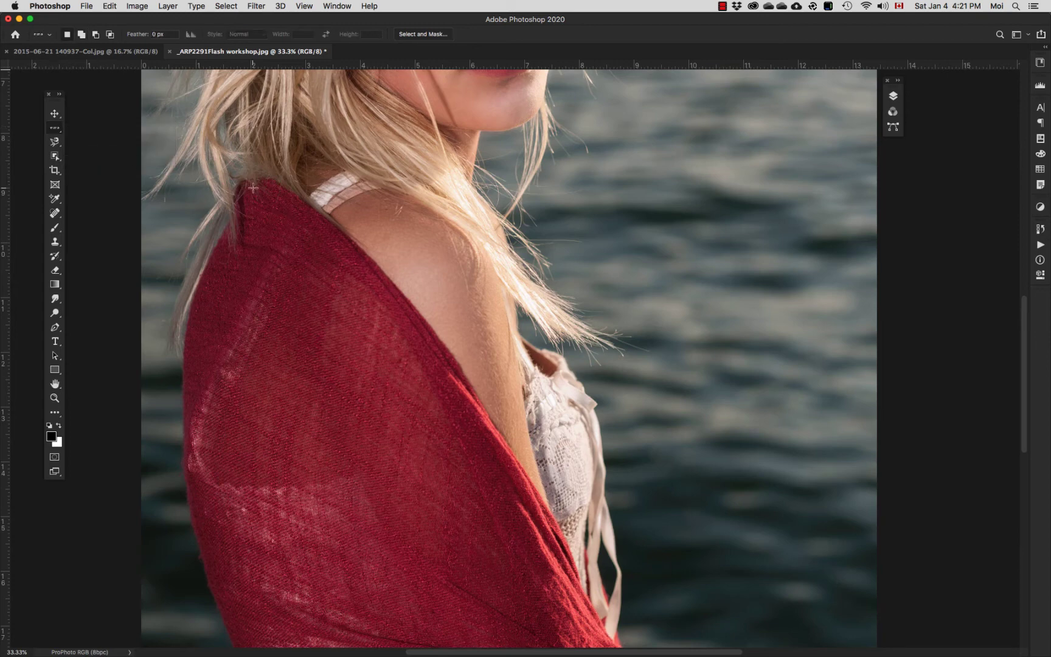
{"action": "left_click", "coordinate": [347, 177]}
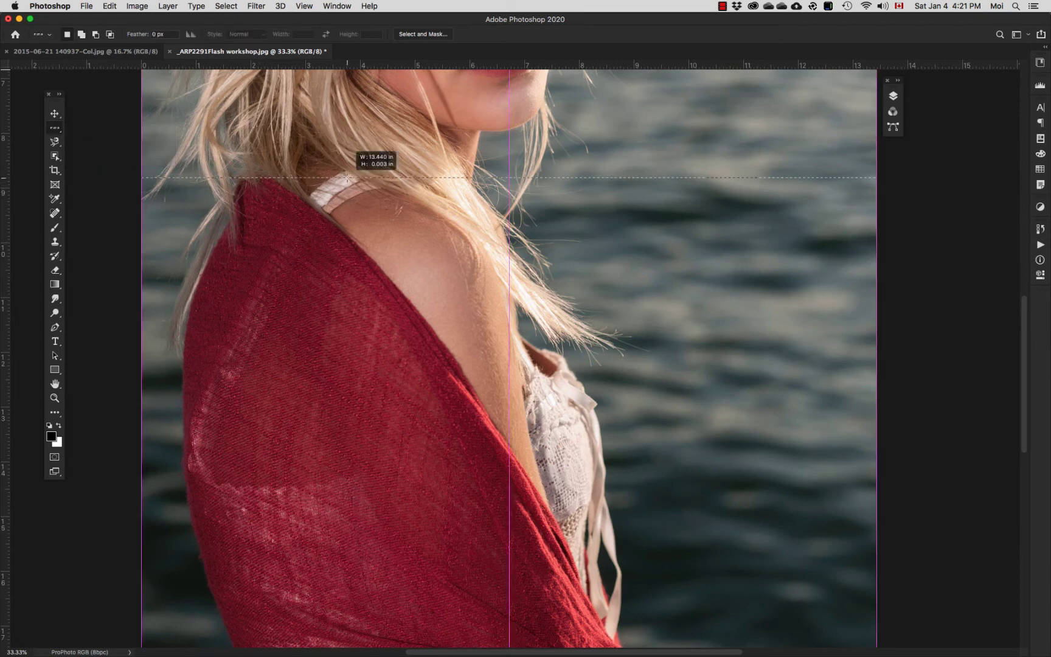
{"action": "left_click", "coordinate": [351, 191]}
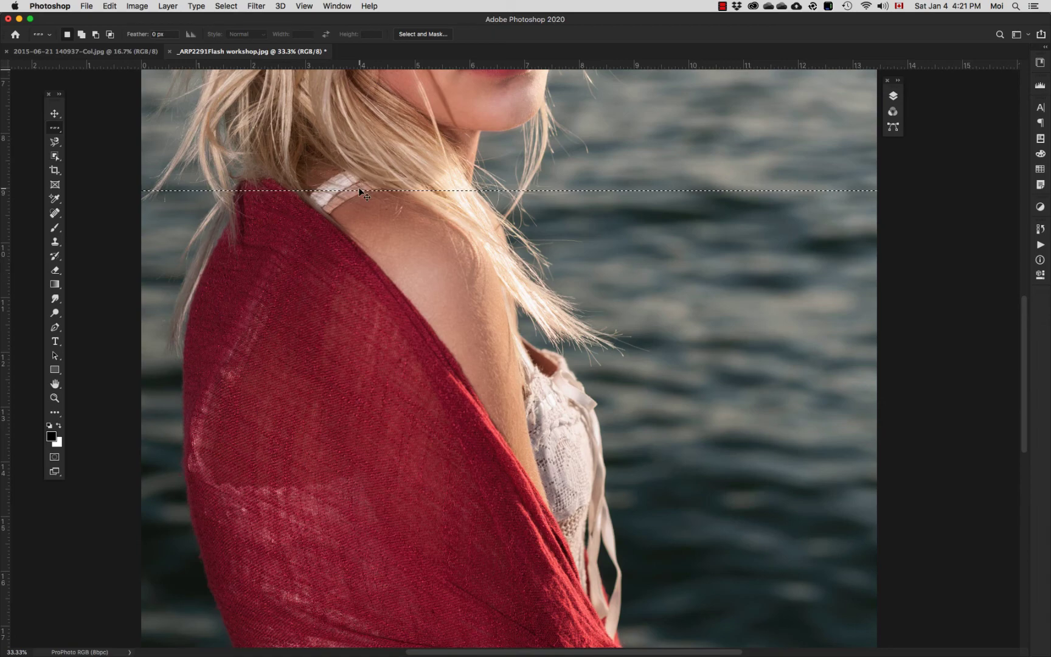
- Examine the single-row selection across the face at pixel level, magnified up to 12800%
{"action": "left_click", "coordinate": [516, 200]}
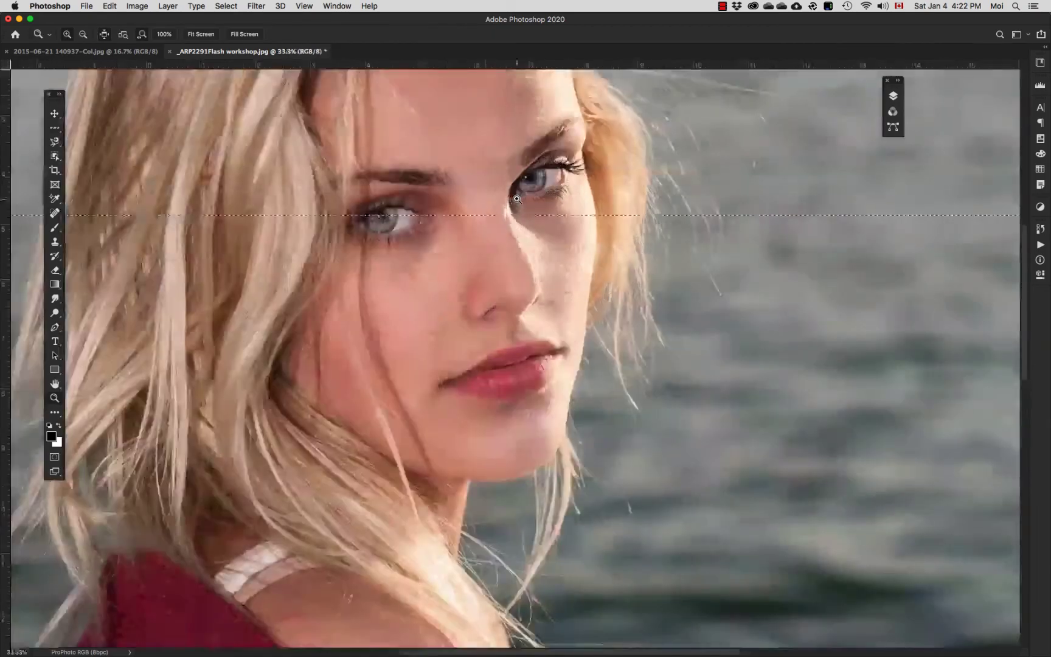
{"action": "left_click", "coordinate": [517, 199]}
{"action": "left_click", "coordinate": [517, 199]}
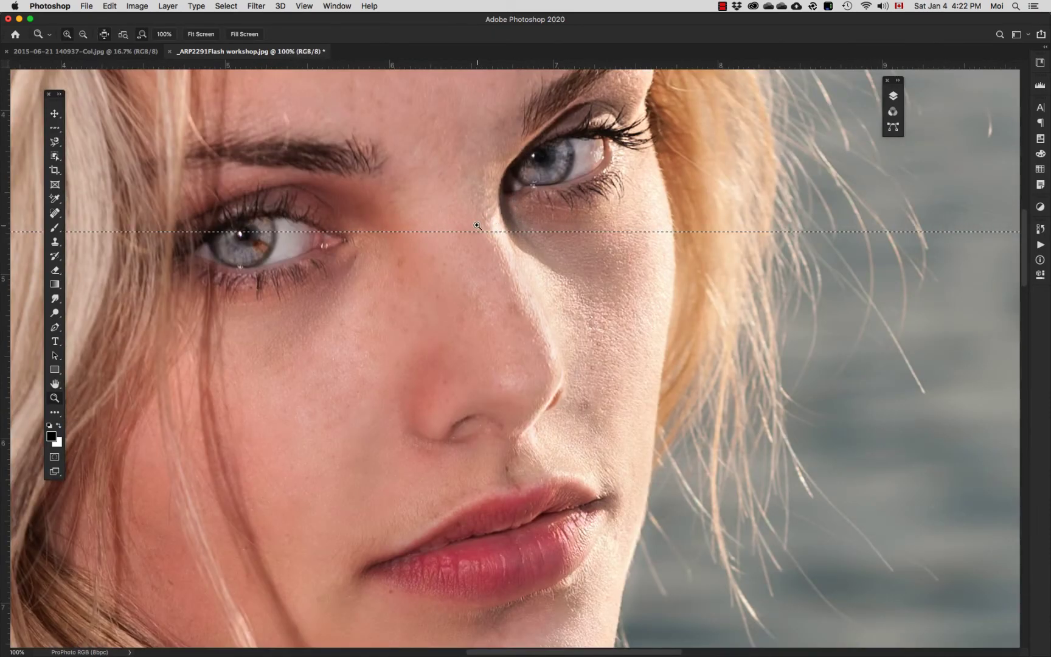
{"action": "left_click_drag", "start_coordinate": [469, 214], "coordinate": [518, 241]}
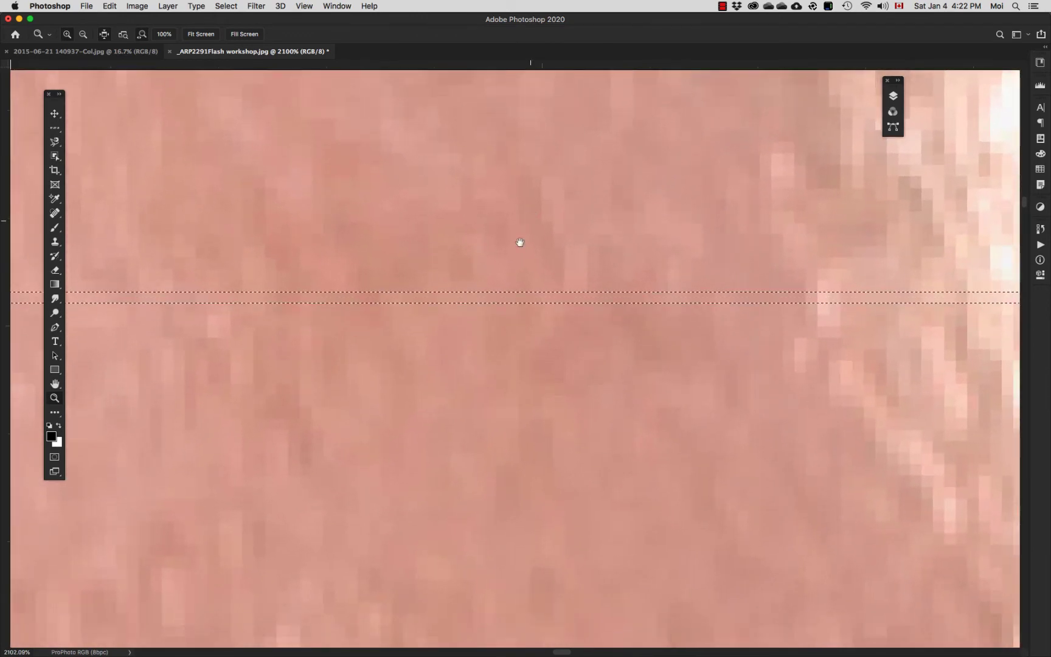
{"action": "left_click_drag", "start_coordinate": [490, 306], "coordinate": [567, 424]}
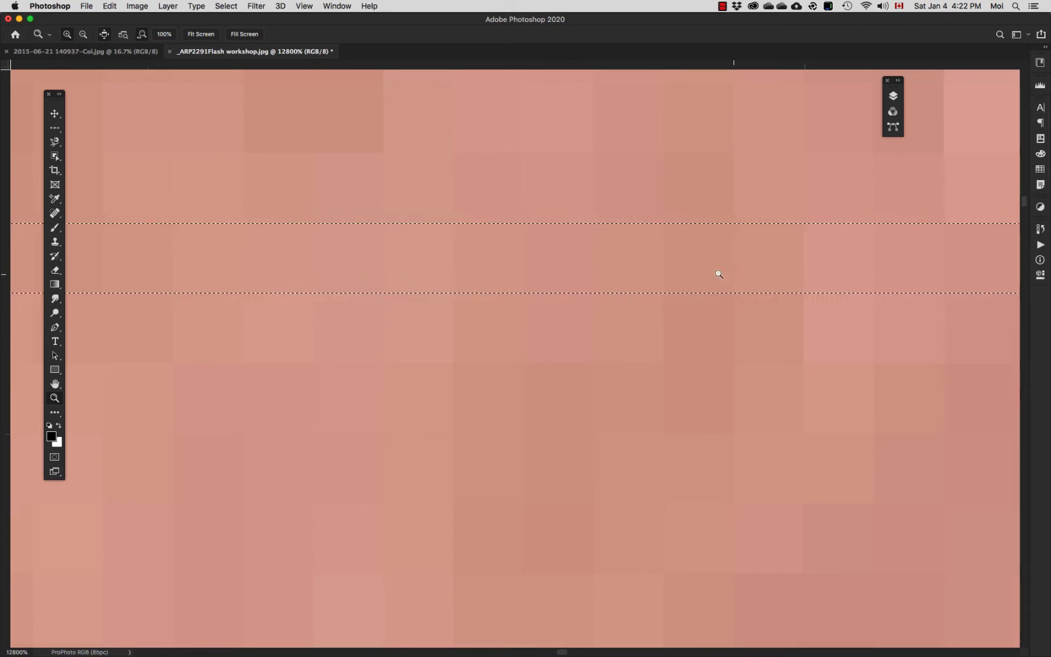
- Clear the row selection and try the Single Column Marquee tool on the portrait, finishing with the whole photo in view
{"action": "key", "text": "super+d"}
{"action": "left_click", "coordinate": [55, 128]}
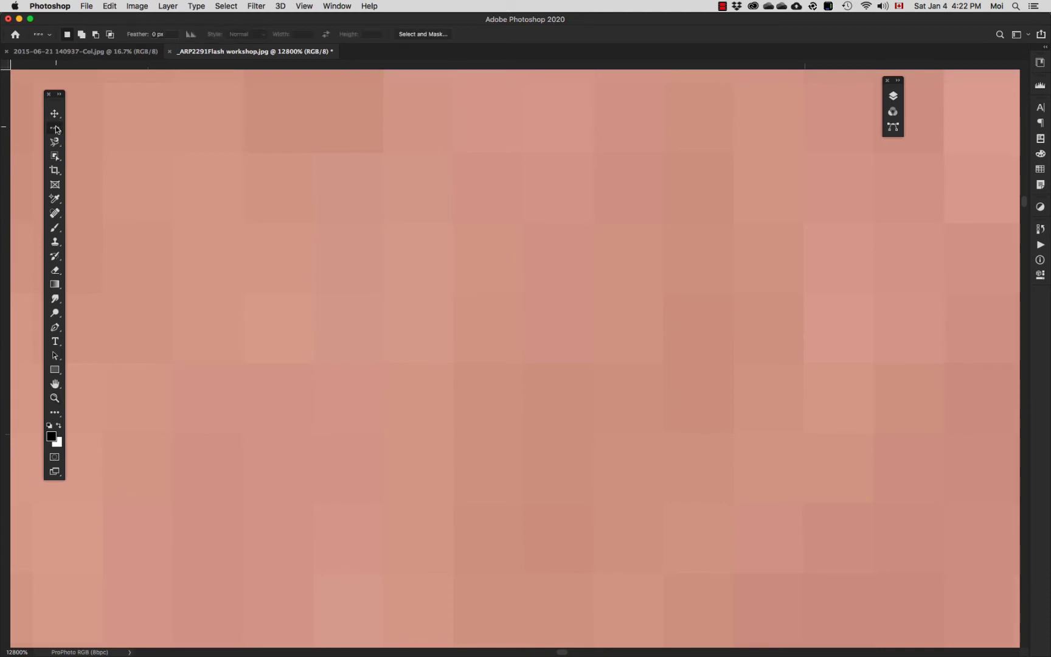
{"action": "left_click", "coordinate": [94, 157]}
{"action": "left_click", "coordinate": [441, 235]}
{"action": "left_click", "coordinate": [511, 207]}
{"action": "left_click_drag", "start_coordinate": [511, 207], "coordinate": [666, 254]}
{"action": "key", "text": "super+0"}
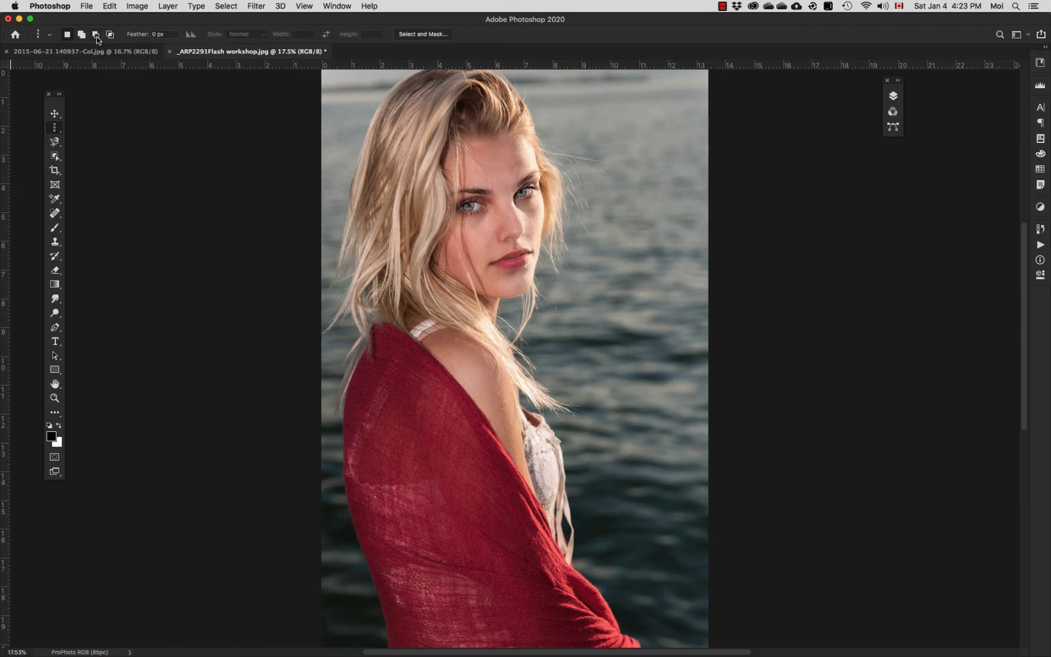
- Review the lasso and marquee tool variants and make the freehand Lasso the active tool
{"action": "left_click", "coordinate": [57, 144]}
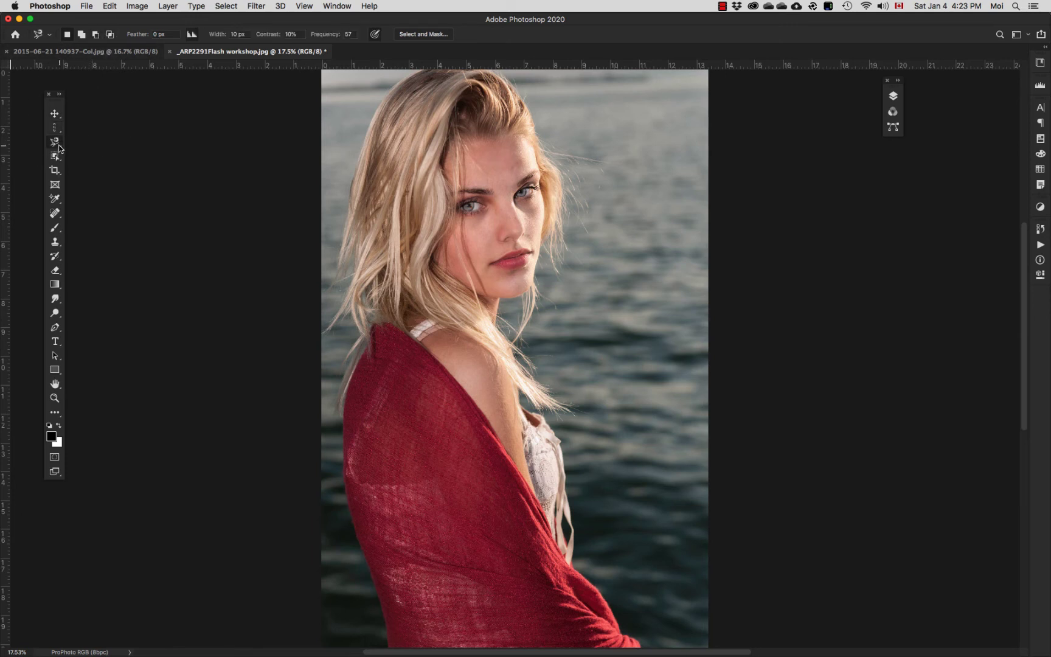
{"action": "left_click", "coordinate": [60, 148]}
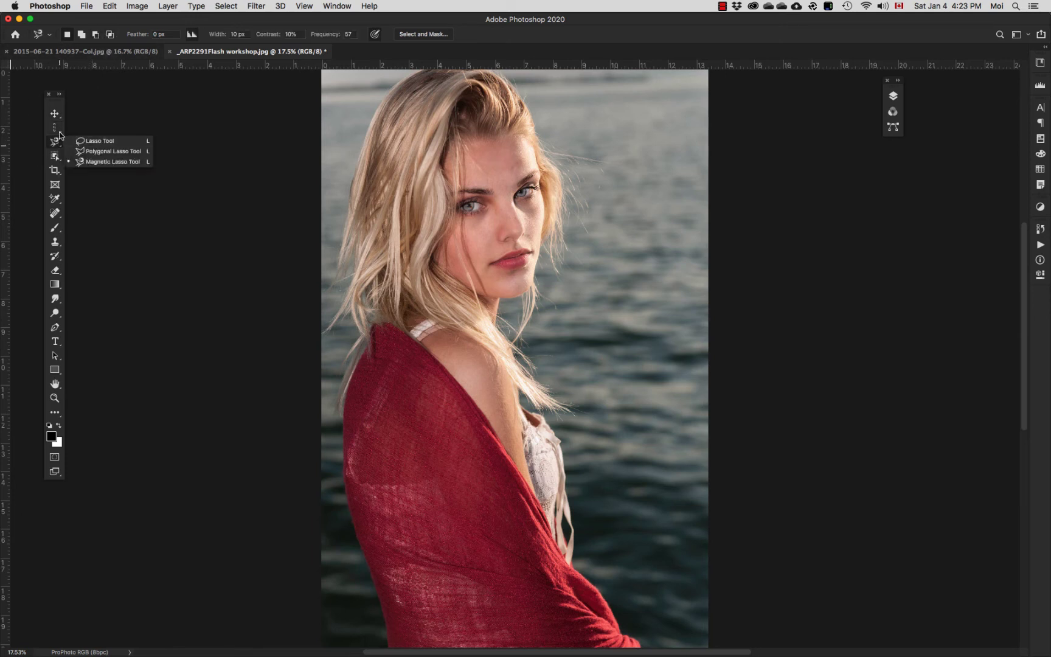
{"action": "left_click", "coordinate": [55, 129]}
{"action": "left_click", "coordinate": [55, 129]}
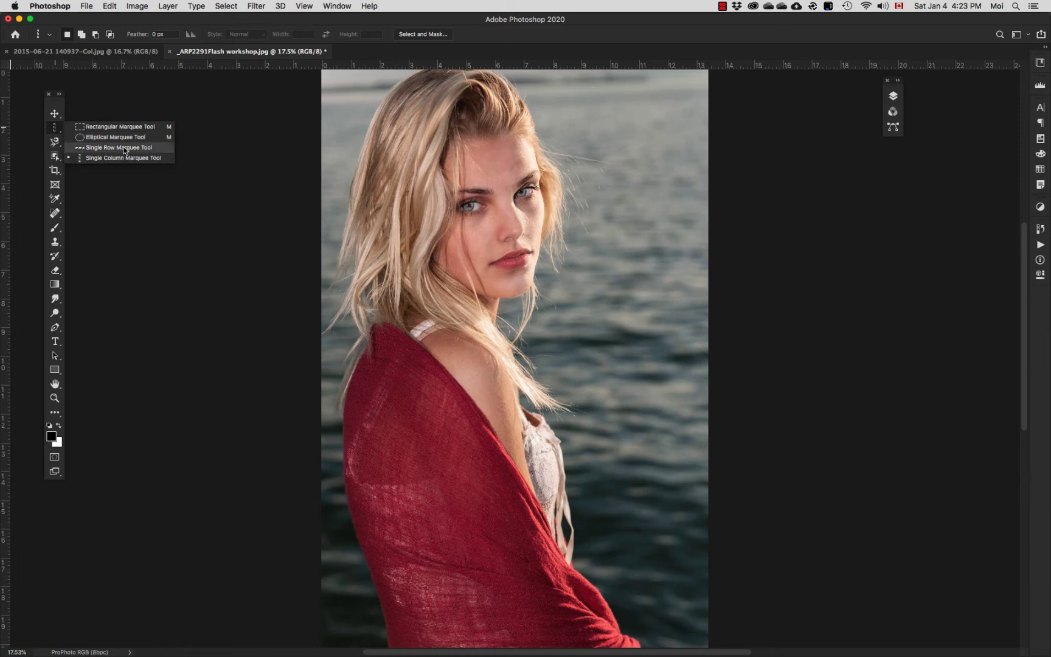
{"action": "left_click", "coordinate": [55, 144]}
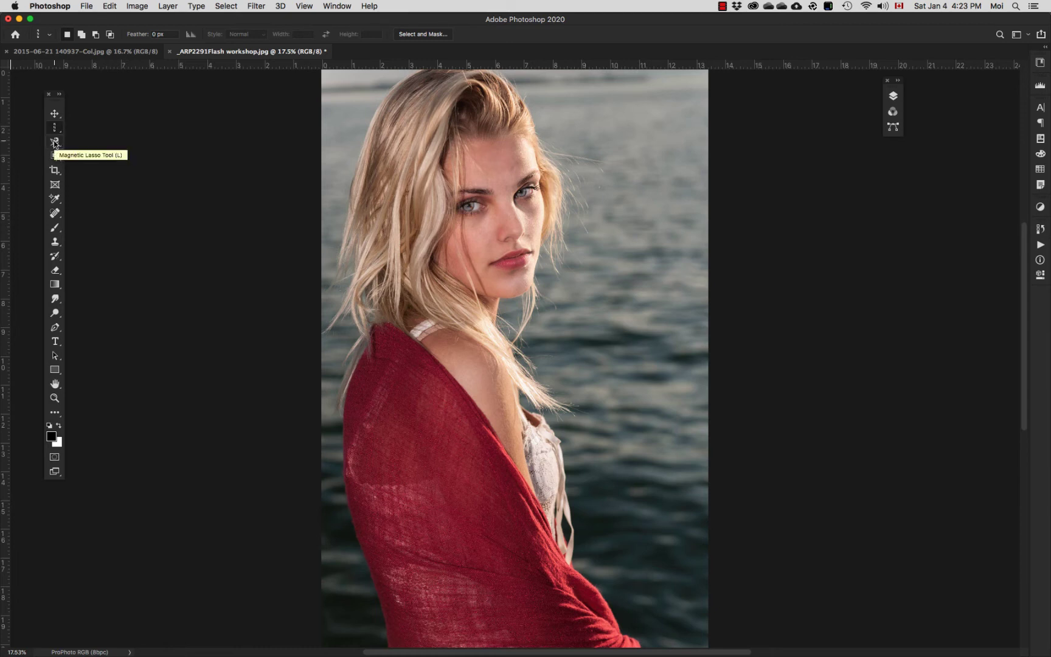
{"action": "left_click", "coordinate": [55, 144]}
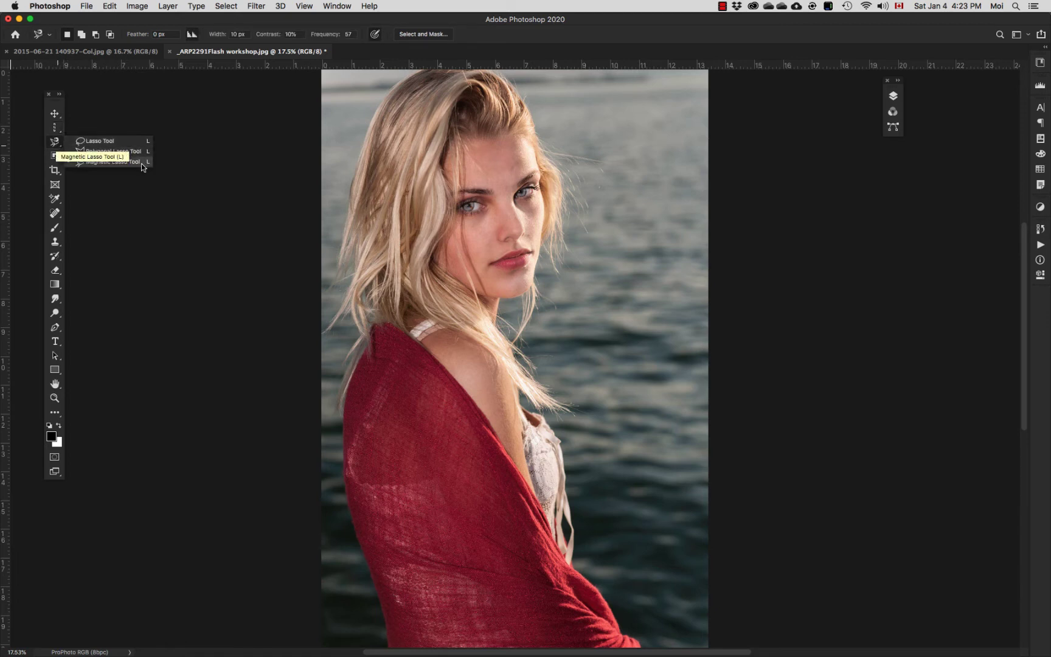
{"action": "left_click", "coordinate": [143, 162]}
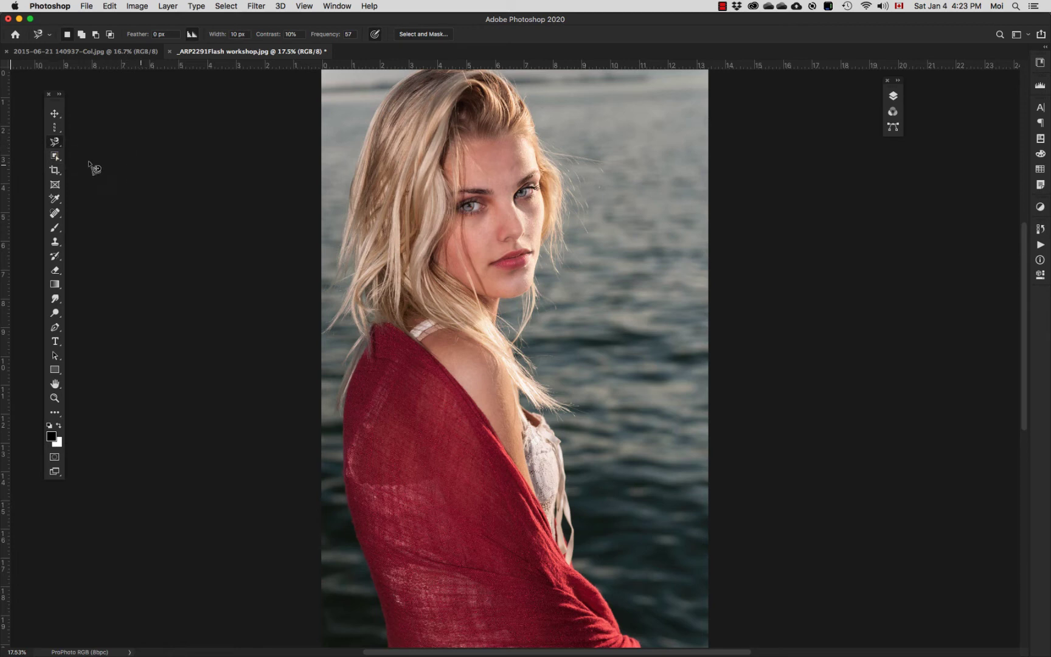
{"action": "left_click", "coordinate": [54, 143]}
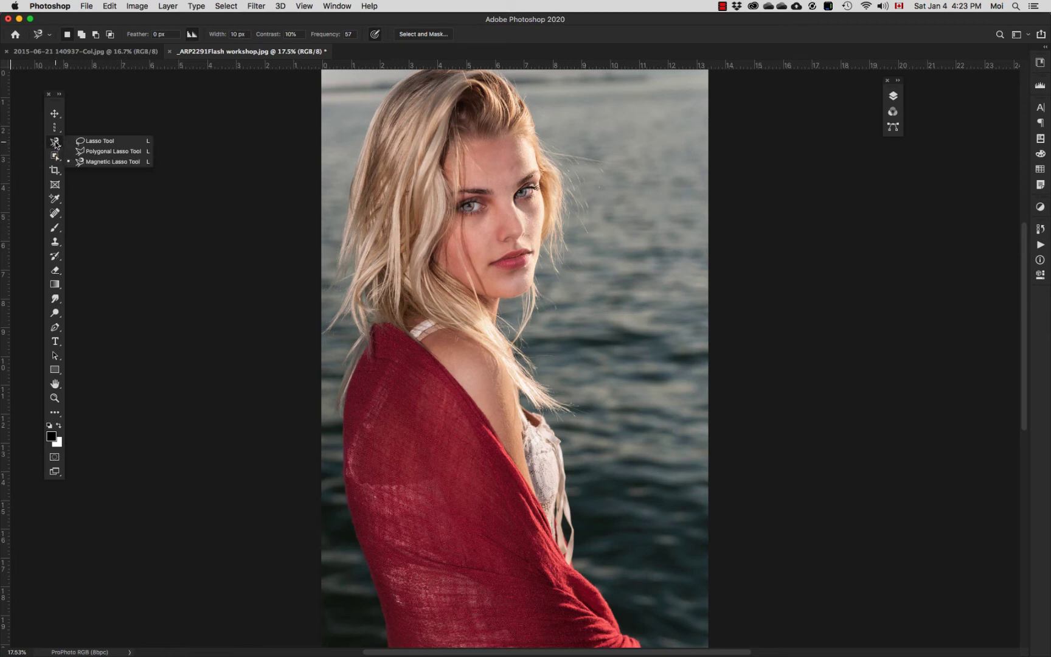
{"action": "left_click", "coordinate": [105, 144]}
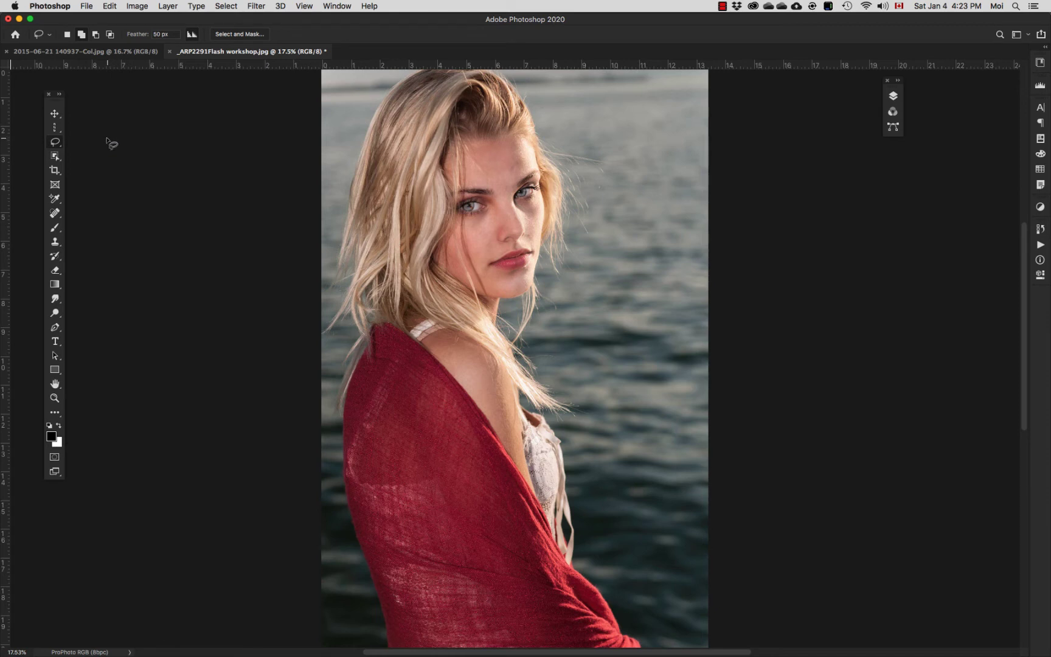
- Activate the Quick Selection tool in new-selection mode
{"action": "left_click", "coordinate": [56, 157]}
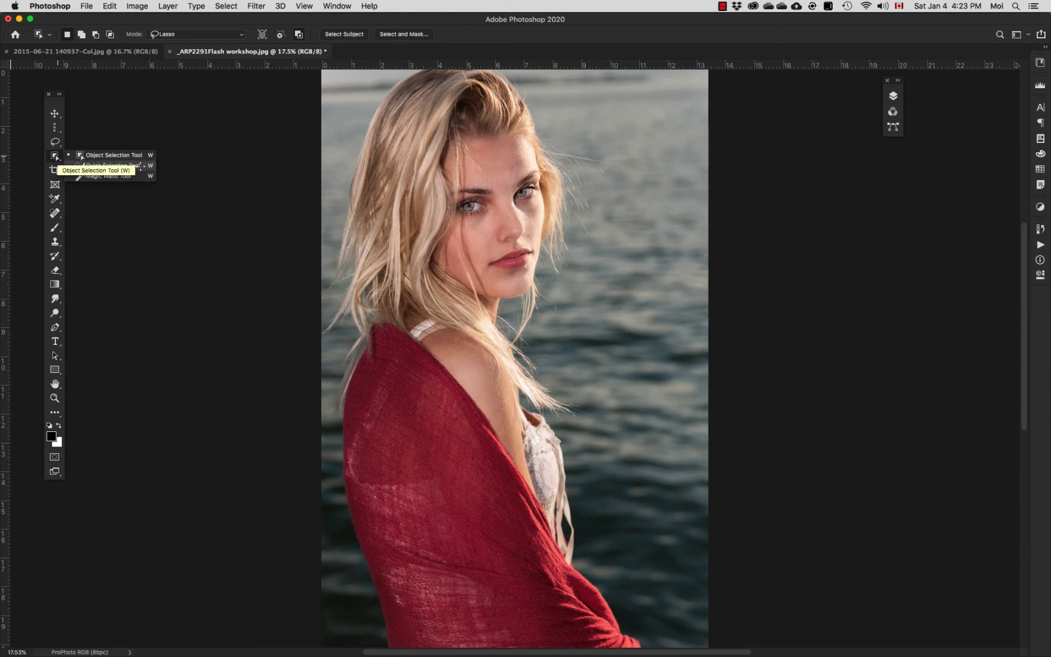
{"action": "left_click", "coordinate": [137, 166]}
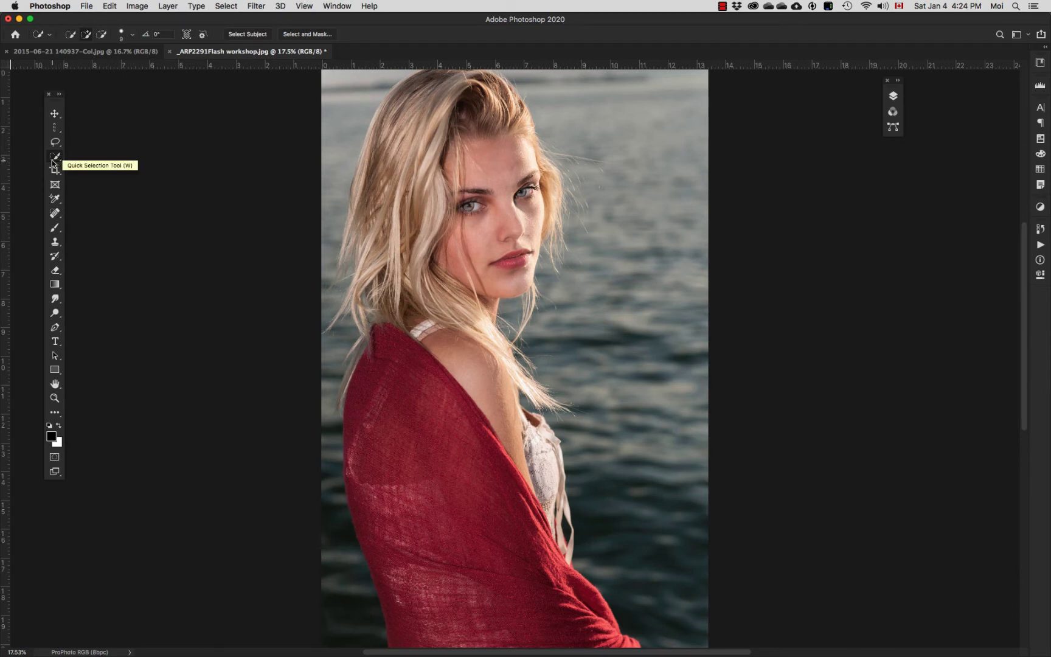
{"action": "left_click", "coordinate": [70, 35]}
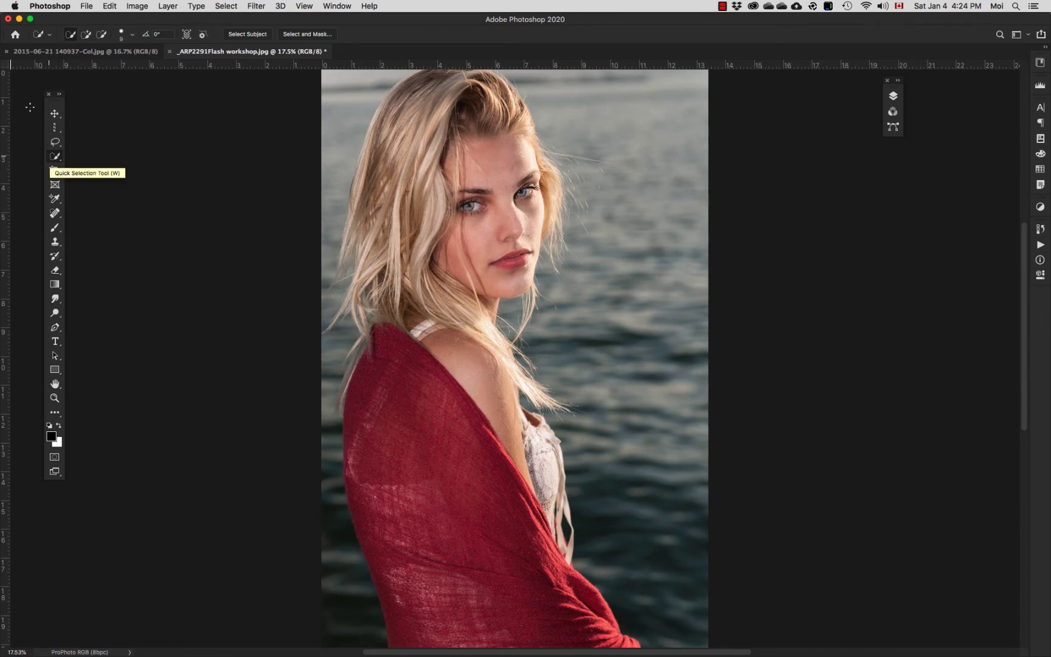
- Lower the Quick Selection brush's hardness and enlarge its size to 290 px
{"action": "left_click", "coordinate": [132, 37]}
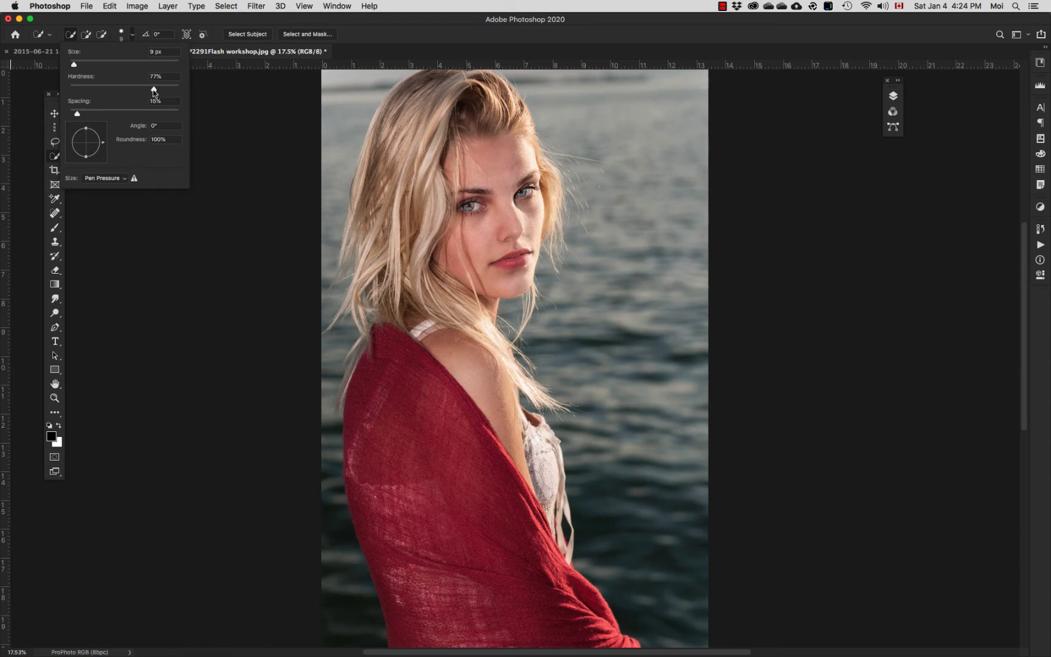
{"action": "left_click_drag", "start_coordinate": [154, 90], "coordinate": [124, 91]}
{"action": "left_click_drag", "start_coordinate": [74, 63], "coordinate": [104, 64]}
{"action": "left_click_drag", "start_coordinate": [106, 63], "coordinate": [128, 64]}
{"action": "left_click_drag", "start_coordinate": [129, 64], "coordinate": [156, 63]}
{"action": "left_click", "coordinate": [481, 37]}
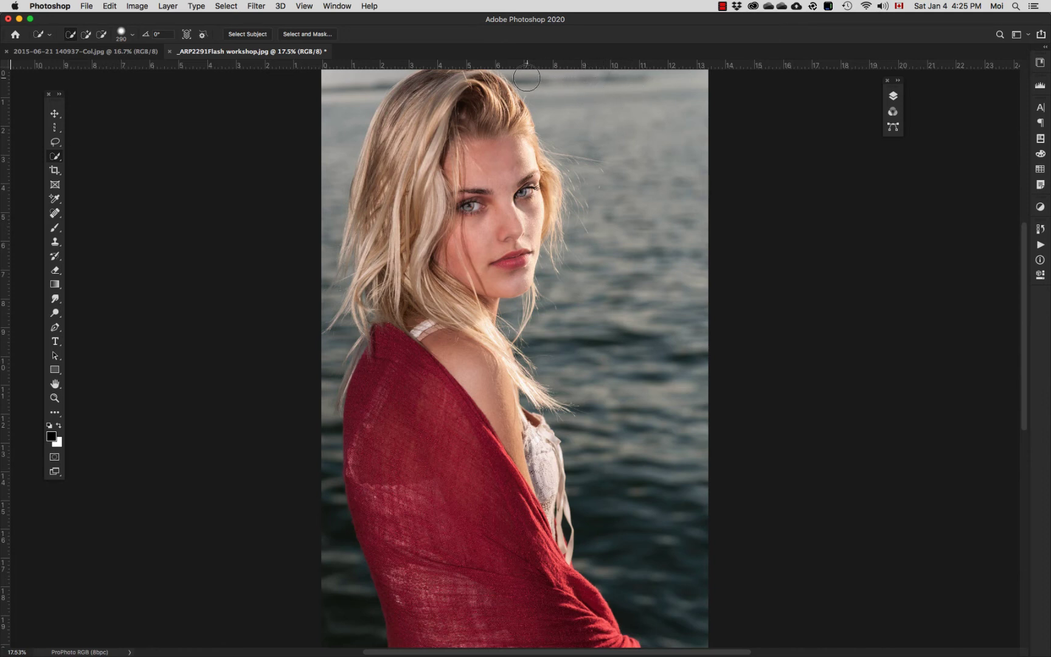
- Quick-select the water background on both sides of the woman with the 290 px brush and clear the selection
{"action": "left_click_drag", "start_coordinate": [491, 75], "coordinate": [504, 86]}
{"action": "mouse_move", "coordinate": [543, 82]}
{"action": "left_mouse_down"}
{"action": "mouse_move", "coordinate": [617, 141]}
{"action": "mouse_move", "coordinate": [642, 190]}
{"action": "mouse_move", "coordinate": [634, 313]}
{"action": "mouse_move", "coordinate": [645, 438]}
{"action": "left_mouse_up"}
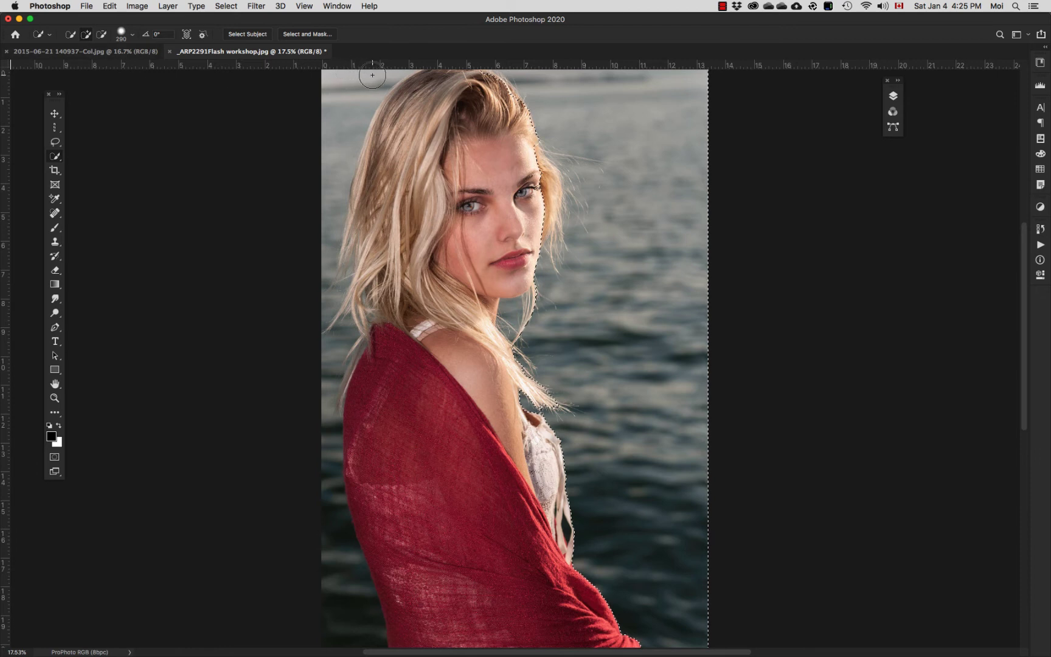
{"action": "left_click_drag", "start_coordinate": [363, 79], "coordinate": [356, 90]}
{"action": "mouse_move", "coordinate": [318, 201]}
{"action": "left_mouse_down"}
{"action": "mouse_move", "coordinate": [312, 270]}
{"action": "mouse_move", "coordinate": [334, 565]}
{"action": "left_mouse_up"}
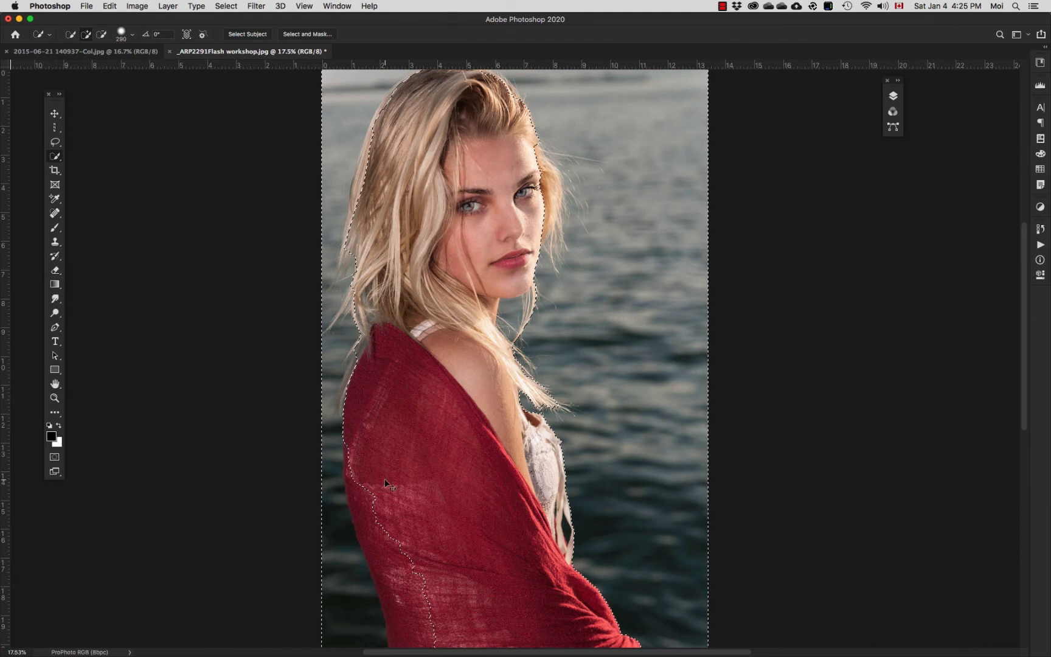
{"action": "key", "text": "super+d"}
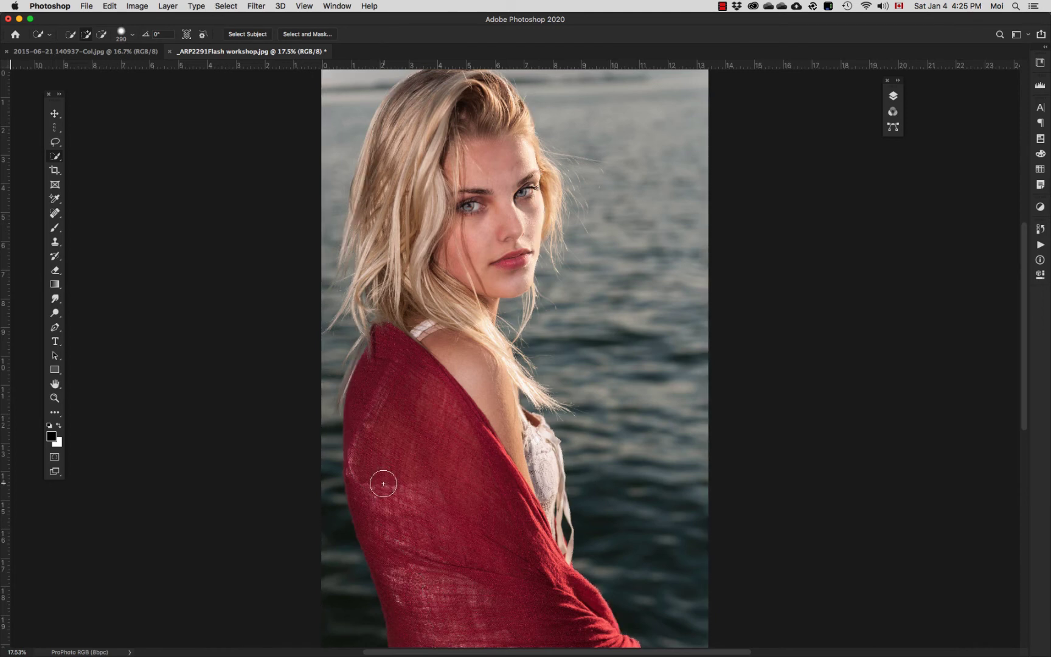
- Set the Quick Selection brush to 86 px with 70% hardness
{"action": "left_click", "coordinate": [132, 35]}
{"action": "mouse_move", "coordinate": [157, 65]}
{"action": "left_mouse_down"}
{"action": "mouse_move", "coordinate": [117, 65]}
{"action": "mouse_move", "coordinate": [132, 90]}
{"action": "left_mouse_up"}
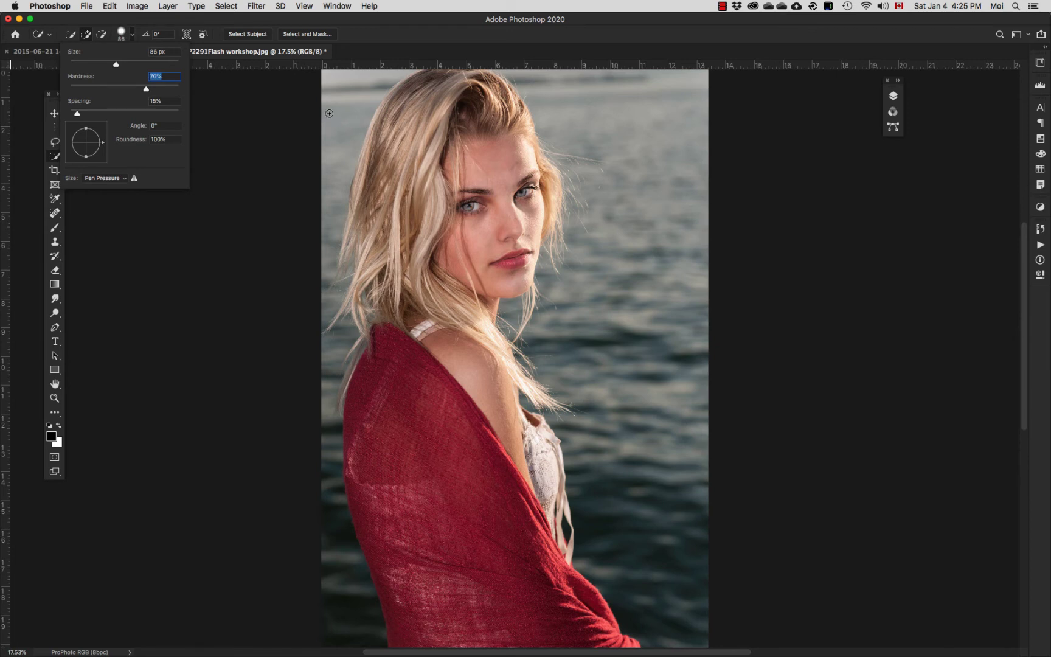
{"action": "left_click", "coordinate": [383, 32]}
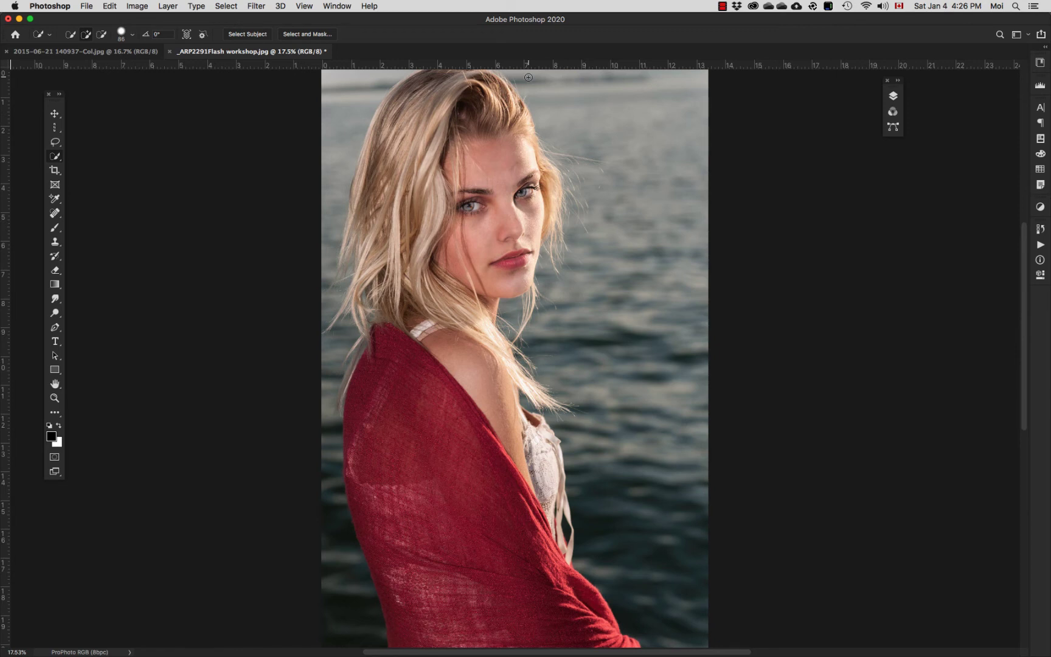
- Repeat the quick selection of the water around the woman with the 86 px brush and deselect it
{"action": "mouse_move", "coordinate": [528, 77]}
{"action": "left_mouse_down"}
{"action": "mouse_move", "coordinate": [596, 114]}
{"action": "mouse_move", "coordinate": [646, 177]}
{"action": "left_mouse_up"}
{"action": "mouse_move", "coordinate": [352, 80]}
{"action": "left_mouse_down"}
{"action": "mouse_move", "coordinate": [332, 110]}
{"action": "mouse_move", "coordinate": [319, 240]}
{"action": "mouse_move", "coordinate": [321, 335]}
{"action": "mouse_move", "coordinate": [342, 343]}
{"action": "mouse_move", "coordinate": [326, 410]}
{"action": "mouse_move", "coordinate": [332, 601]}
{"action": "left_mouse_up"}
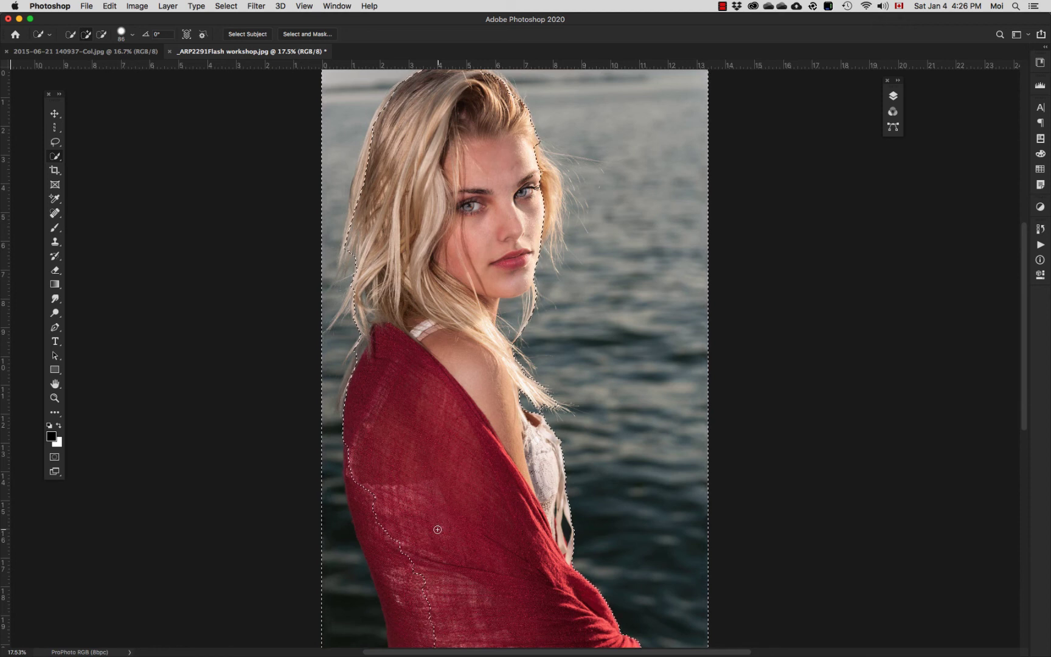
{"action": "key", "text": "super+d"}
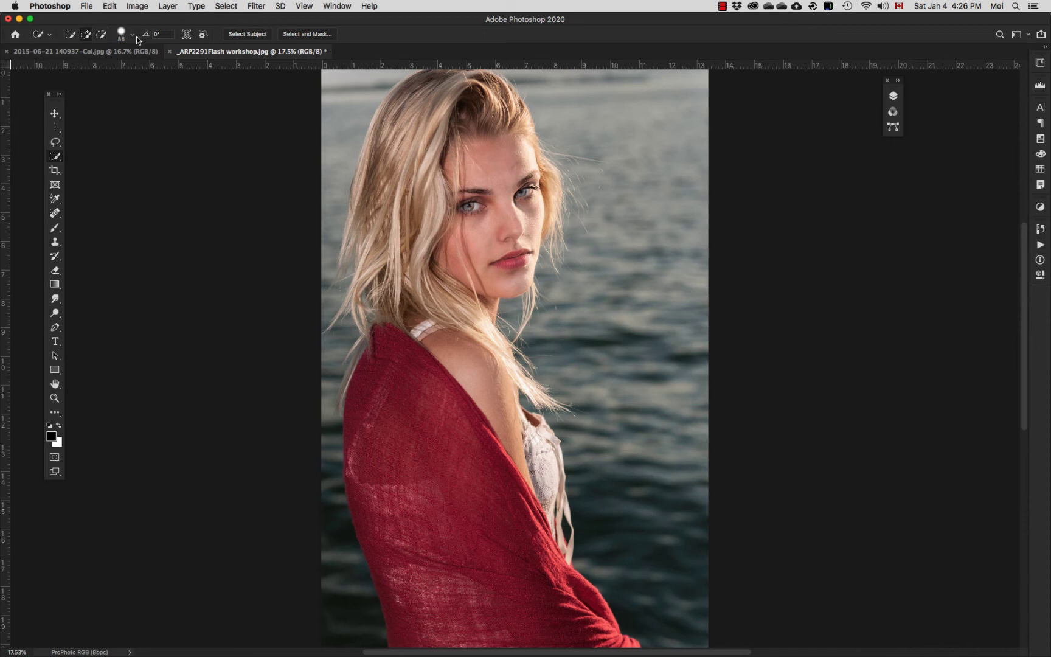
- Choose the Magic Wand from the quick selection tools and make Rectangular Marquee the current marquee variant
{"action": "right_click", "coordinate": [61, 155]}
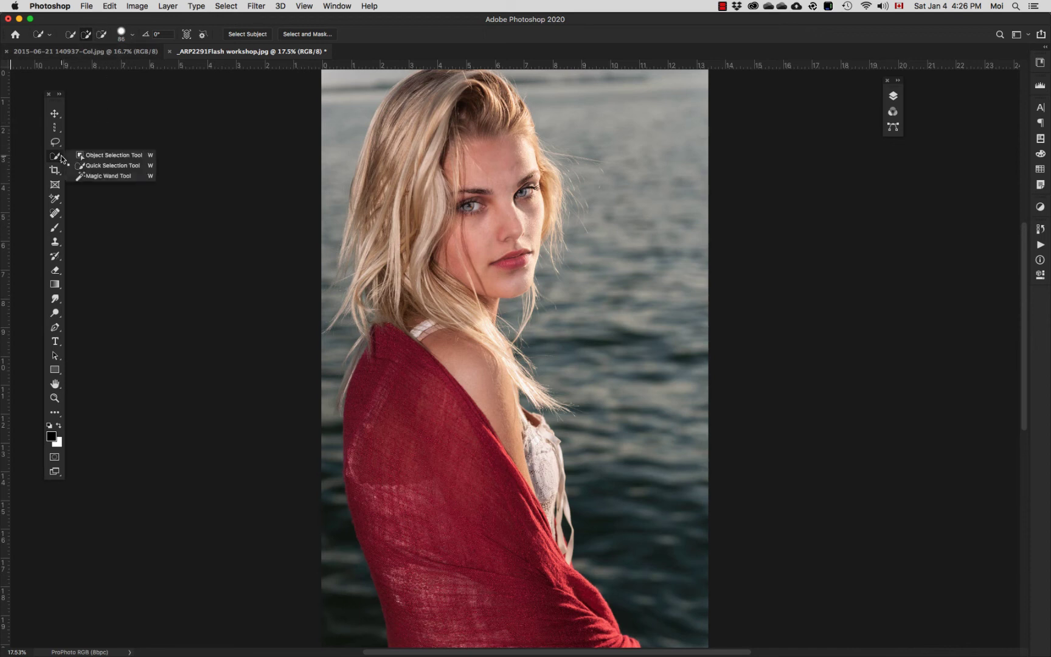
{"action": "left_click", "coordinate": [93, 178]}
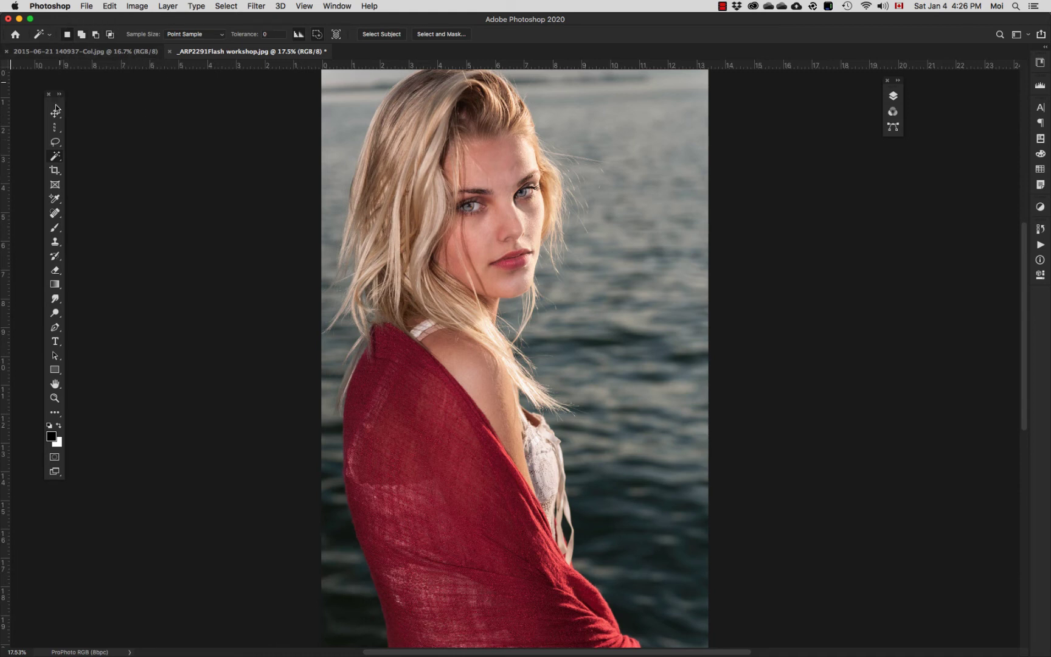
{"action": "left_click", "coordinate": [55, 128]}
{"action": "left_click_drag", "start_coordinate": [55, 130], "coordinate": [99, 129]}
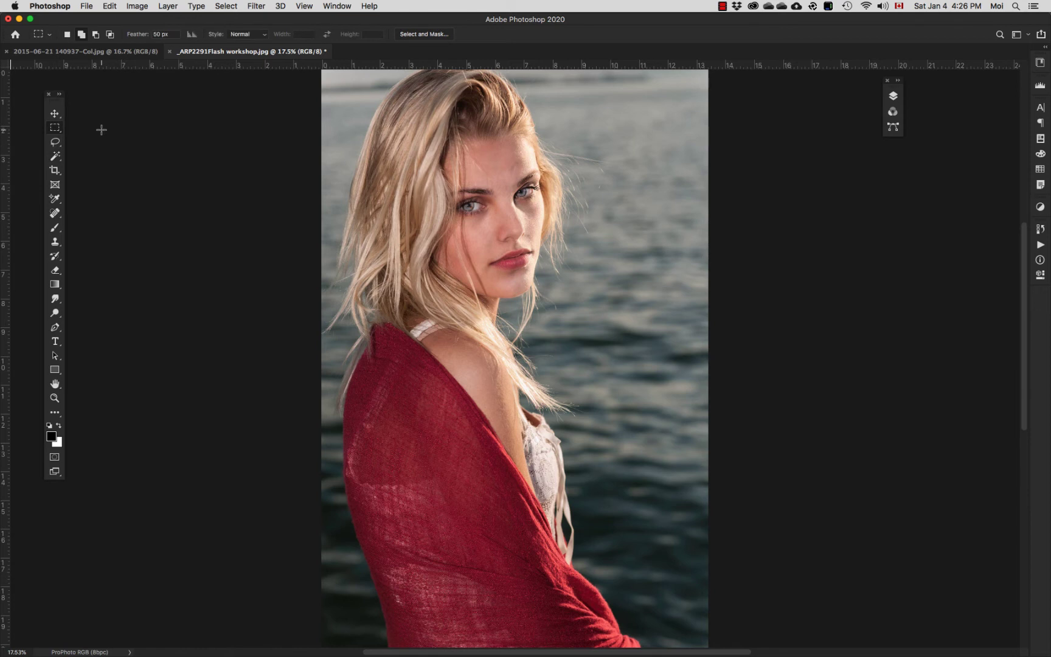
- Reactivate the Magic Wand tool and choose Point Sample as its sample size
{"action": "left_click", "coordinate": [56, 157]}
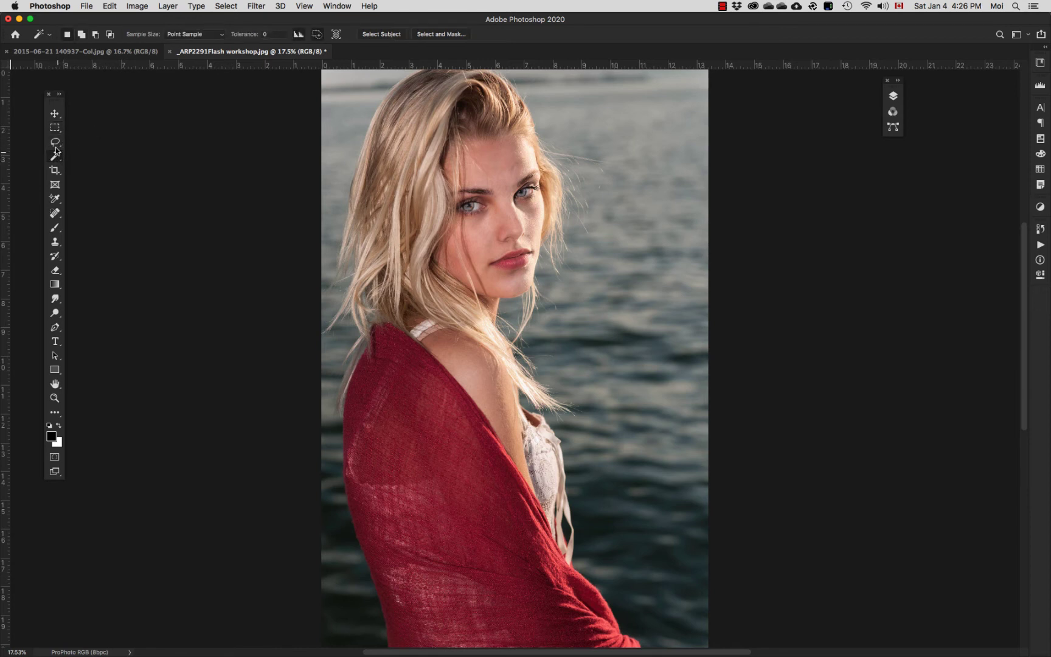
{"action": "left_click", "coordinate": [223, 37]}
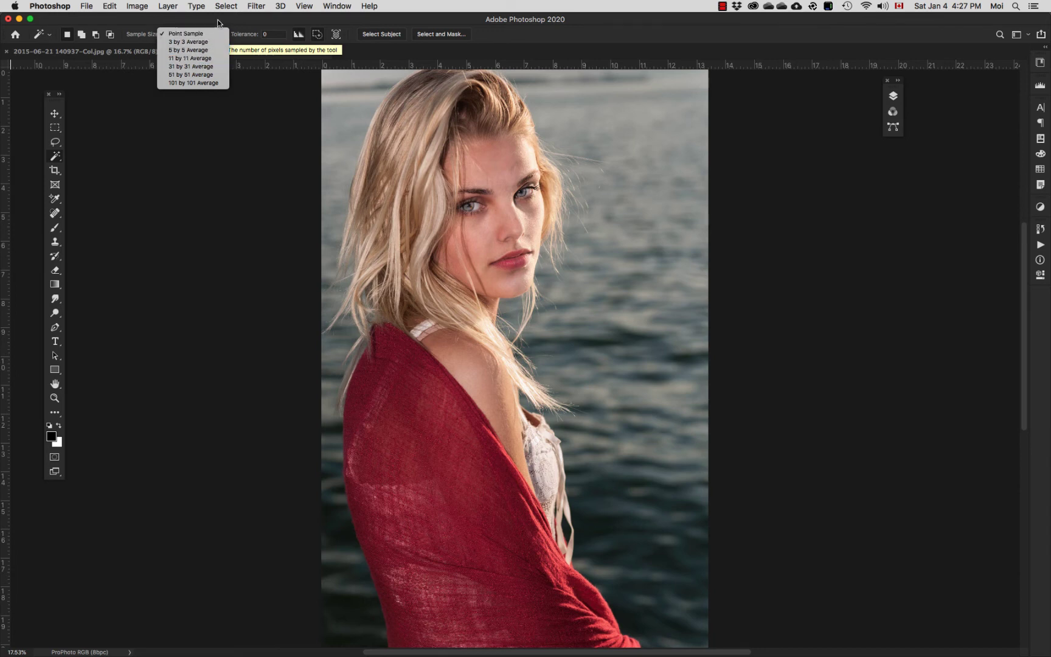
{"action": "left_click", "coordinate": [186, 33]}
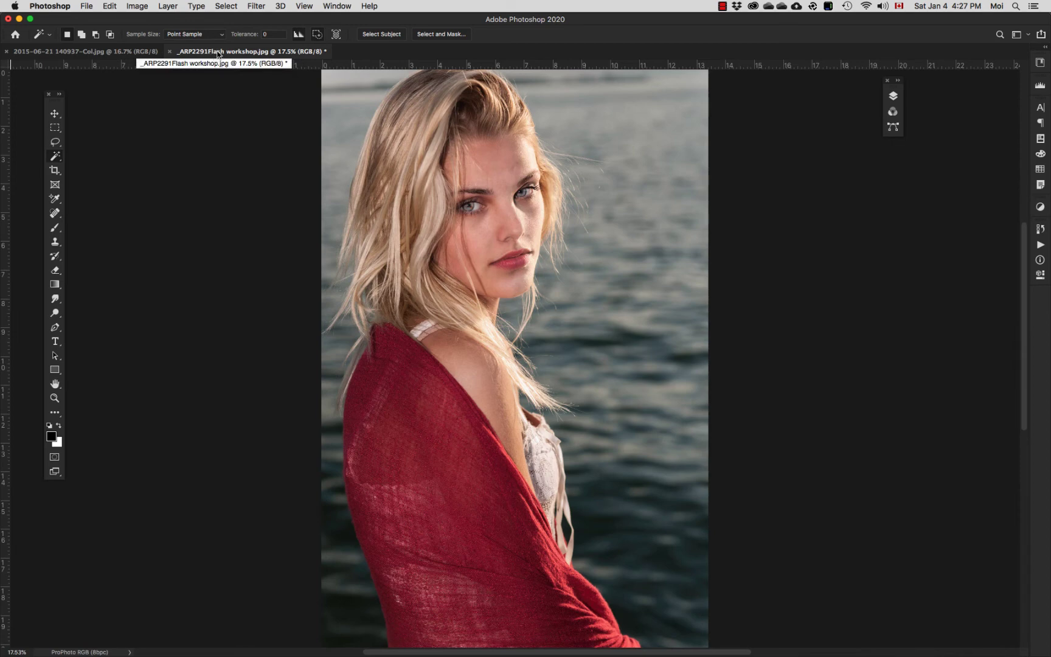
- At 12800% magnification, pick the dark brown hair pixel with the point-sample Magic Wand at tolerance 0, and deselect it
{"action": "key", "text": "super+1"}
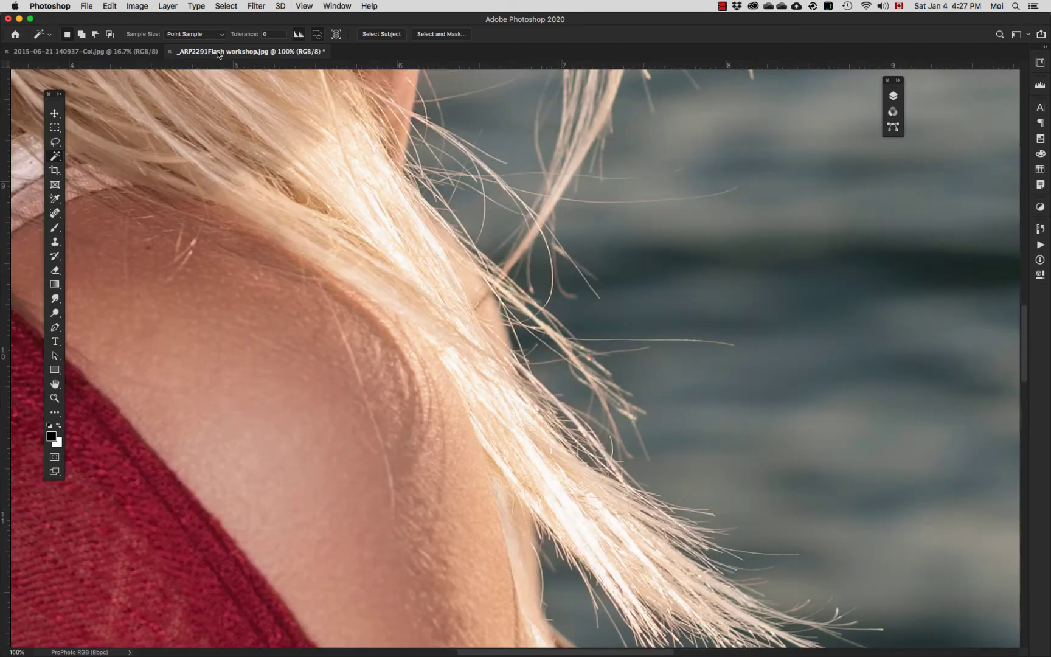
{"action": "key", "text": "super+plus"}
{"action": "key", "text": "super+plus"}
{"action": "key", "text": "super+plus"}
{"action": "key", "text": "super+plus"}
{"action": "key", "text": "super+plus"}
{"action": "key", "text": "super+plus"}
{"action": "key", "text": "super+plus"}
{"action": "key", "text": "super+plus"}
{"action": "key", "text": "super+plus"}
{"action": "key", "text": "super+plus"}
{"action": "key", "text": "super+plus"}
{"action": "key", "text": "super+plus"}
{"action": "key", "text": "super+plus"}
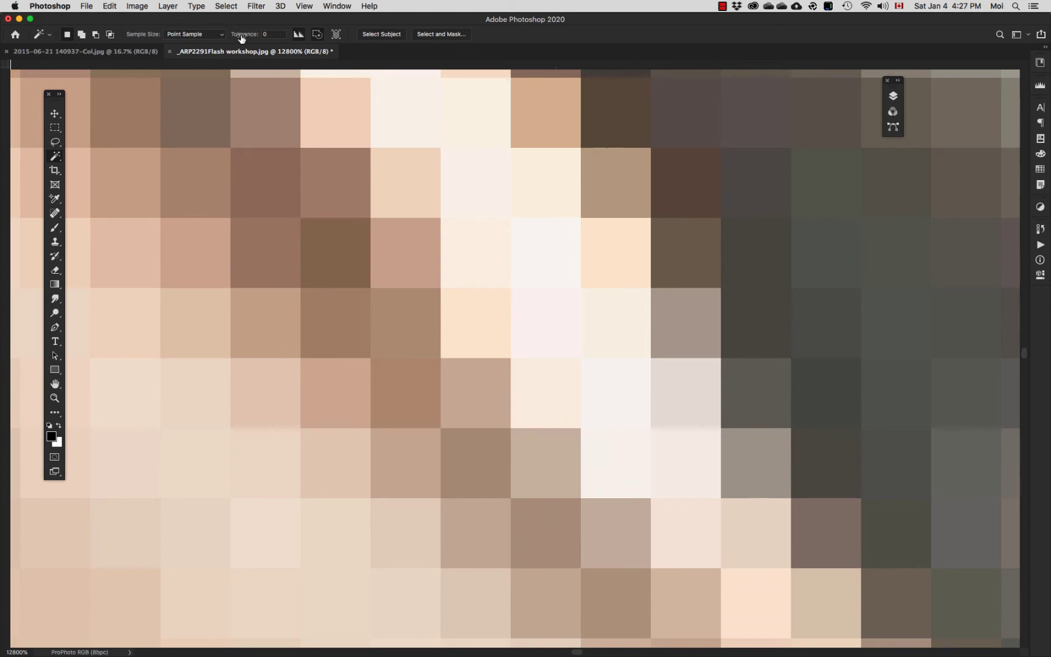
{"action": "left_click", "coordinate": [334, 250]}
{"action": "key", "text": "super+d"}
- Switch the Magic Wand's sample size to 3 by 3 Average, sample the dark brown pixel, and deselect
{"action": "left_click", "coordinate": [225, 33]}
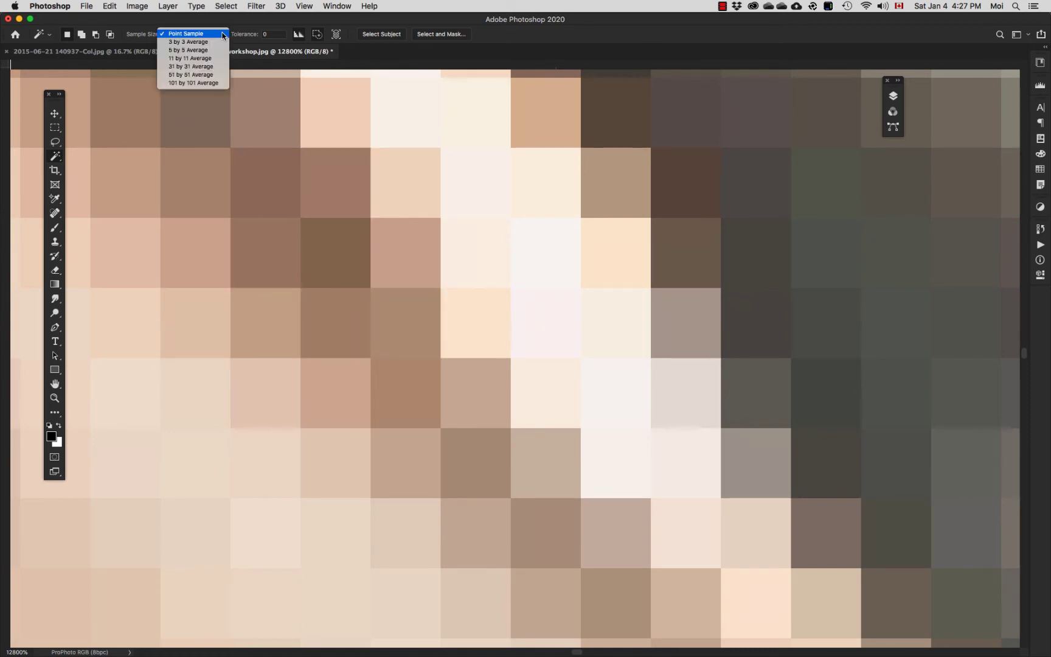
{"action": "left_click", "coordinate": [204, 34]}
{"action": "left_click", "coordinate": [210, 35]}
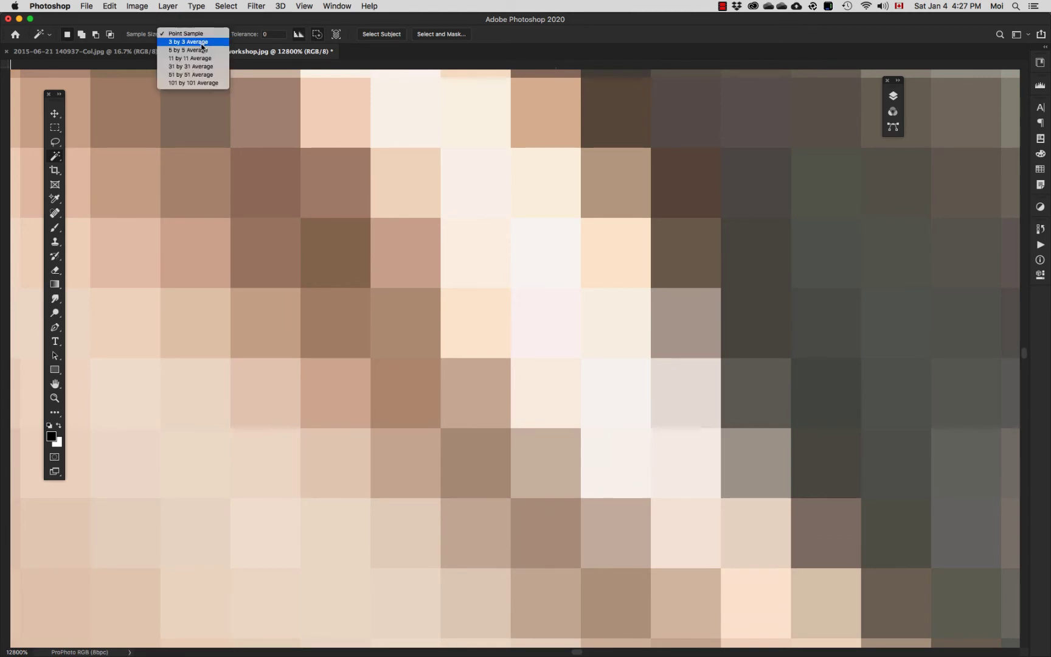
{"action": "left_click", "coordinate": [202, 43]}
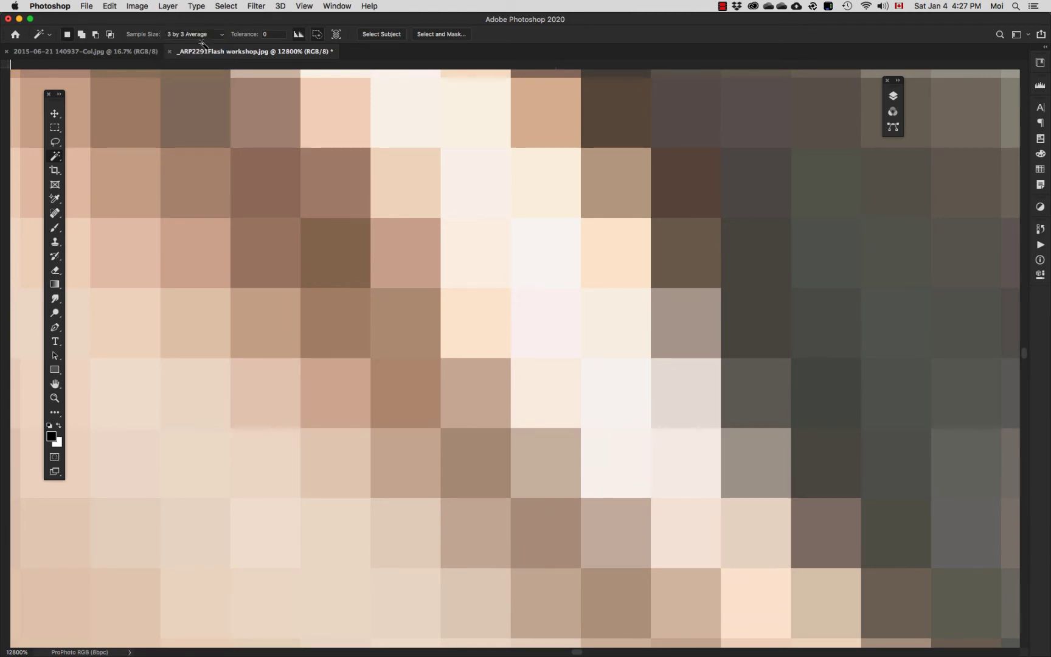
{"action": "left_click", "coordinate": [339, 257]}
{"action": "key", "text": "super+d"}
- Return the sample size to Point Sample, select the same dark brown pixel, and clear the selection
{"action": "left_click", "coordinate": [205, 35]}
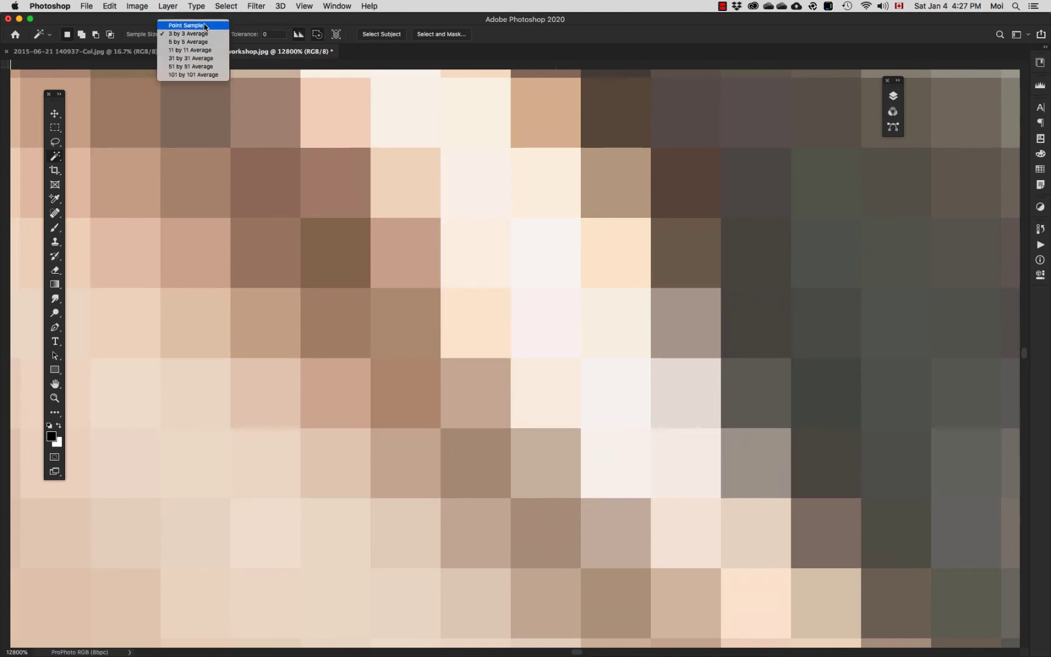
{"action": "left_click", "coordinate": [205, 25]}
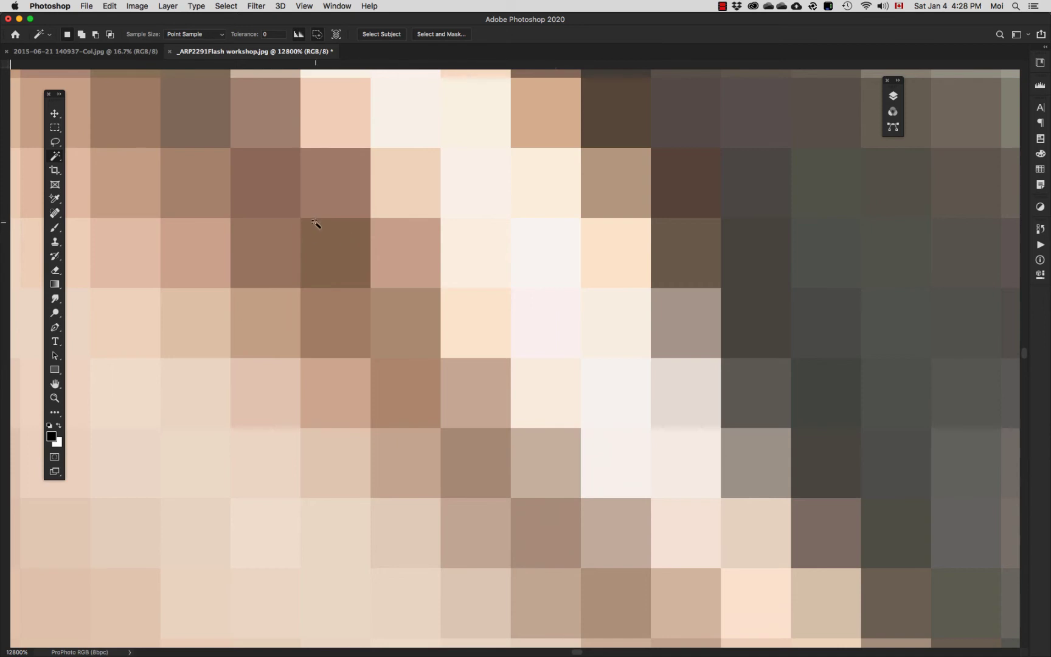
{"action": "left_click", "coordinate": [330, 245]}
{"action": "key", "text": "super+d"}
- Repeat the selection around the dark brown pixel using a 3 by 3 Average sample, and deselect it
{"action": "left_click", "coordinate": [222, 33]}
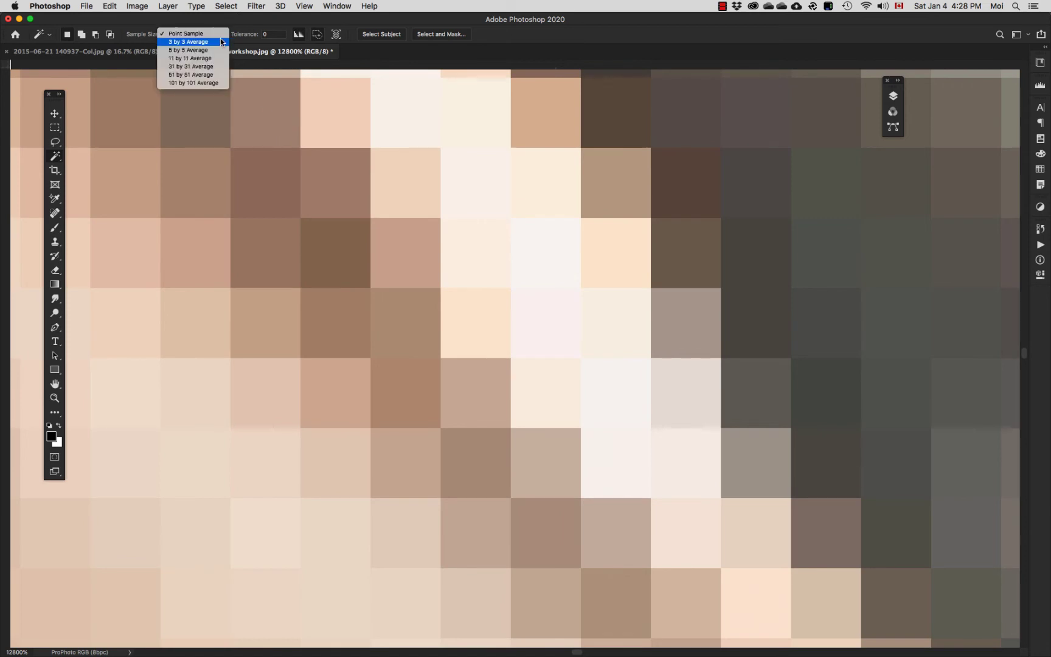
{"action": "left_click", "coordinate": [216, 42]}
{"action": "left_click", "coordinate": [335, 253]}
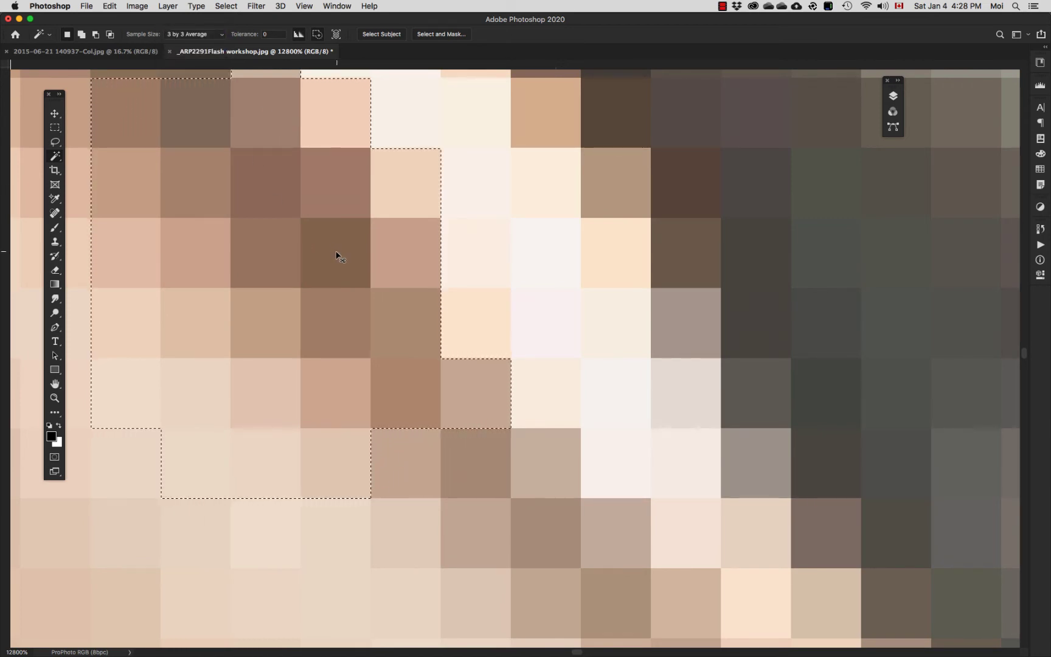
{"action": "key", "text": "super+d"}
- Sample the dark brown pixel with a 5 by 5 Average, inspect the selection's spread through the hair at 200%, and deselect
{"action": "left_click", "coordinate": [214, 38]}
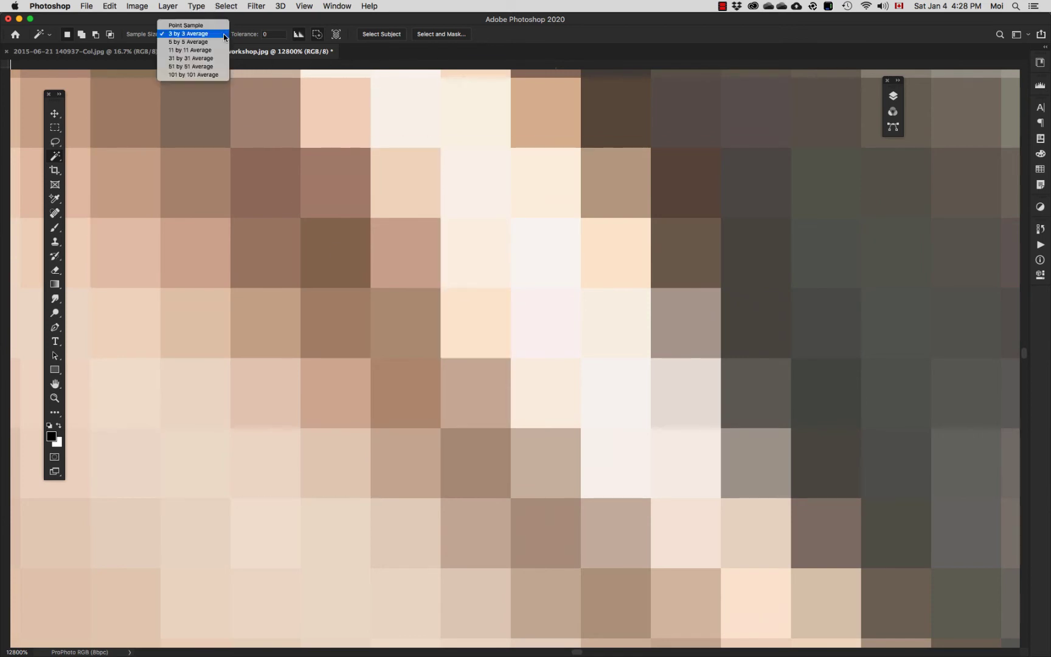
{"action": "left_click", "coordinate": [209, 42]}
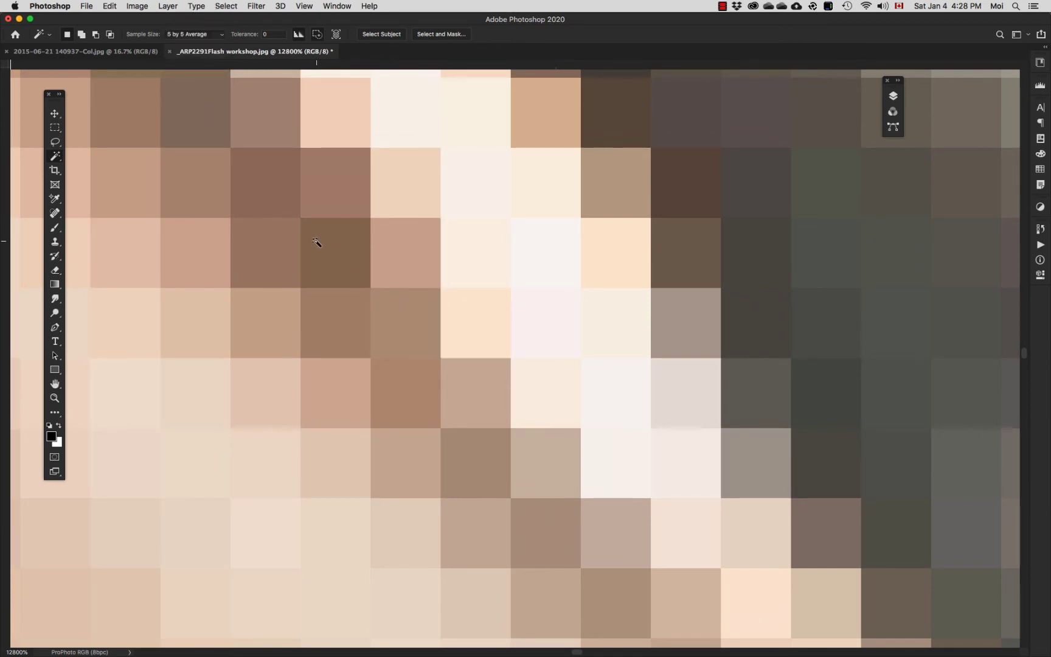
{"action": "left_click", "coordinate": [328, 251]}
{"action": "key", "text": "super+minus"}
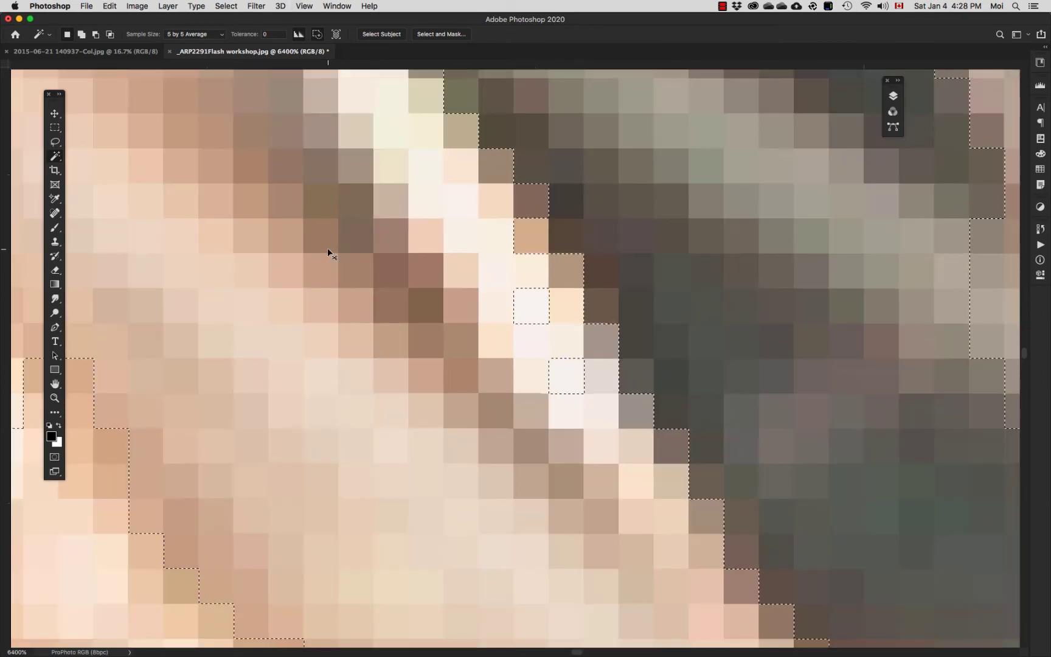
{"action": "key", "text": "super+minus"}
{"action": "key", "text": "super+minus"}
{"action": "key", "text": "super+minus"}
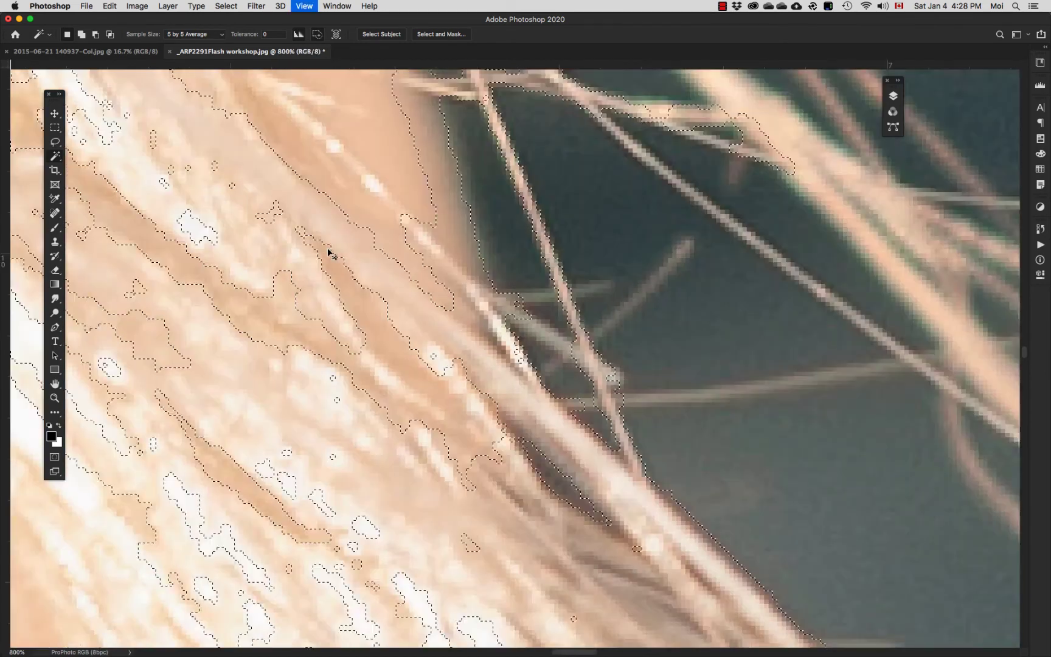
{"action": "key", "text": "super+minus"}
{"action": "key", "text": "super+minus"}
{"action": "key", "text": "super+minus"}
{"action": "key", "text": "super+minus"}
{"action": "key", "text": "super+minus"}
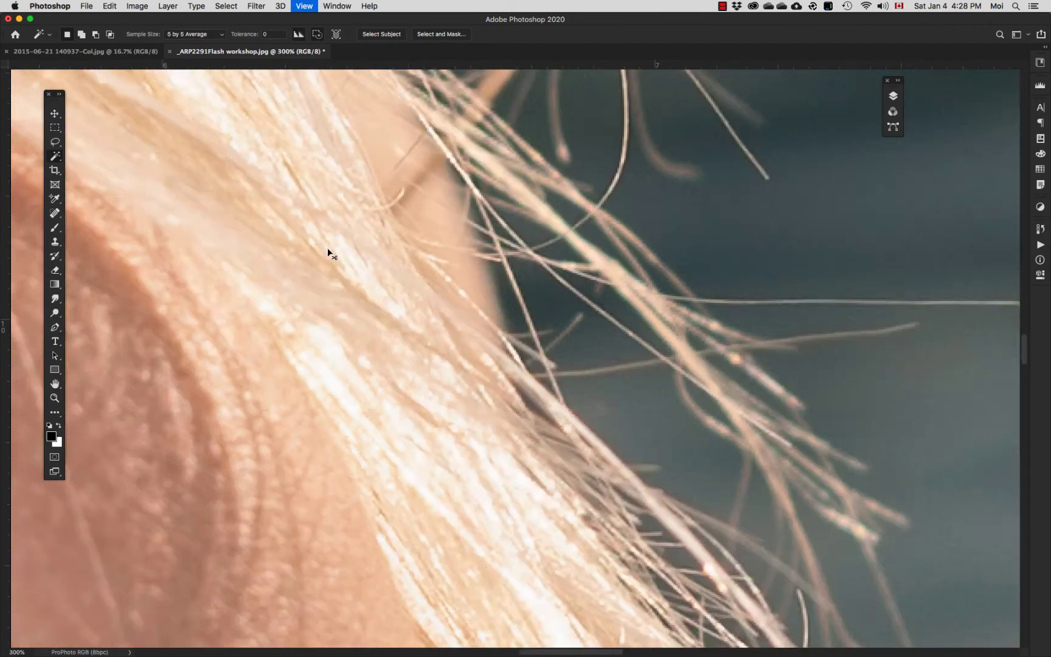
{"action": "key", "text": "super+minus"}
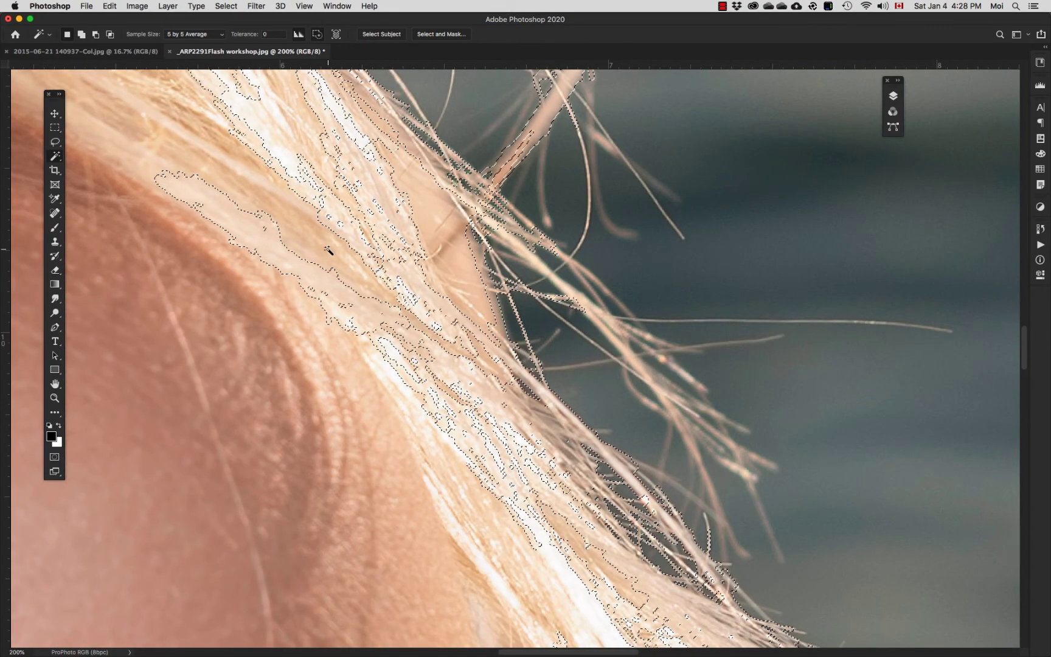
{"action": "key", "text": "super+d"}
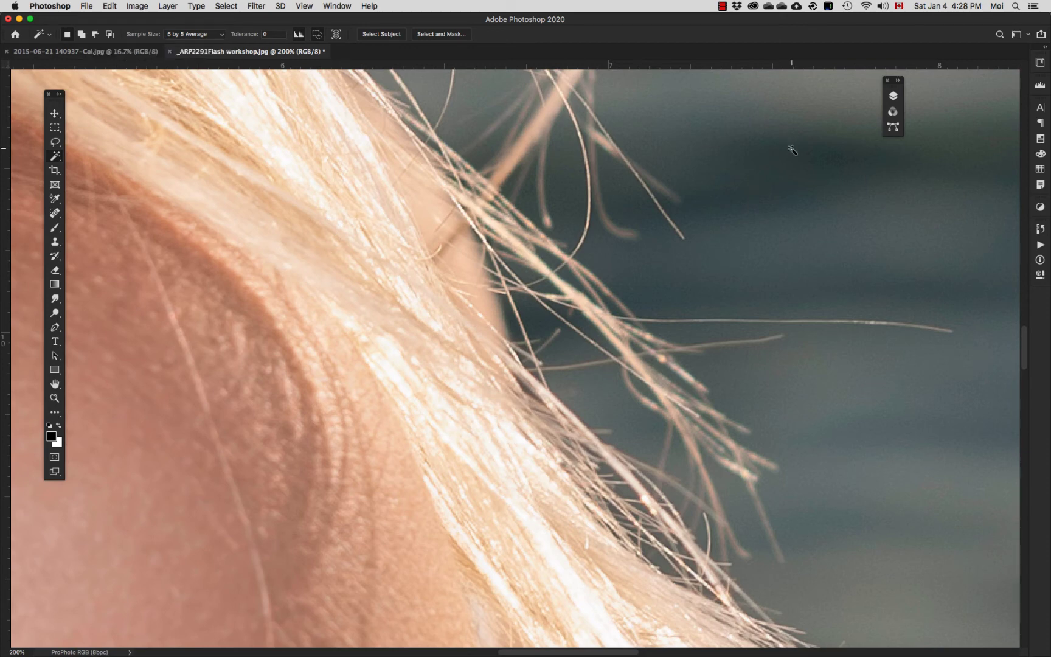
- On the whole portrait, set tolerance to 20 with Add to Selection and select the water to the right of the woman
{"action": "key", "text": "super+0"}
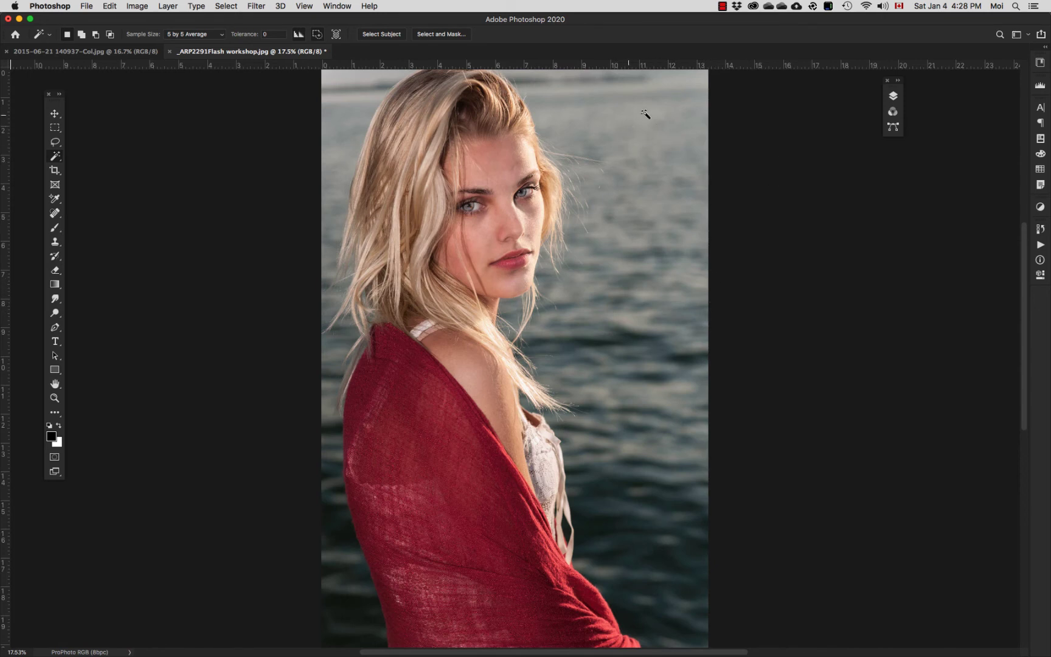
{"action": "left_click", "coordinate": [662, 146]}
{"action": "left_click", "coordinate": [670, 190]}
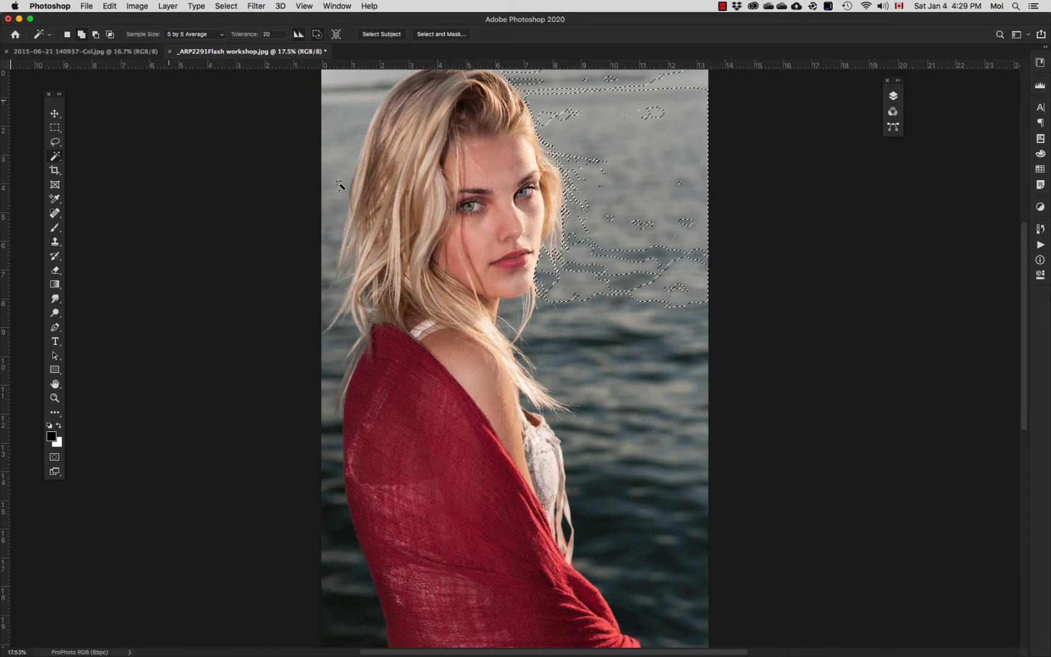
{"action": "left_click", "coordinate": [648, 318]}
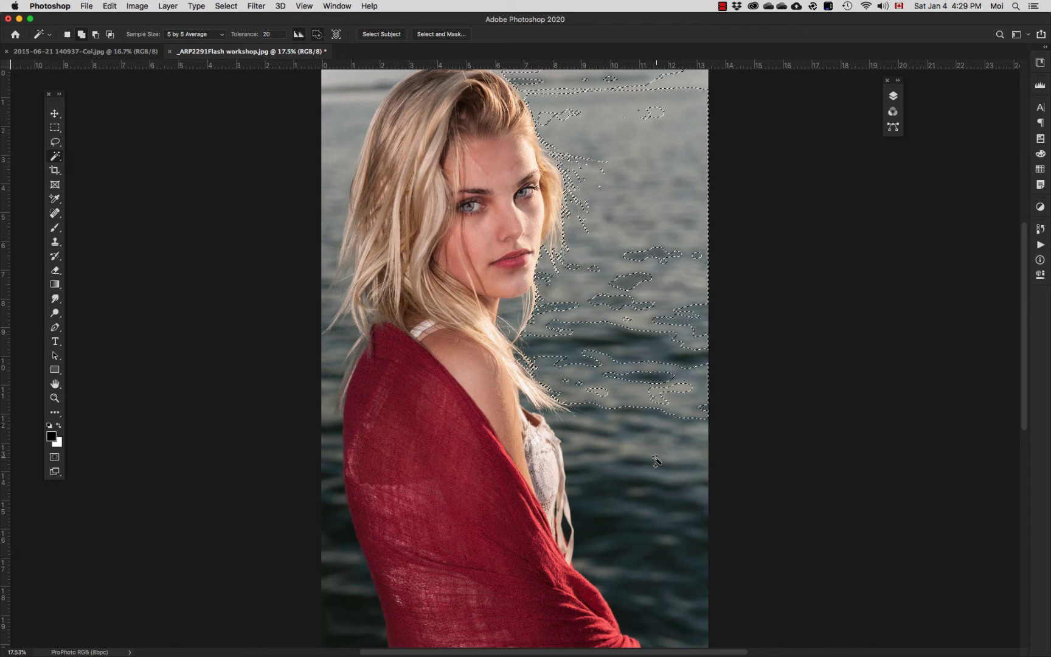
{"action": "left_click", "coordinate": [654, 387]}
{"action": "left_click", "coordinate": [665, 539]}
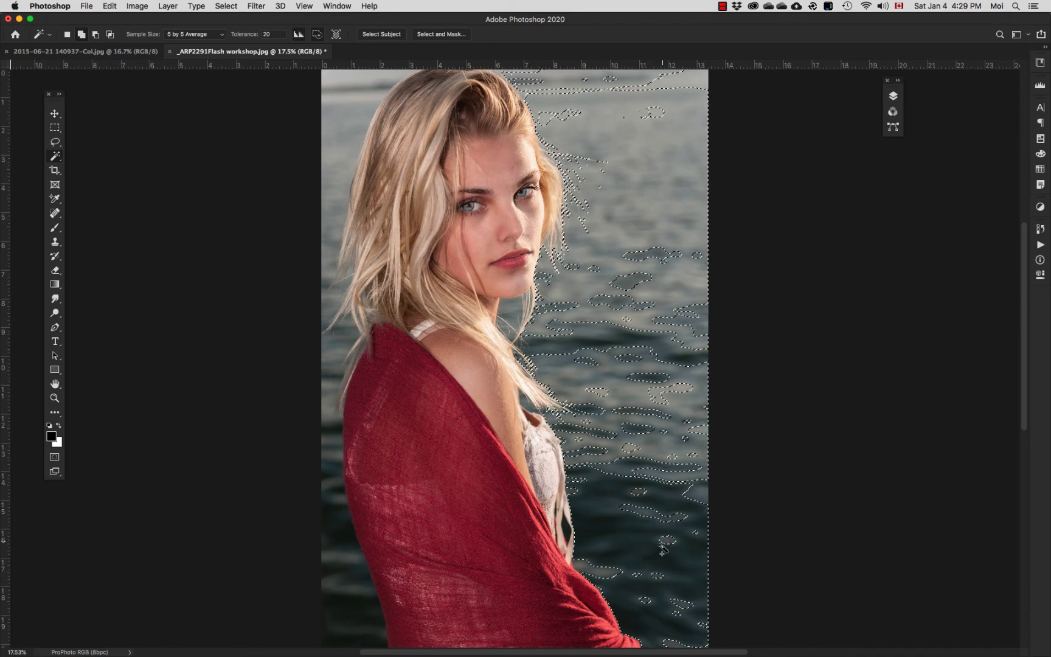
- Add leftover patches in the lower and middle water to the Magic Wand selection, and deselect everything
{"action": "left_click", "coordinate": [679, 519]}
{"action": "left_click", "coordinate": [669, 541]}
{"action": "left_click", "coordinate": [598, 572]}
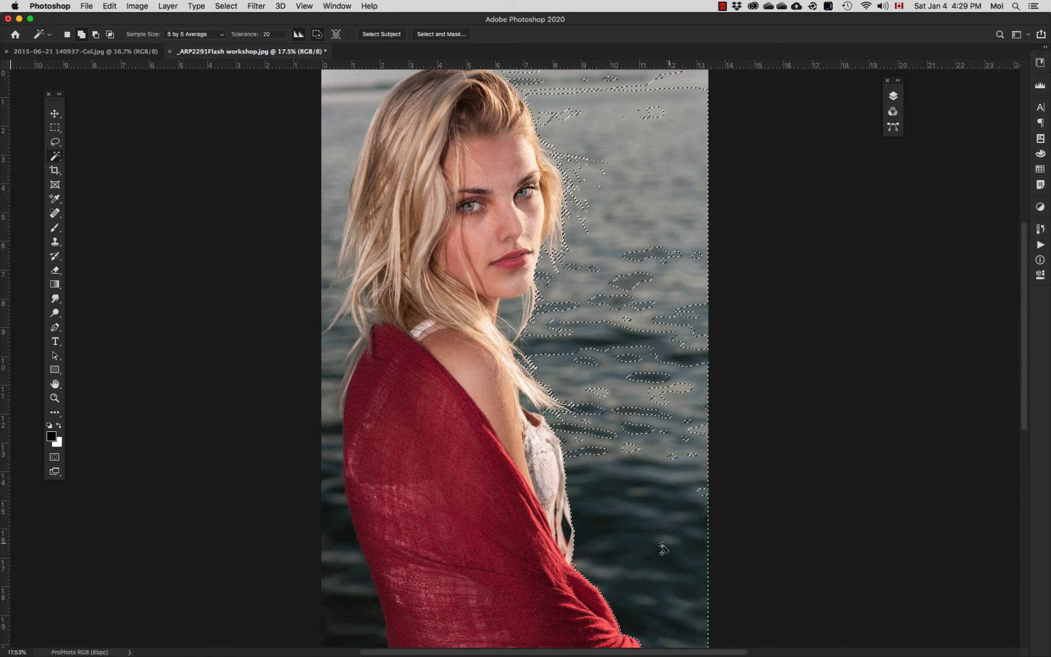
{"action": "left_click", "coordinate": [703, 494]}
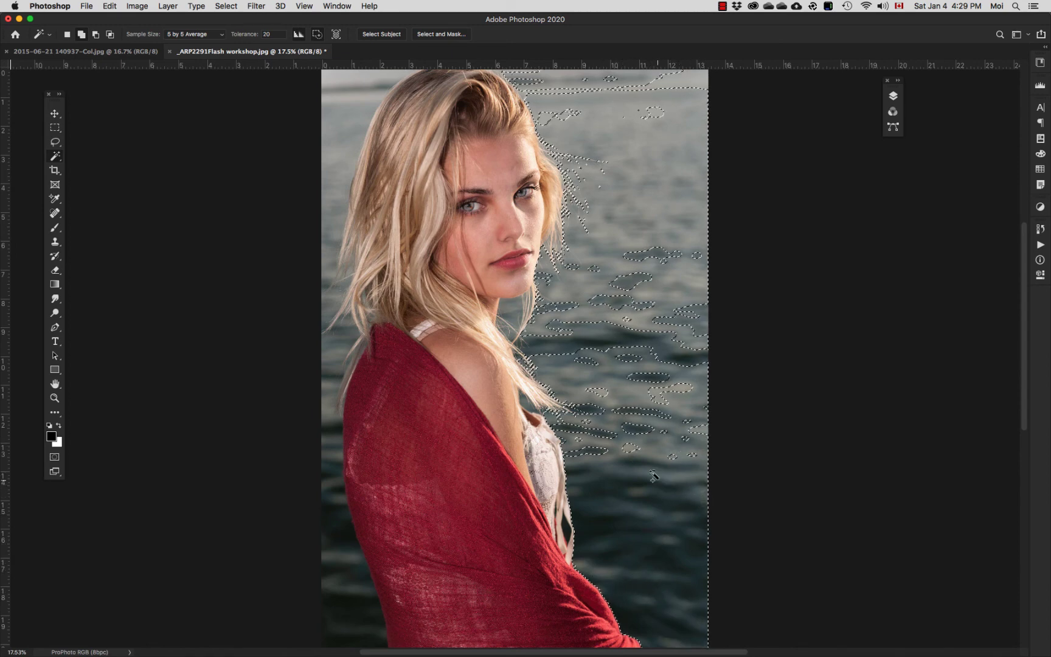
{"action": "left_click", "coordinate": [641, 427]}
{"action": "left_click", "coordinate": [605, 435]}
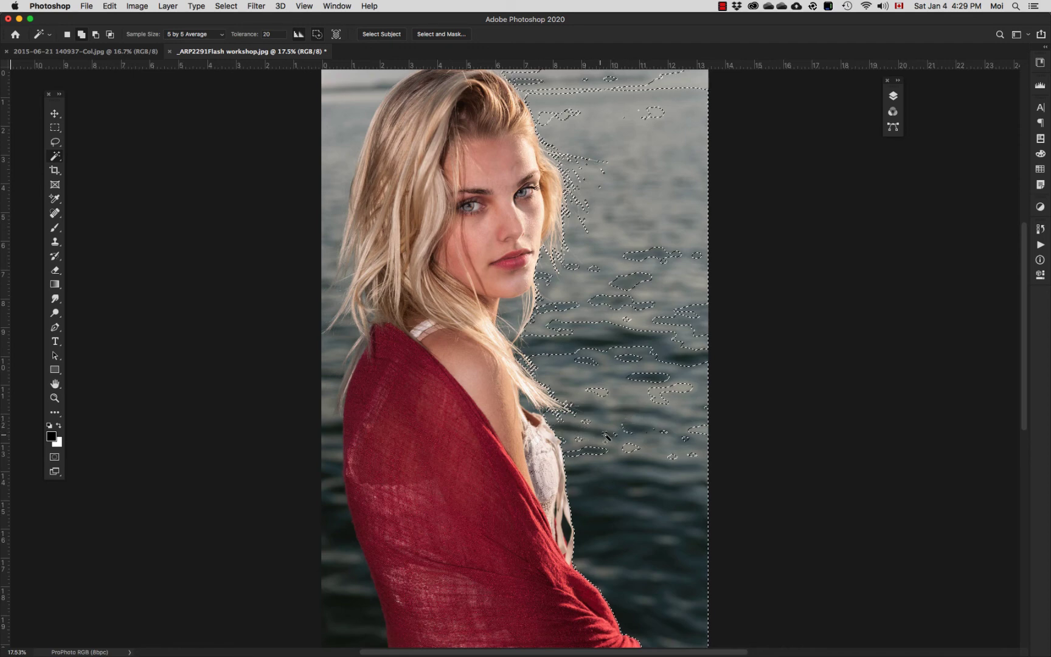
{"action": "left_click", "coordinate": [603, 453]}
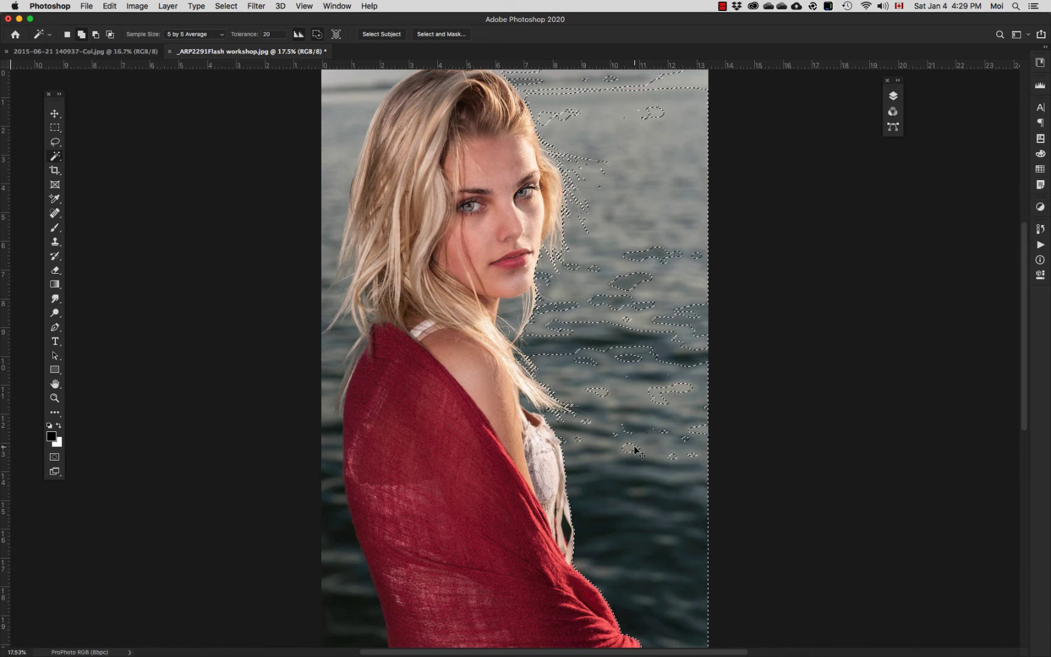
{"action": "key", "text": "ctrl+d"}
- Set the sample size to 11 by 11 Average, select the water from beside the face down to the bottom, and deselect
{"action": "left_click", "coordinate": [207, 35]}
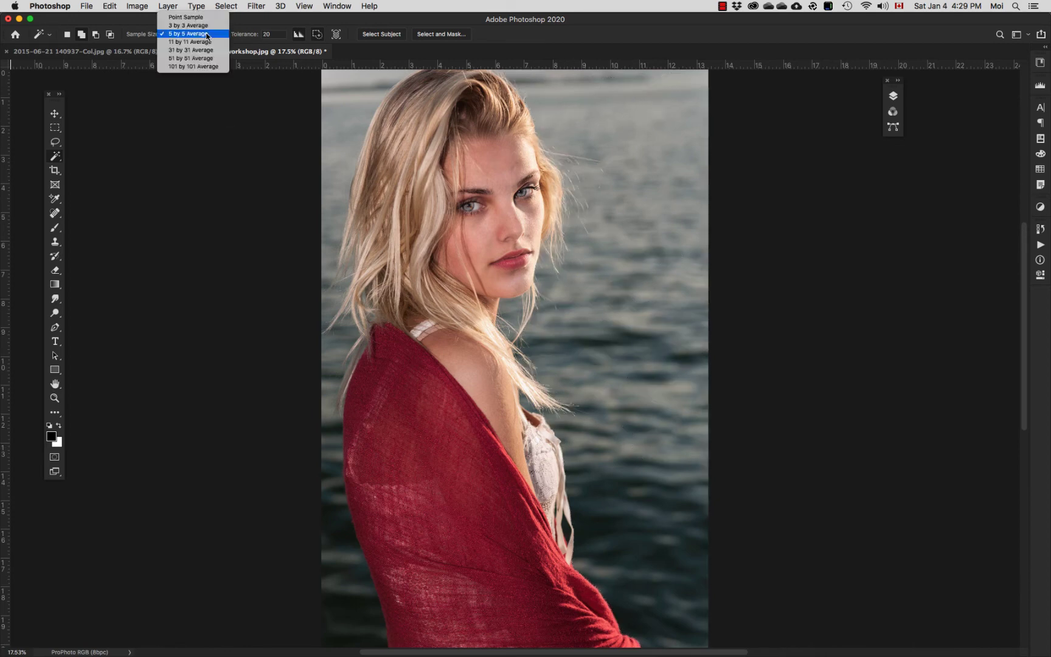
{"action": "left_click", "coordinate": [204, 41]}
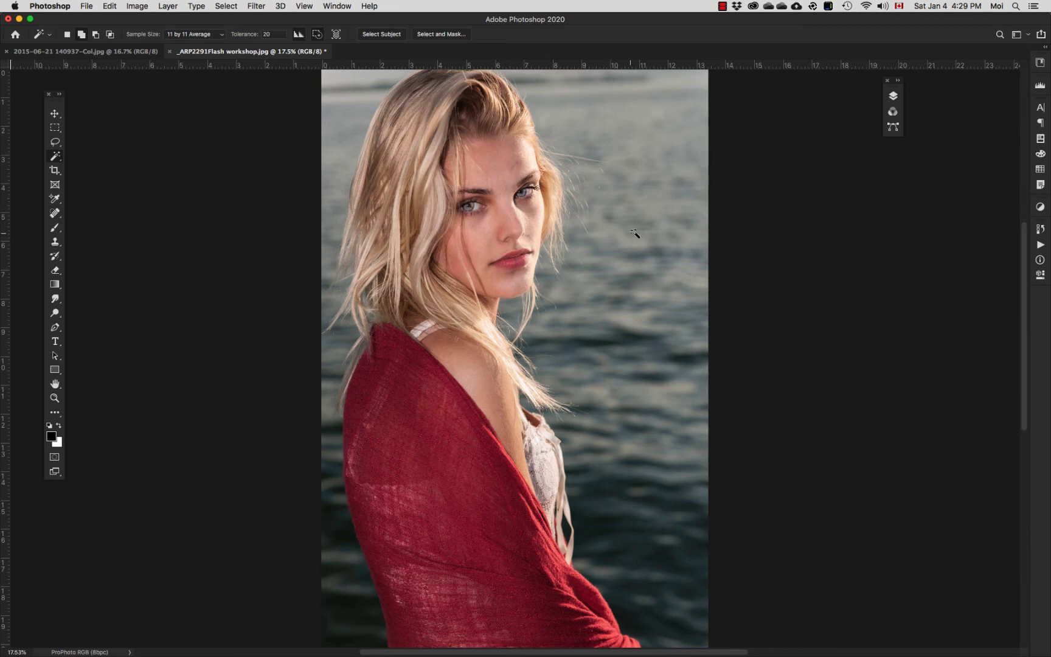
{"action": "left_click", "coordinate": [638, 249]}
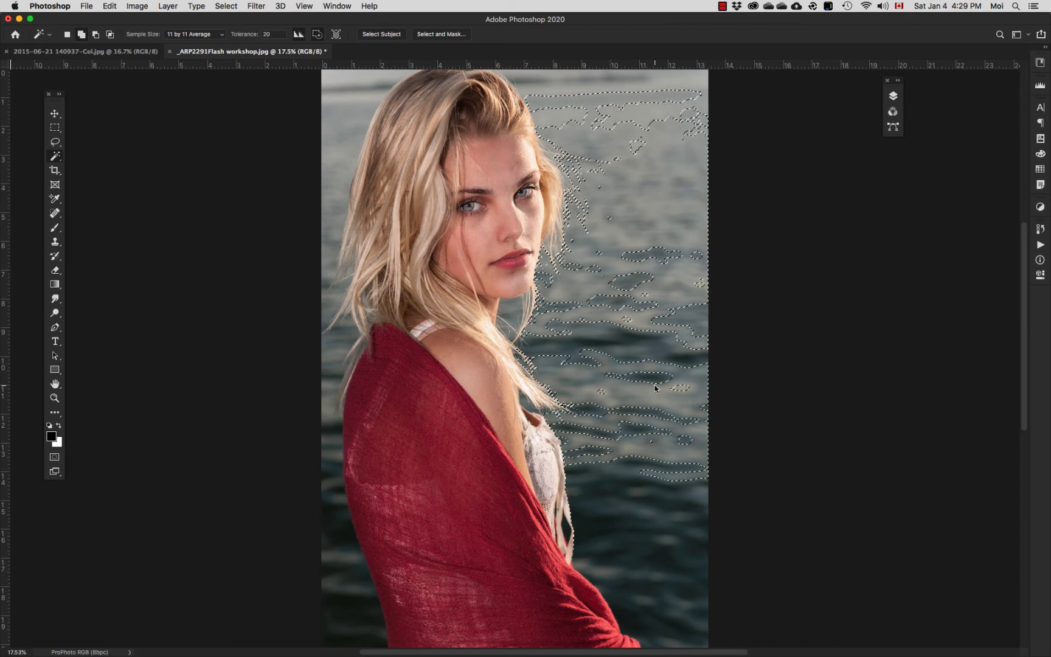
{"action": "left_click", "coordinate": [649, 352], "text": "shift"}
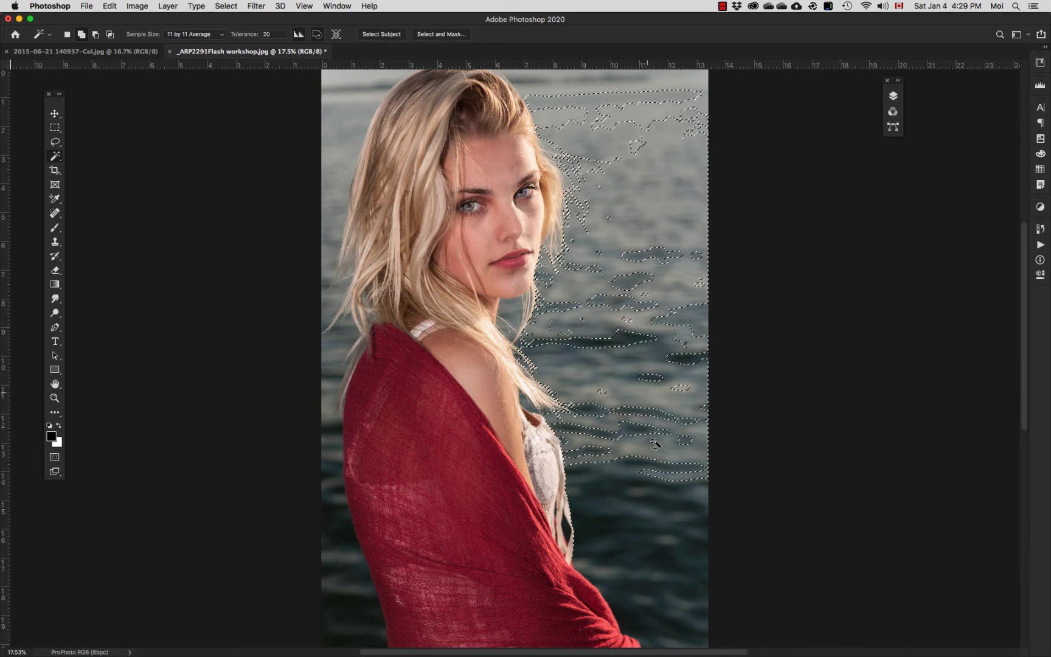
{"action": "left_click", "coordinate": [644, 472], "text": "shift"}
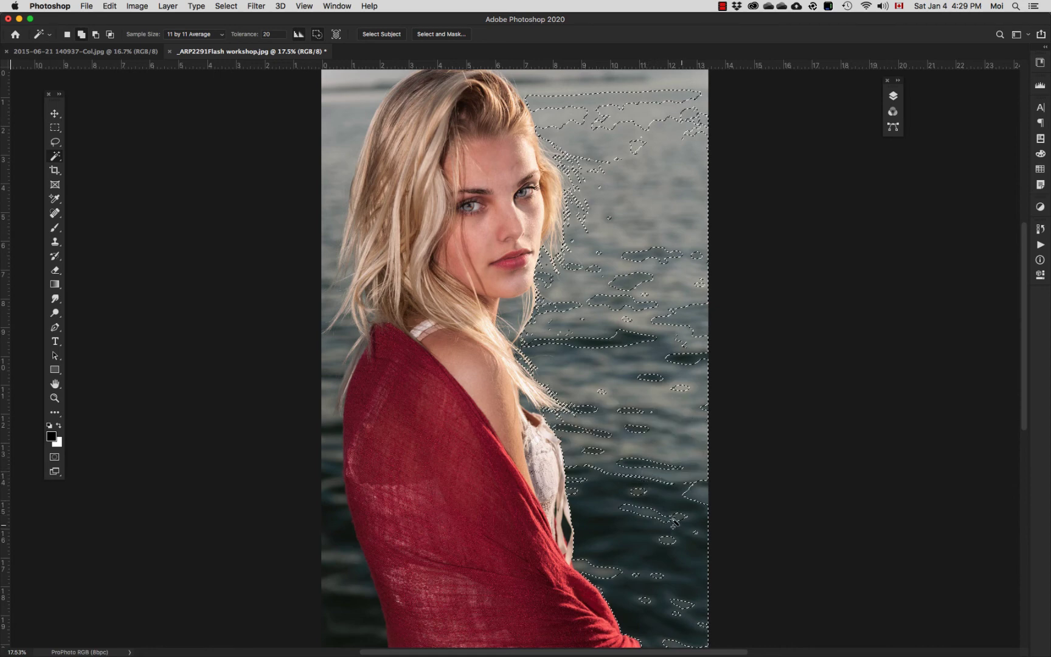
{"action": "left_click", "coordinate": [675, 522], "text": "shift"}
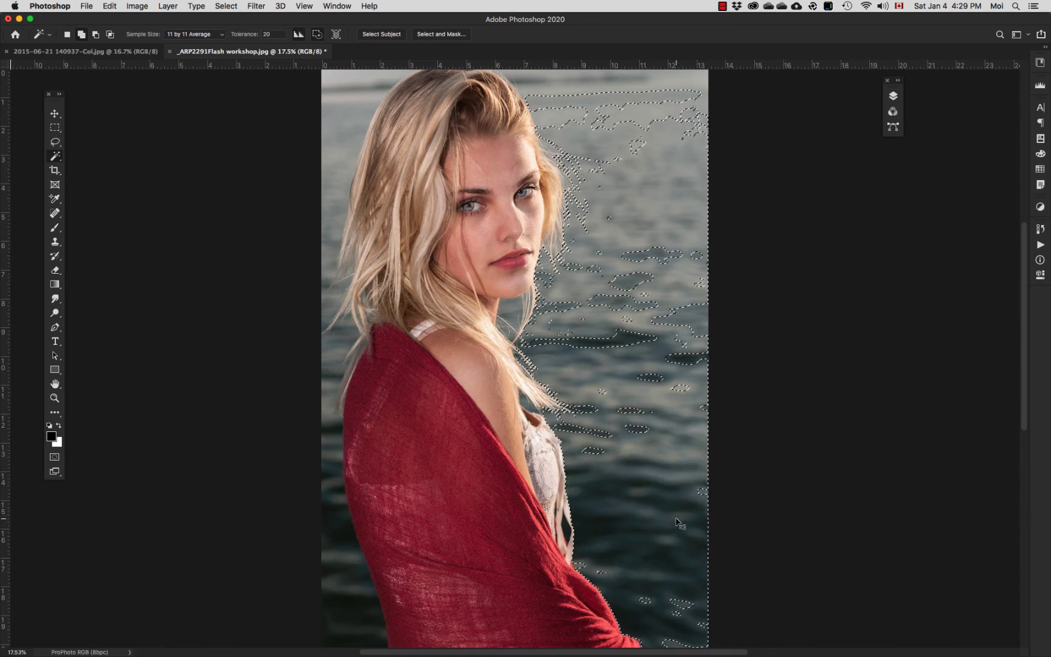
{"action": "key", "text": "super+d"}
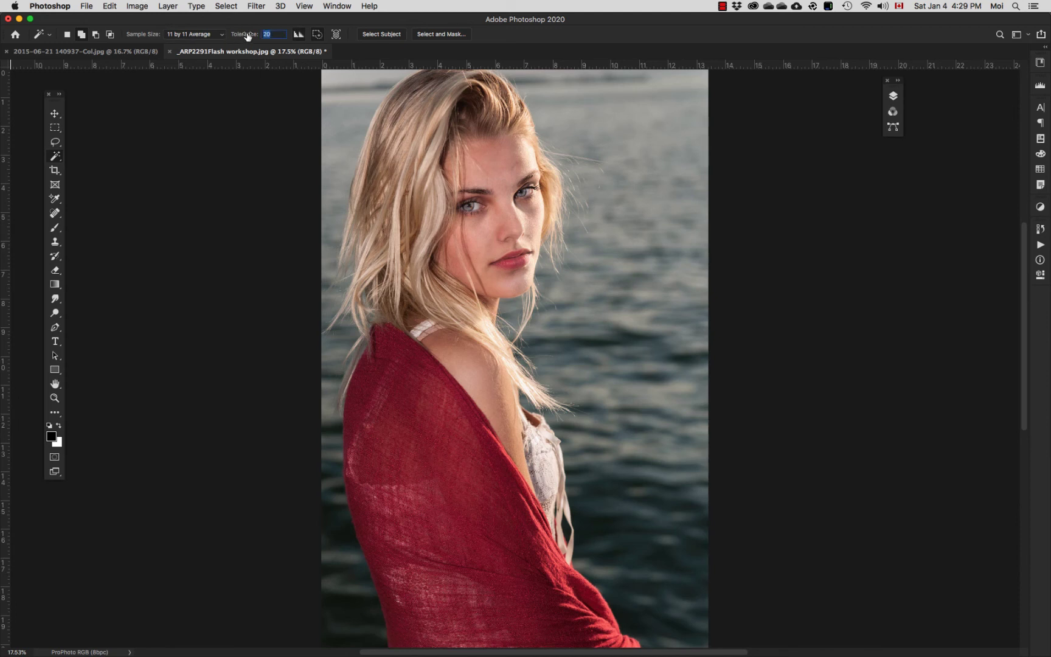
- Raise the Magic Wand tolerance to 30 and build up a selection of the water to the right of the woman
{"action": "type", "text": "30"}
{"action": "left_click", "coordinate": [680, 142]}
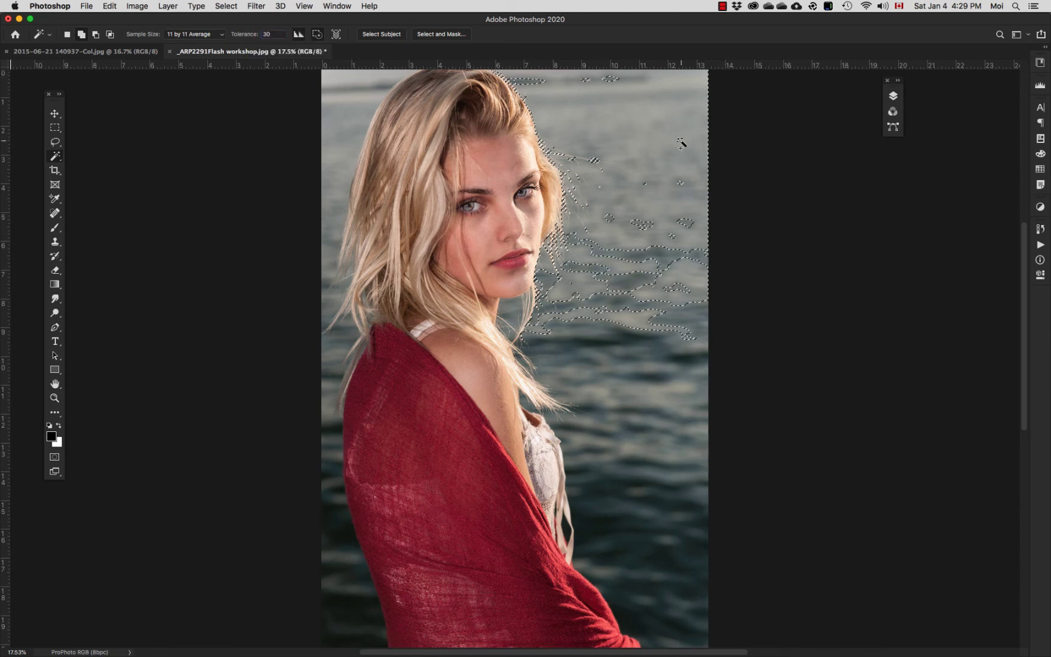
{"action": "left_click", "coordinate": [625, 351]}
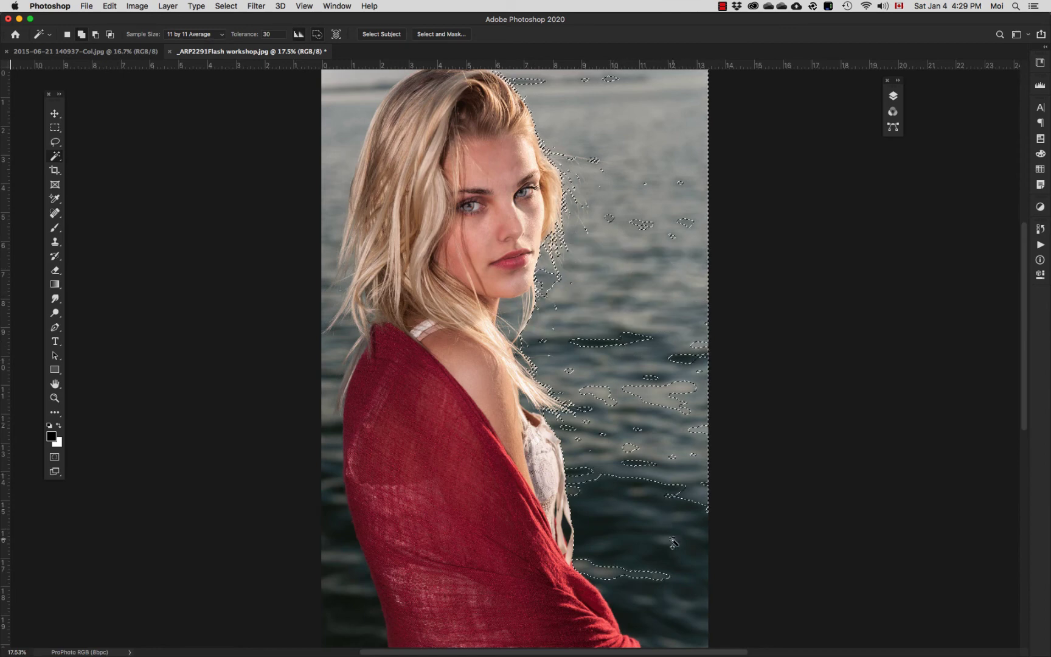
{"action": "left_click", "coordinate": [663, 580]}
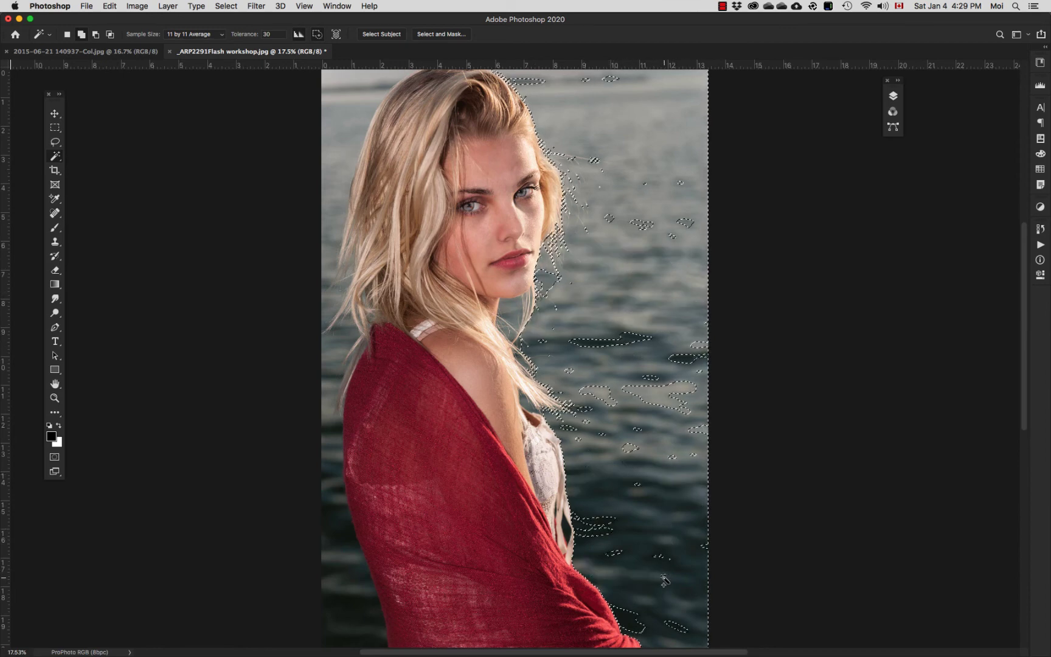
{"action": "left_click", "coordinate": [636, 623]}
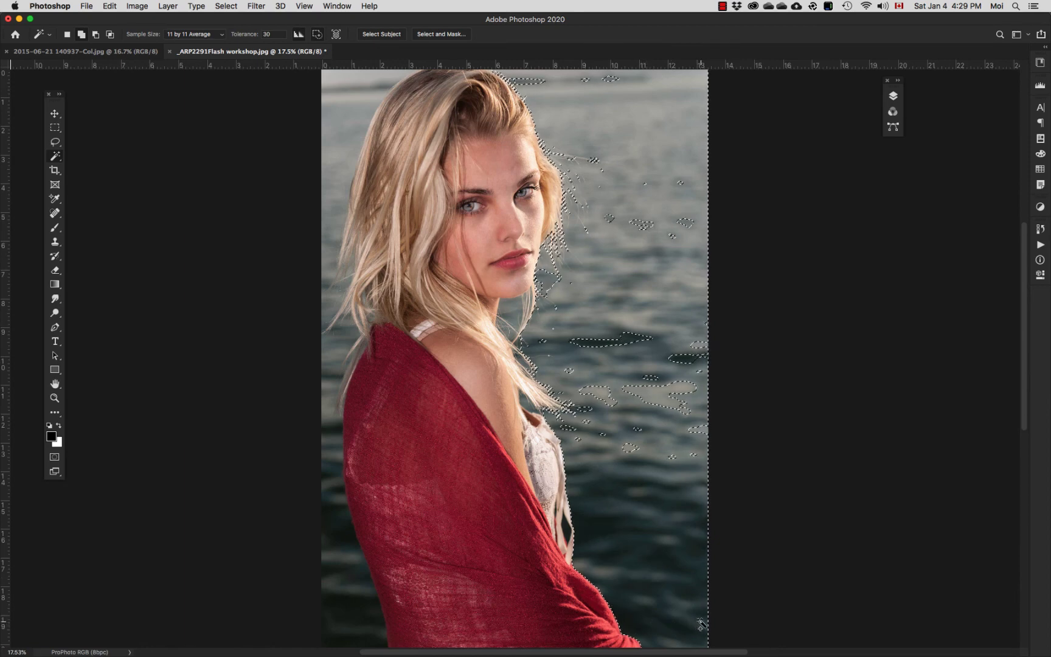
- Add the leftover patches in the water beside the woman's chest to the Magic Wand selection
{"action": "left_click", "coordinate": [652, 398]}
{"action": "left_click", "coordinate": [627, 448]}
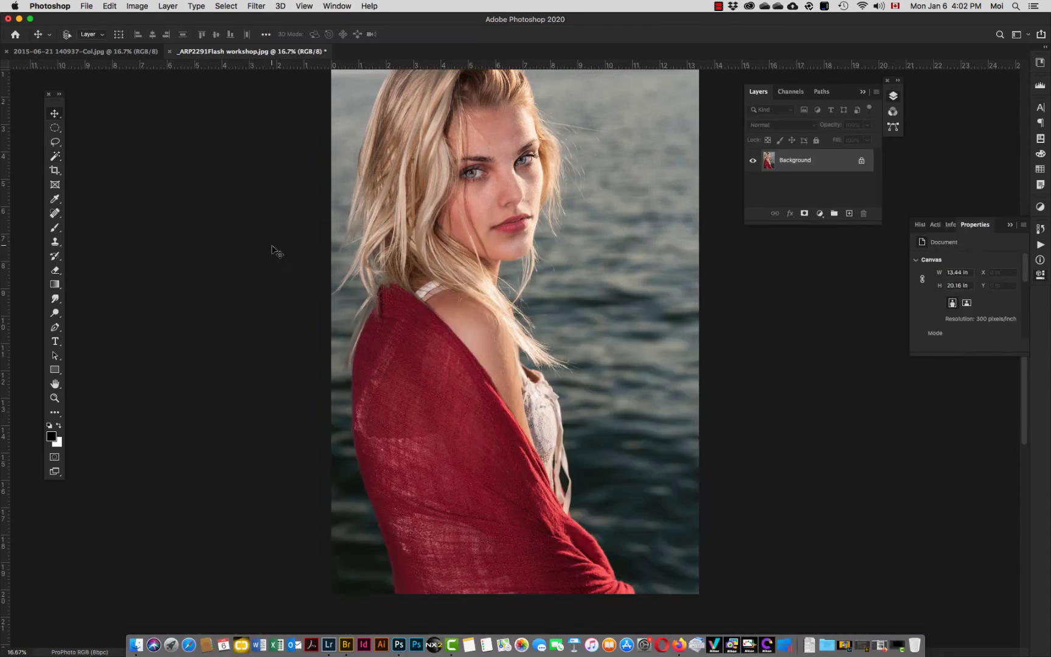
{"action": "left_click", "coordinate": [55, 143]}
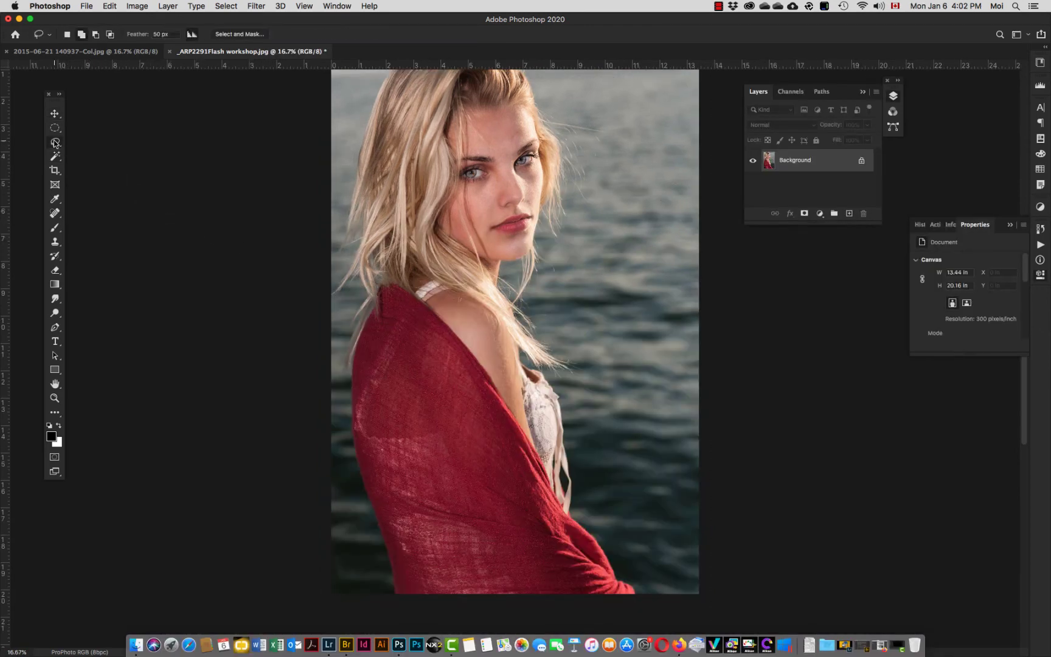
{"action": "left_click", "coordinate": [55, 143]}
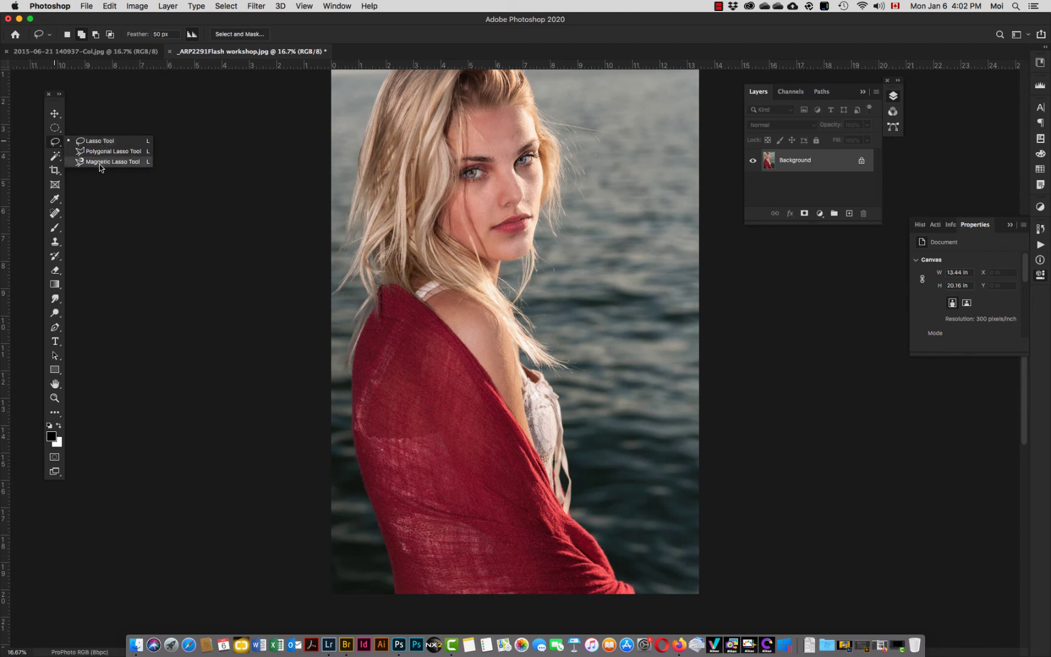
{"action": "left_click", "coordinate": [54, 129]}
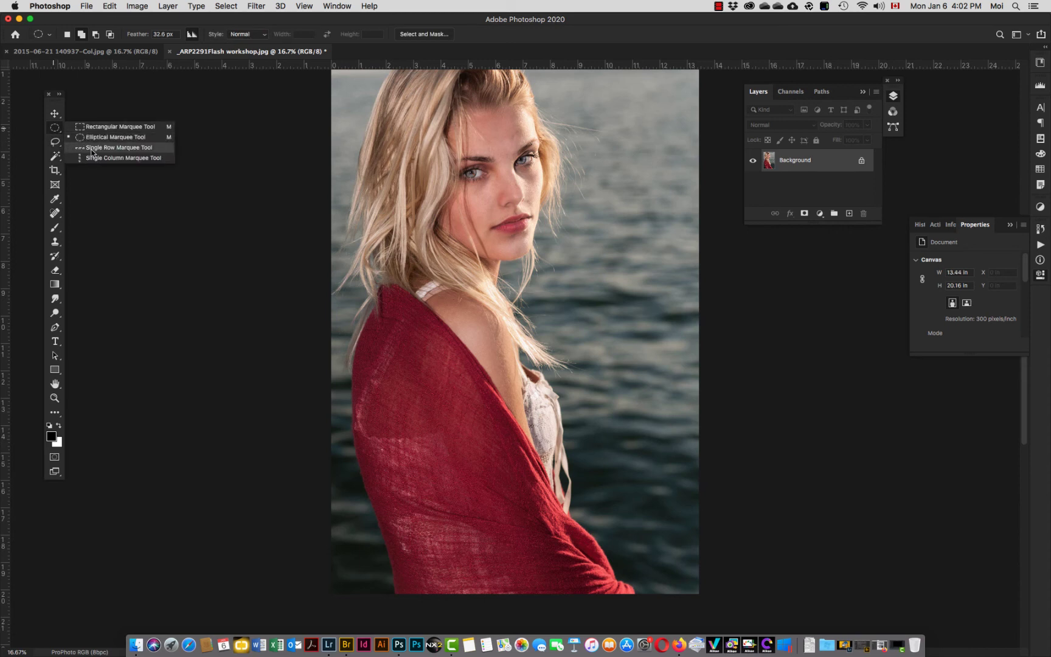
{"action": "left_click", "coordinate": [54, 156]}
{"action": "left_click", "coordinate": [54, 156]}
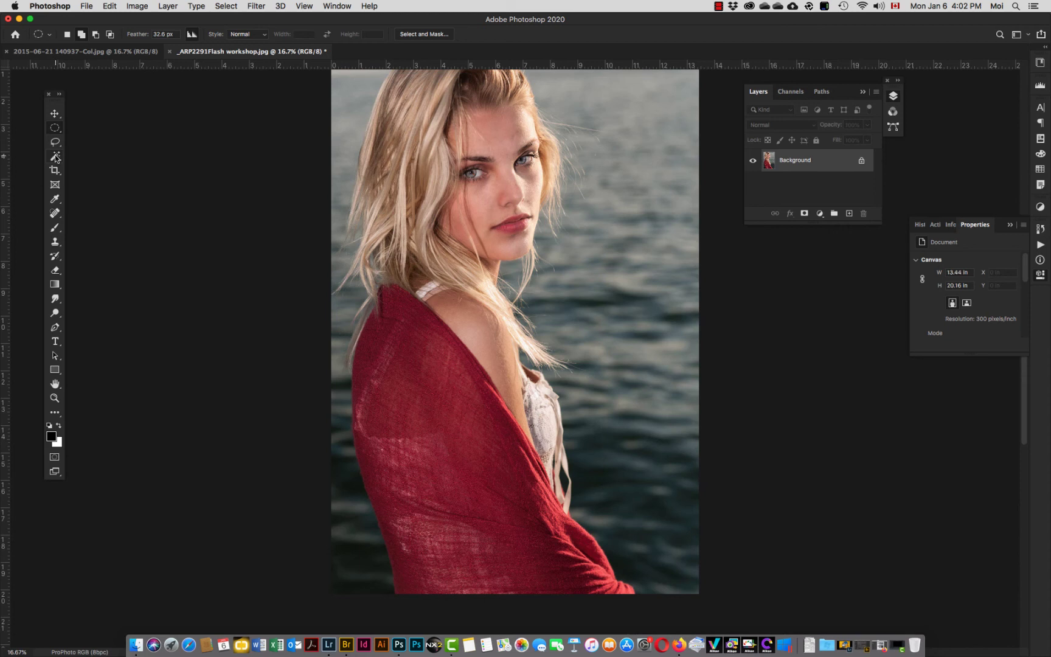
- With the Magic Wand active, run Select Subject on the woman and invert the selection to the background
{"action": "left_click", "coordinate": [55, 157]}
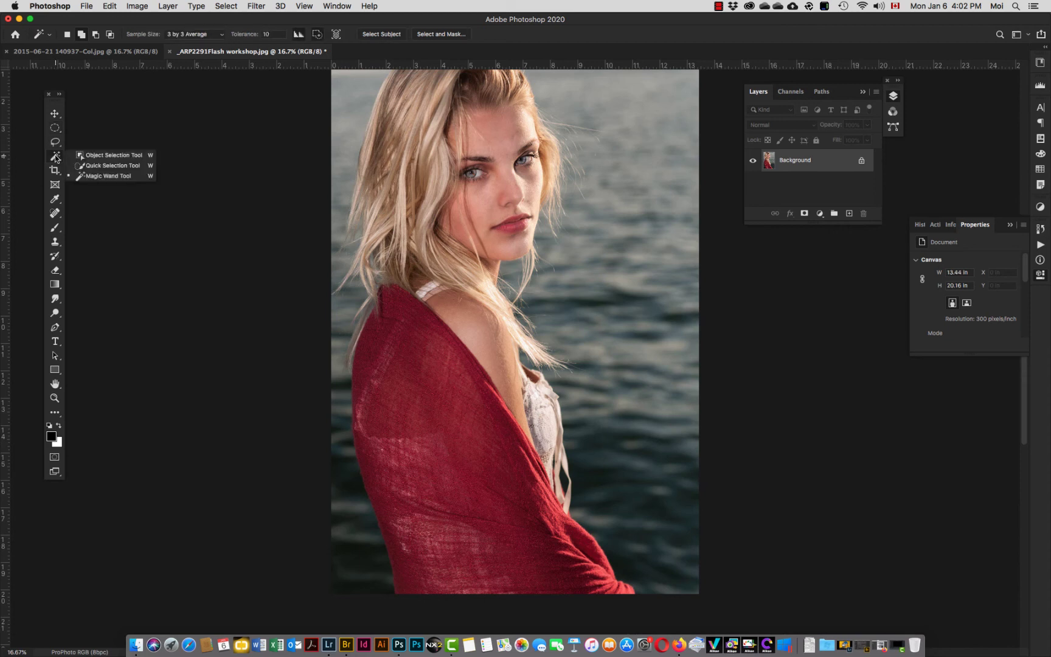
{"action": "left_click", "coordinate": [98, 175]}
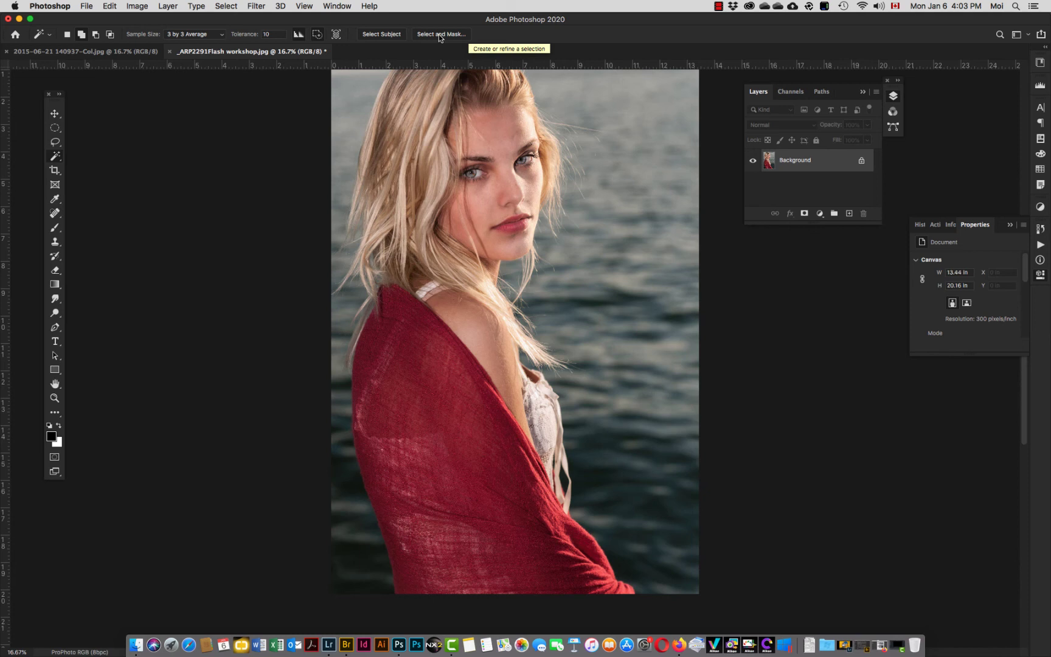
{"action": "left_click", "coordinate": [367, 35]}
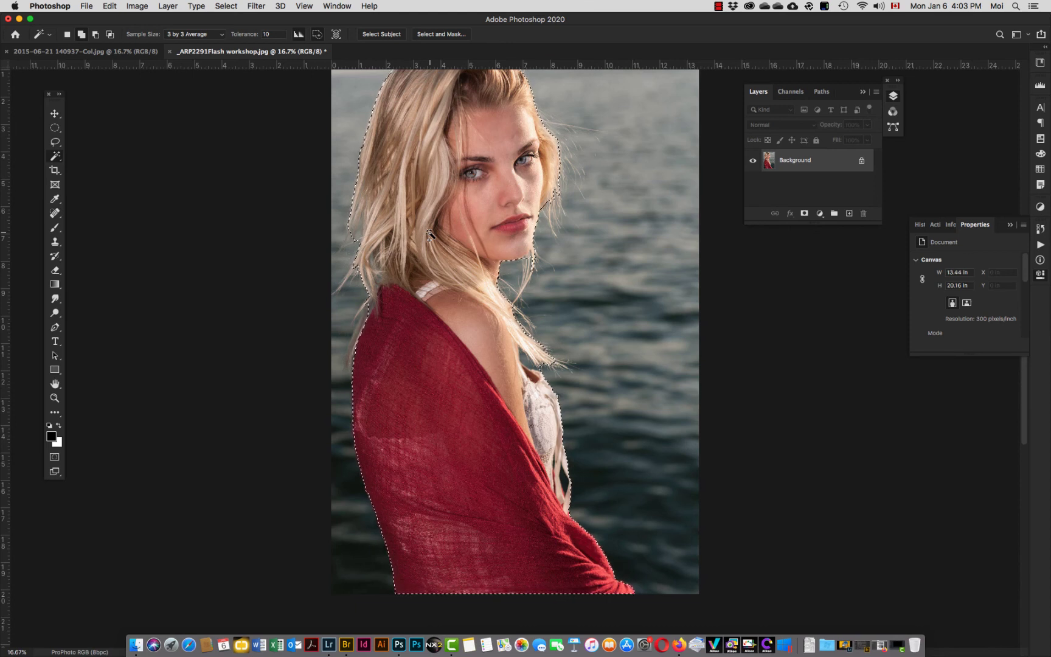
{"action": "left_click", "coordinate": [231, 6]}
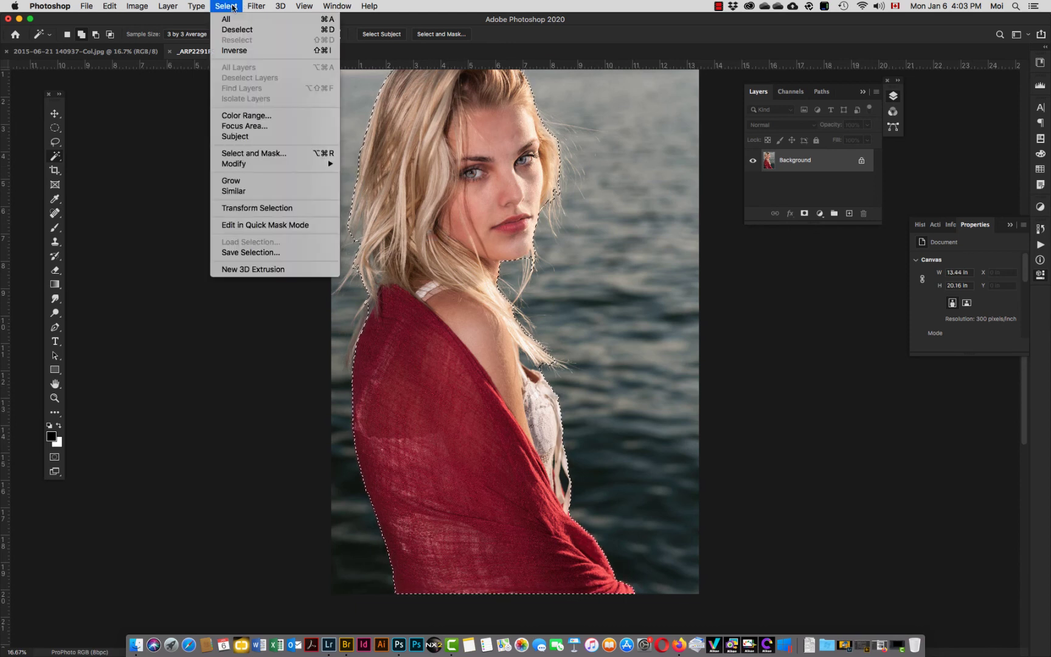
{"action": "left_click", "coordinate": [241, 51]}
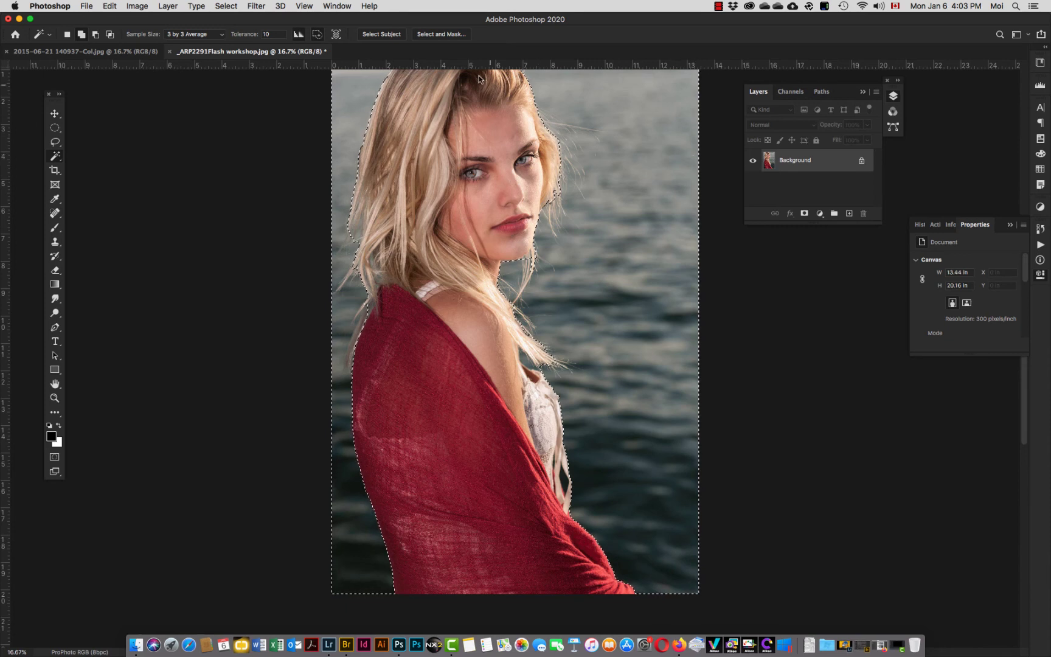
- Expand the background selection with Similar, check it in Quick Mask, and deselect
{"action": "left_click", "coordinate": [226, 6]}
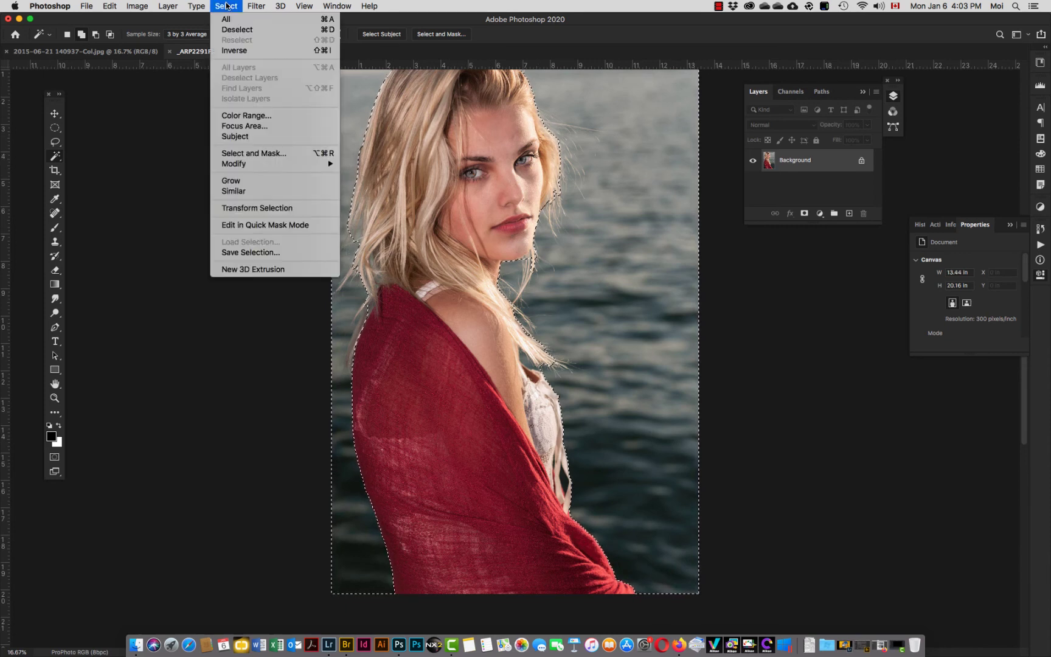
{"action": "left_click", "coordinate": [231, 191]}
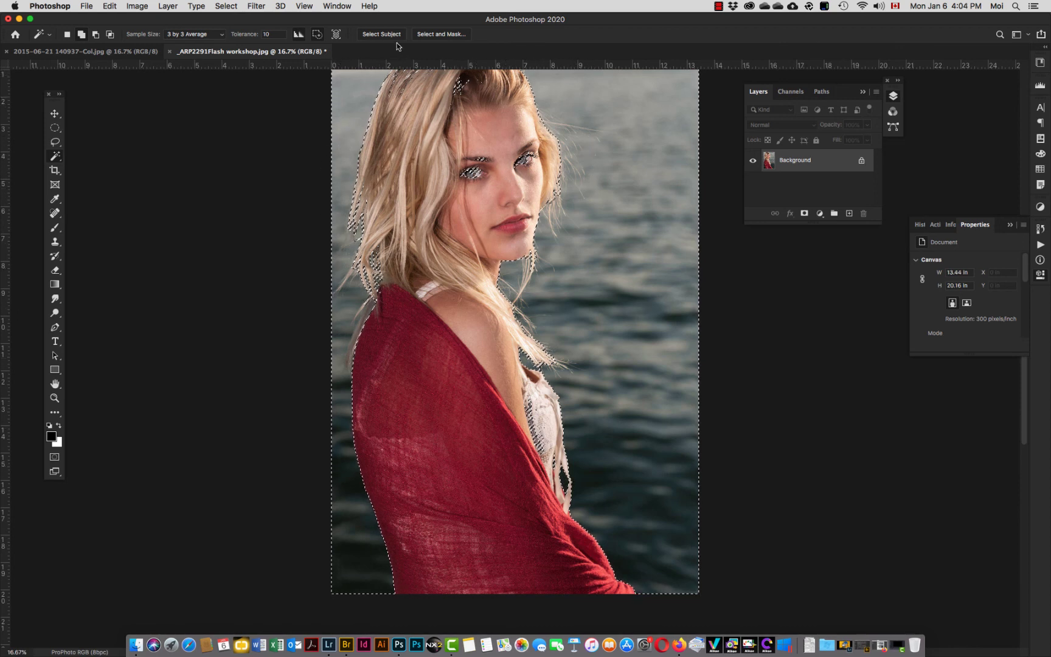
{"action": "key", "text": "q"}
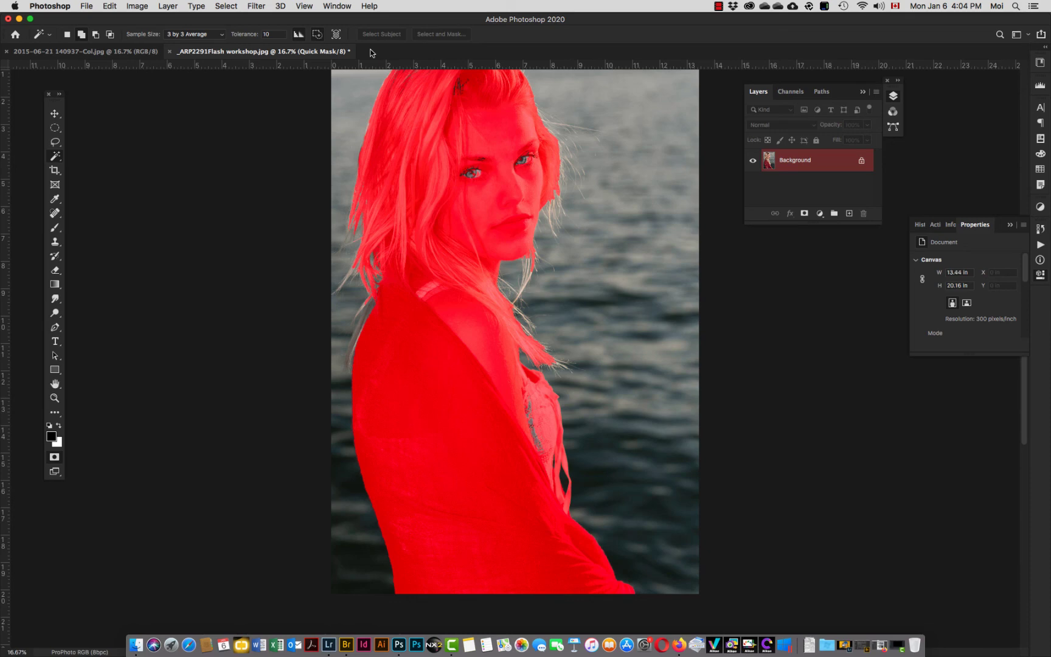
{"action": "key", "text": "q"}
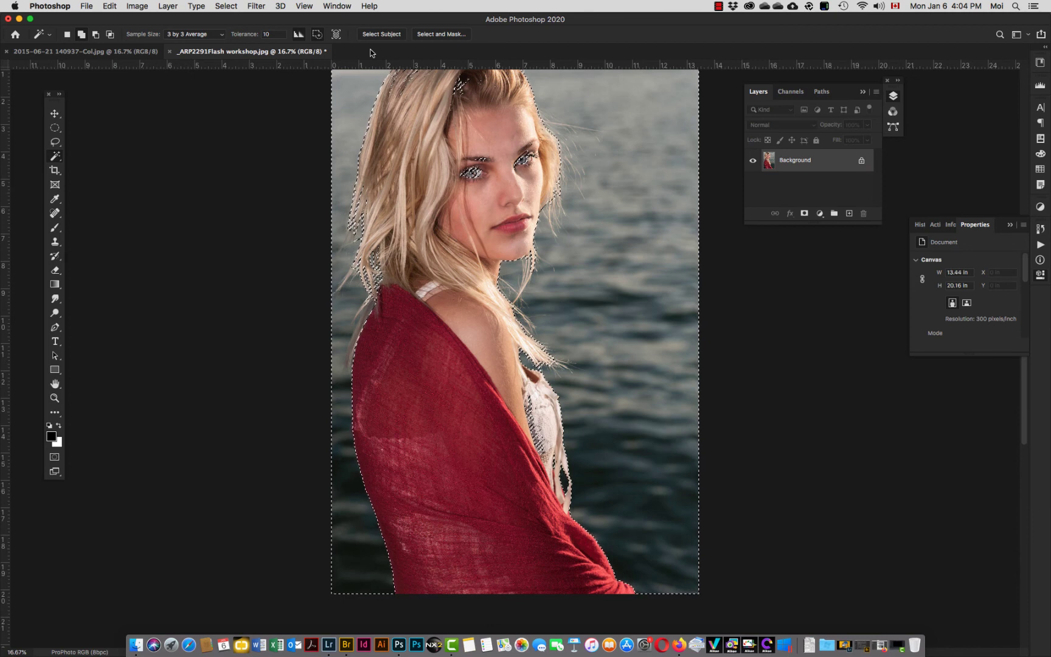
{"action": "key", "text": "super+d"}
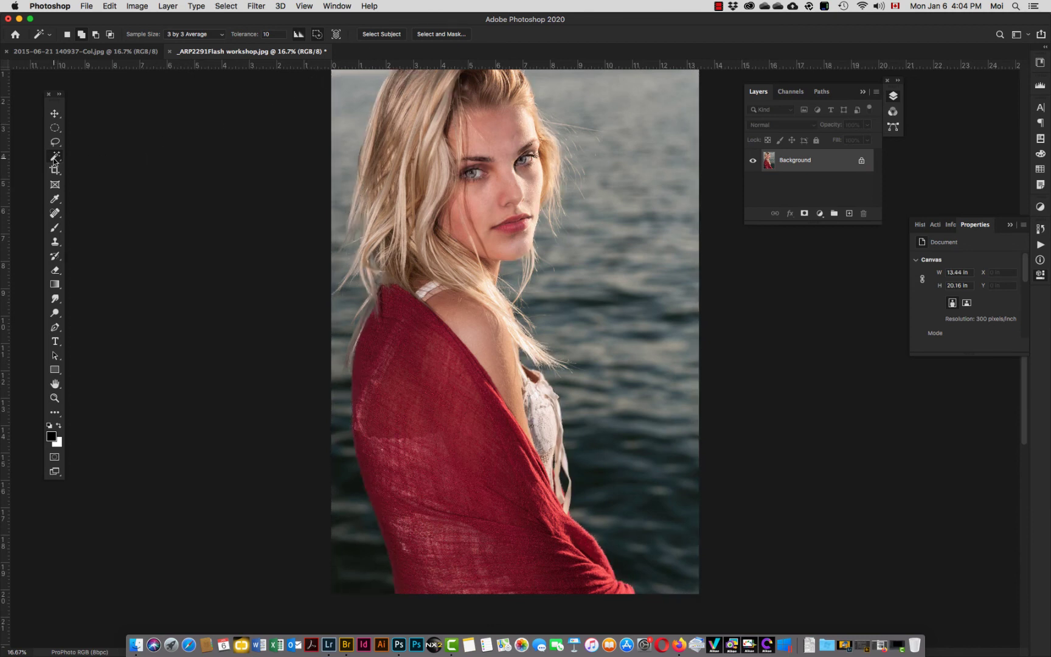
- Switch to the Quick Selection tool in New Selection mode, select the subject, and invert the selection
{"action": "left_click_drag", "start_coordinate": [53, 159], "coordinate": [94, 166]}
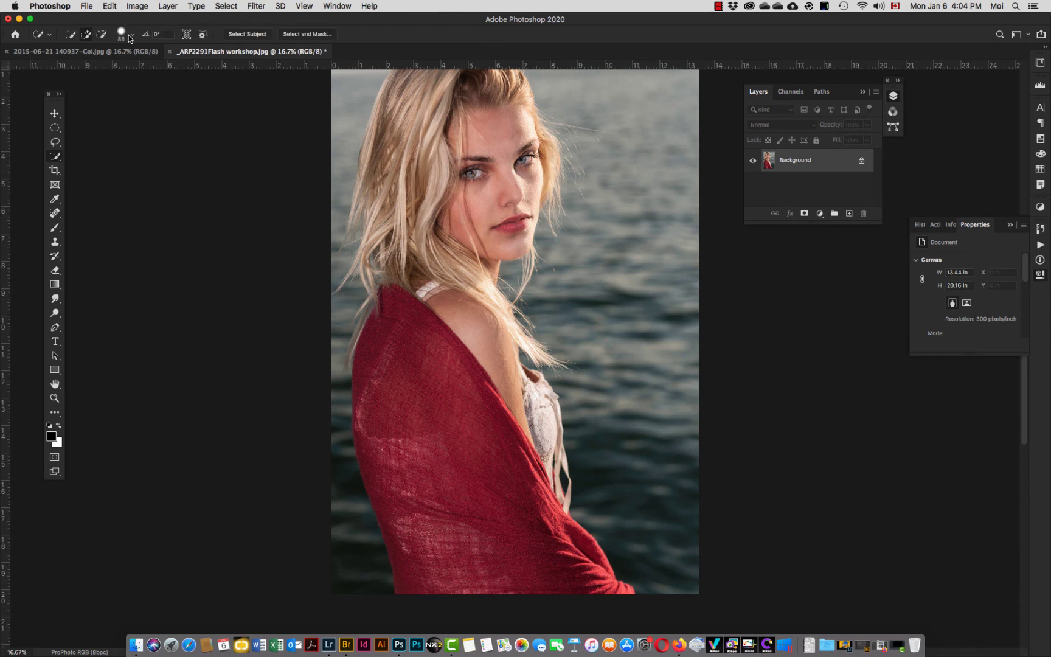
{"action": "left_click", "coordinate": [70, 36]}
{"action": "left_click", "coordinate": [252, 34]}
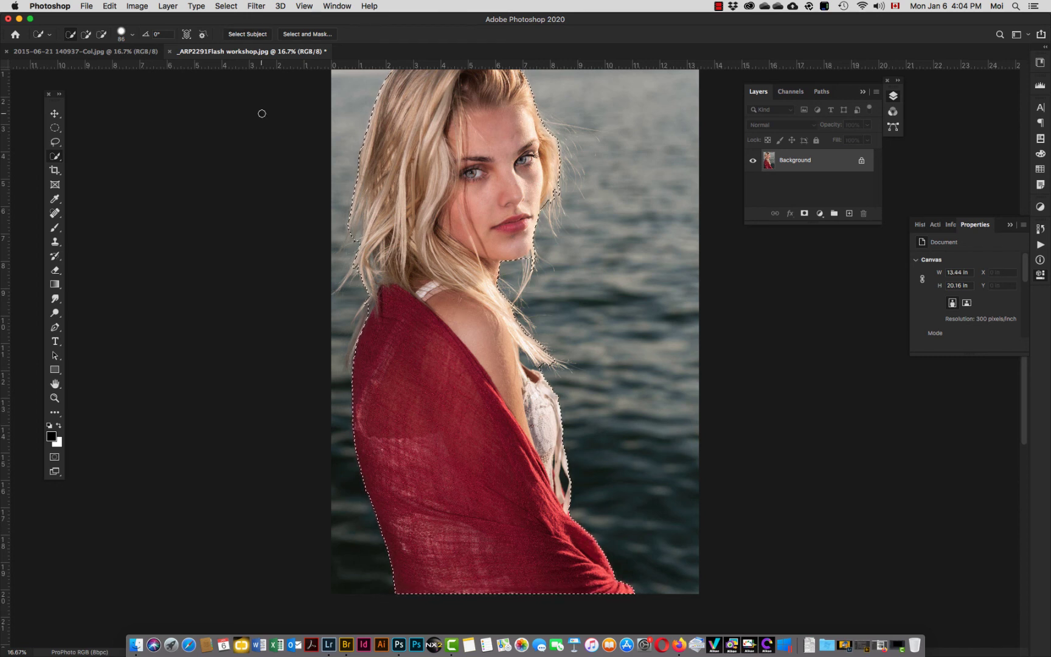
{"action": "key", "text": "shift+super+i"}
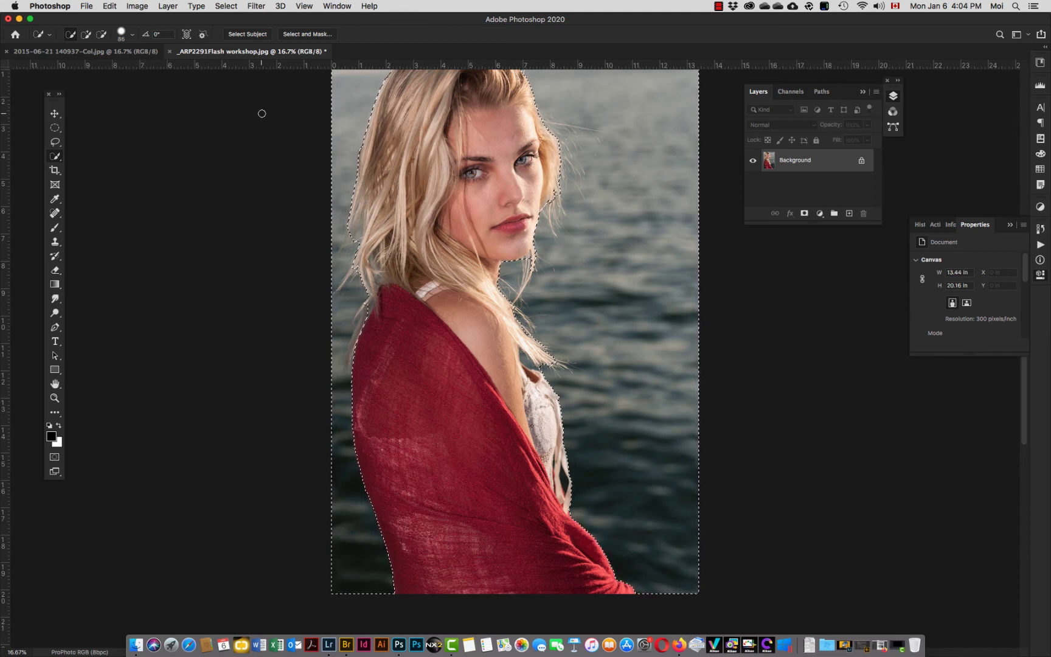
- Apply Similar to the inverted subject selection, inspect the result as a Quick Mask overlay, and clear the selection
{"action": "left_click", "coordinate": [222, 7]}
{"action": "left_click", "coordinate": [265, 194]}
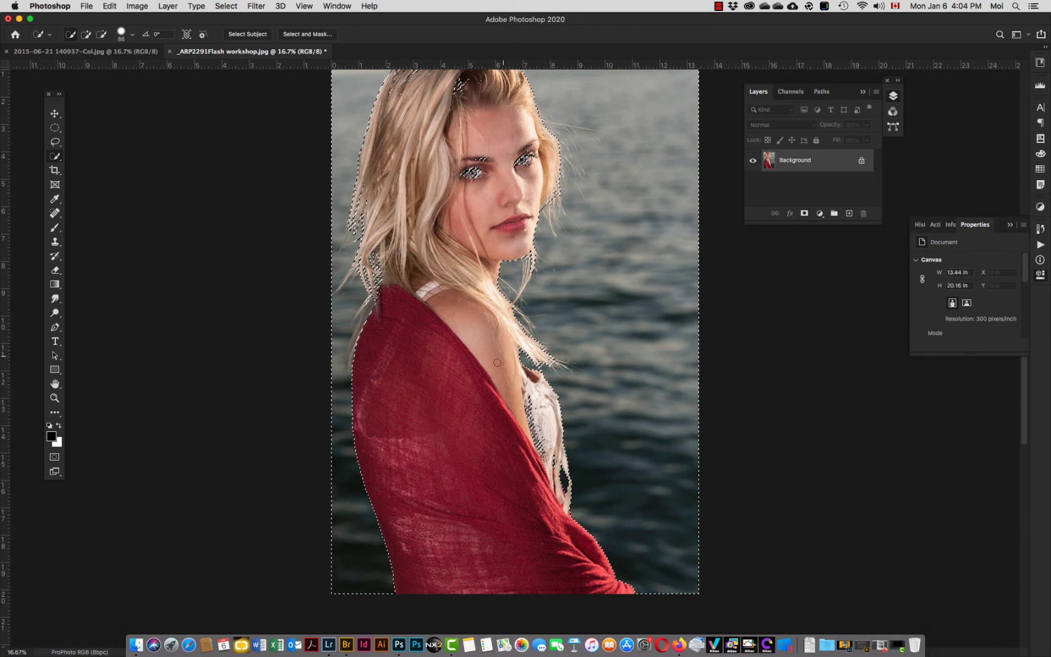
{"action": "key", "text": "q"}
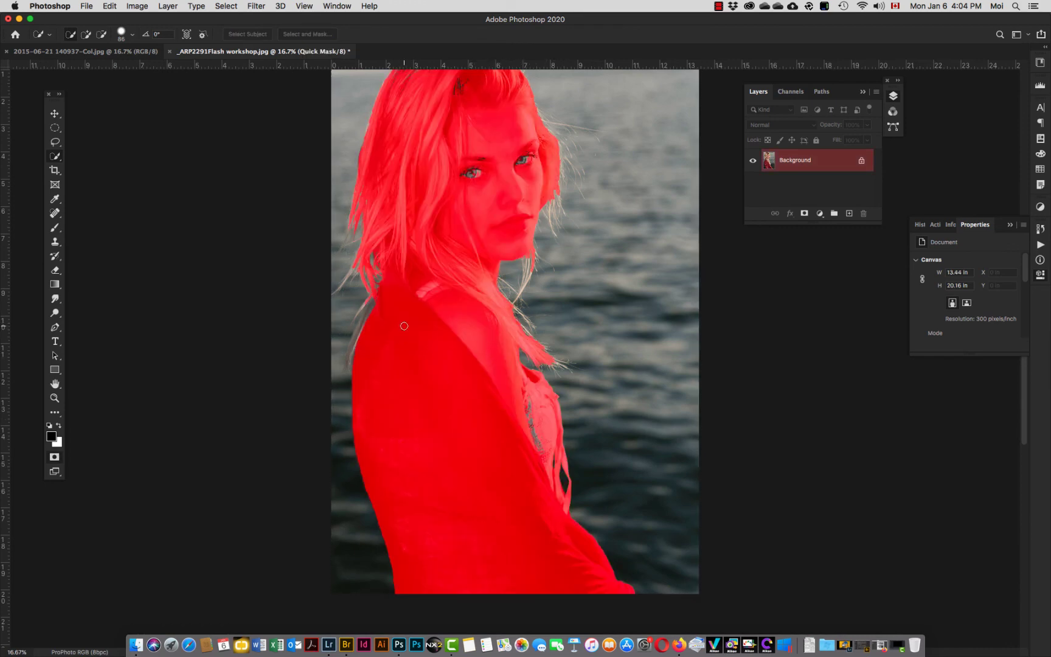
{"action": "key", "text": "q"}
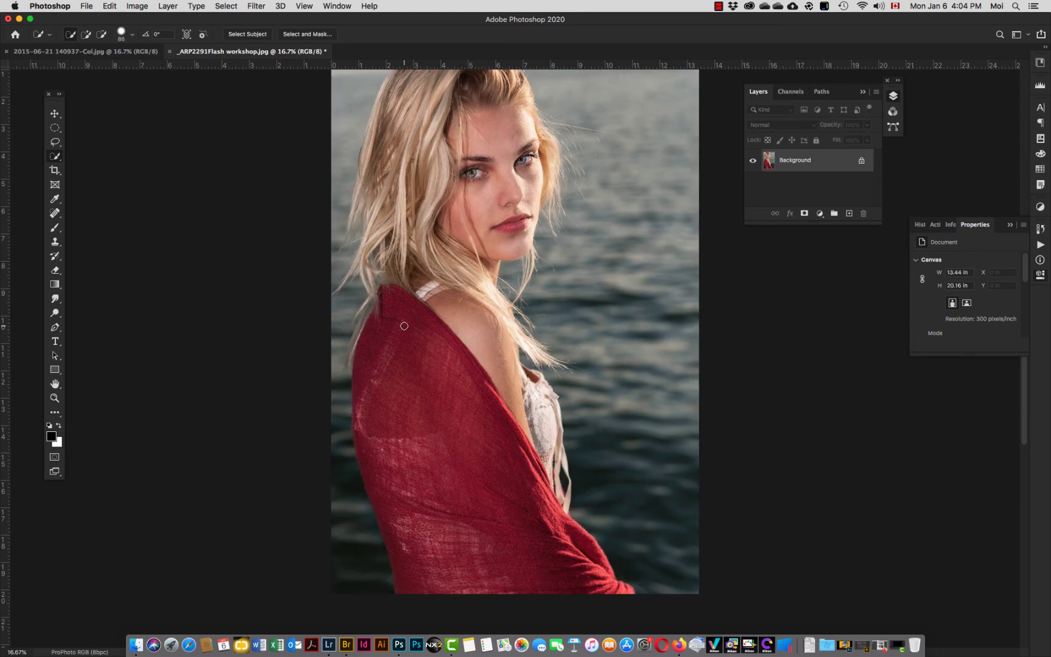
- Activate the Object Selection tool and review its selection modes, keeping Rectangle
{"action": "scroll", "coordinate": [408, 322], "scroll_direction": "up", "scroll_amount": 2}
{"action": "key", "text": "super+minus"}
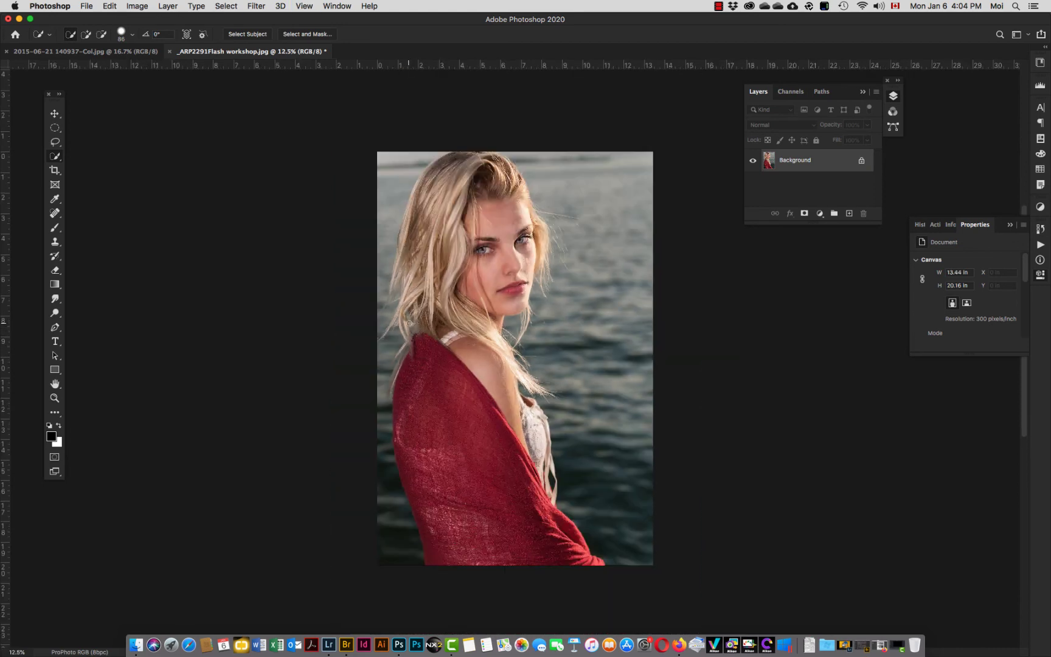
{"action": "left_click", "coordinate": [56, 157]}
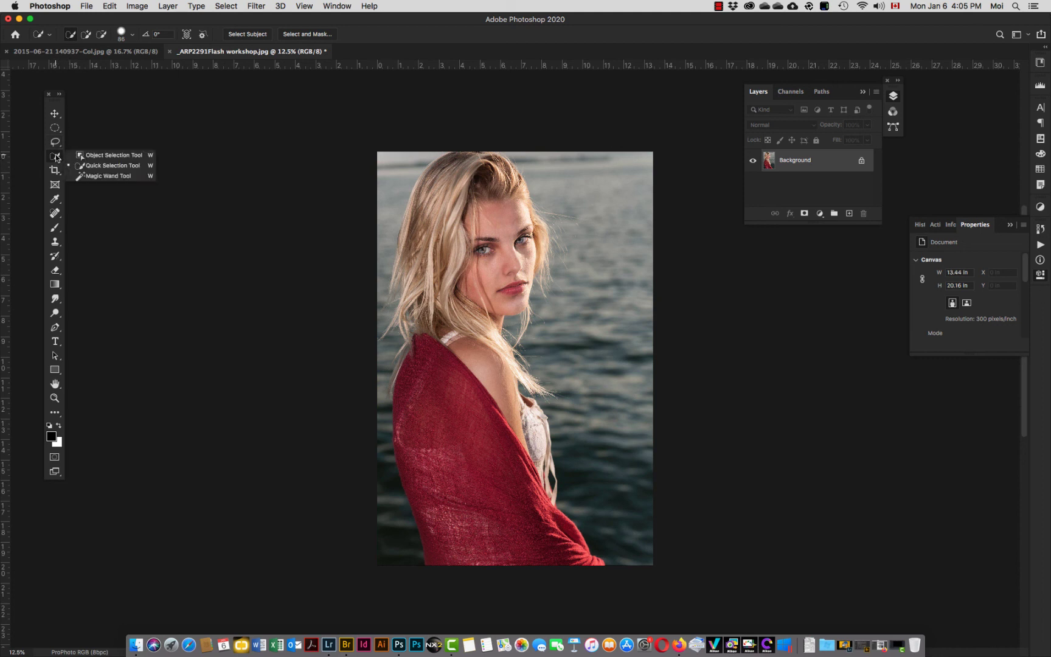
{"action": "left_click", "coordinate": [100, 156]}
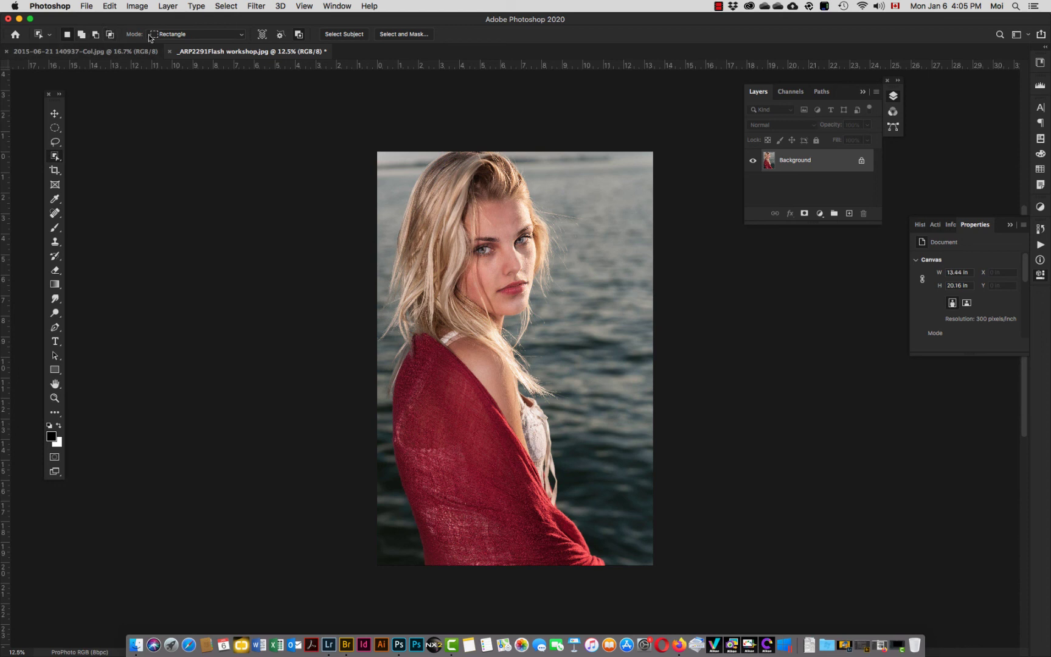
{"action": "left_click", "coordinate": [243, 35]}
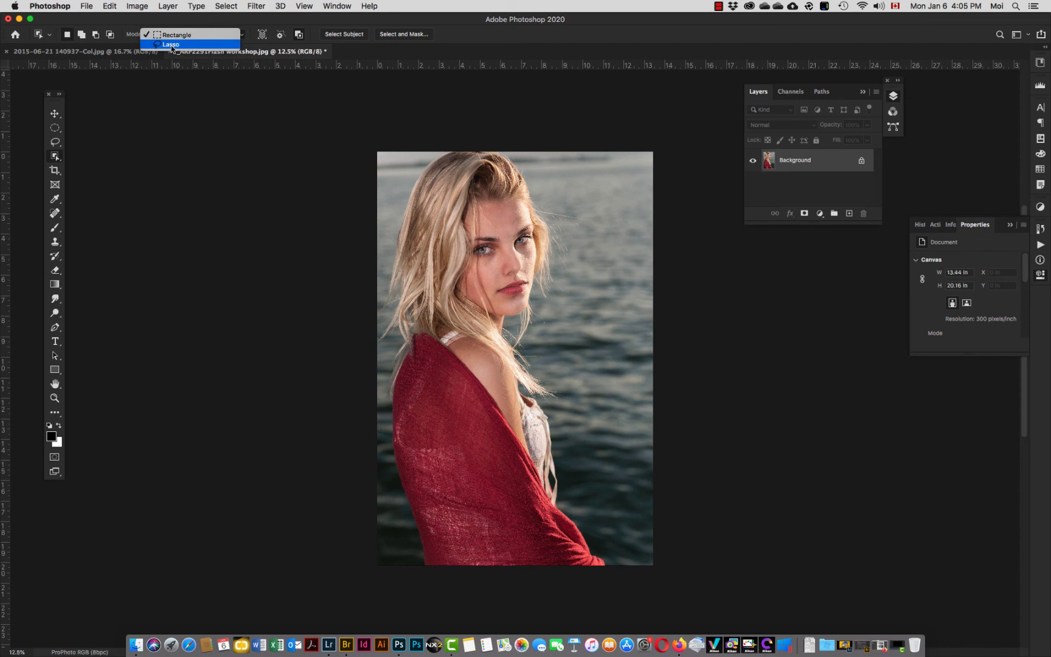
{"action": "left_click", "coordinate": [198, 15]}
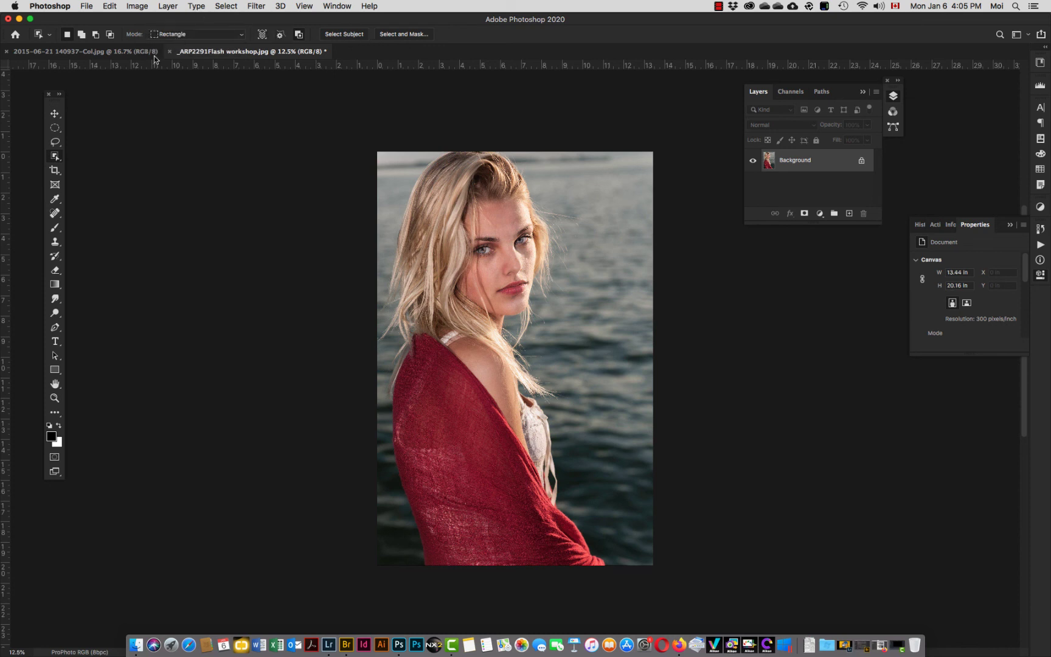
- Try Select Subject with the Object Selection tool, then draw a selection rectangle around the whole woman, deselecting after each
{"action": "left_click", "coordinate": [342, 35]}
{"action": "key", "text": "super+d"}
{"action": "left_click_drag", "start_coordinate": [385, 149], "coordinate": [610, 571]}
{"action": "key", "text": "super+d"}
- With the Move tool active, select the woman using the Subject command and deselect
{"action": "left_click", "coordinate": [55, 116]}
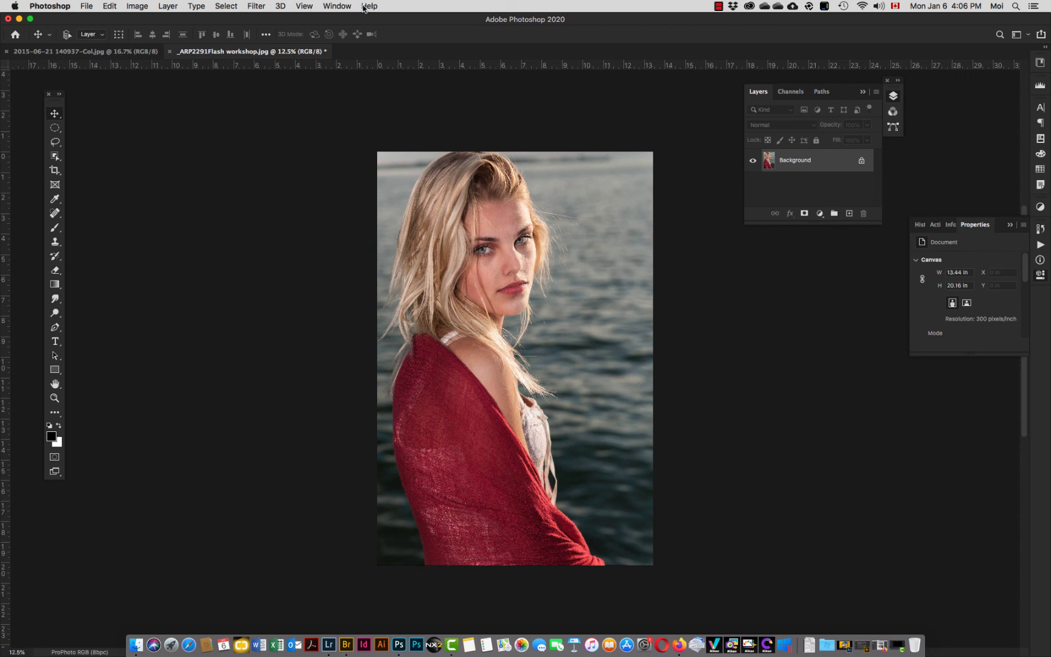
{"action": "left_click", "coordinate": [227, 7]}
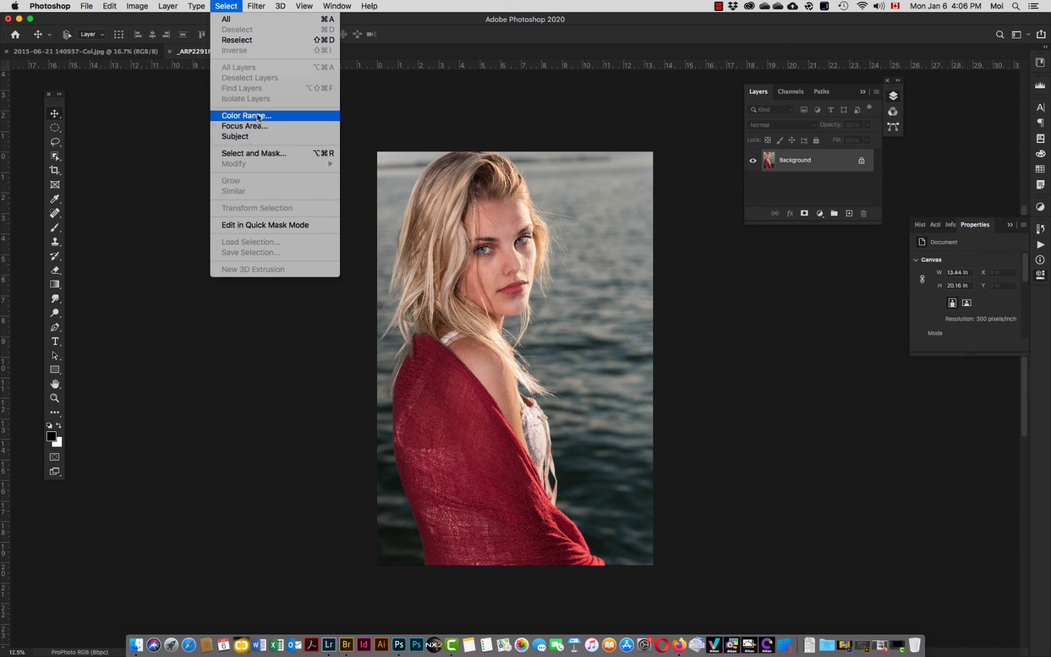
{"action": "left_click", "coordinate": [232, 138]}
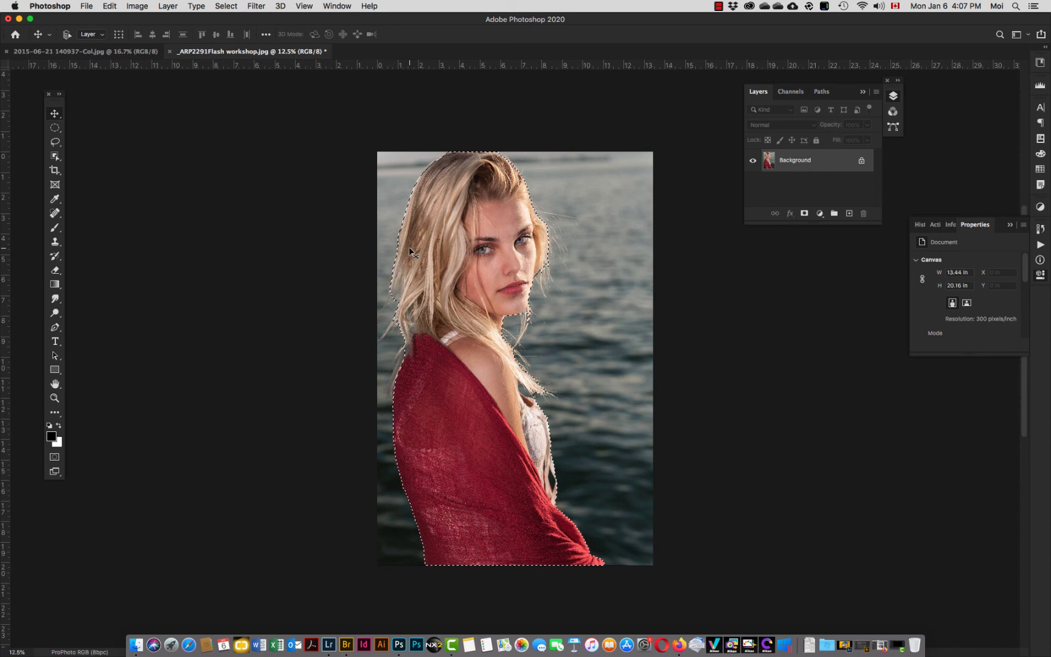
{"action": "key", "text": "super+d"}
- Try a Focus Area selection of the woman with the in-focus range raised to 4.84 and then set to 4.50, and cancel it
{"action": "left_click", "coordinate": [225, 7]}
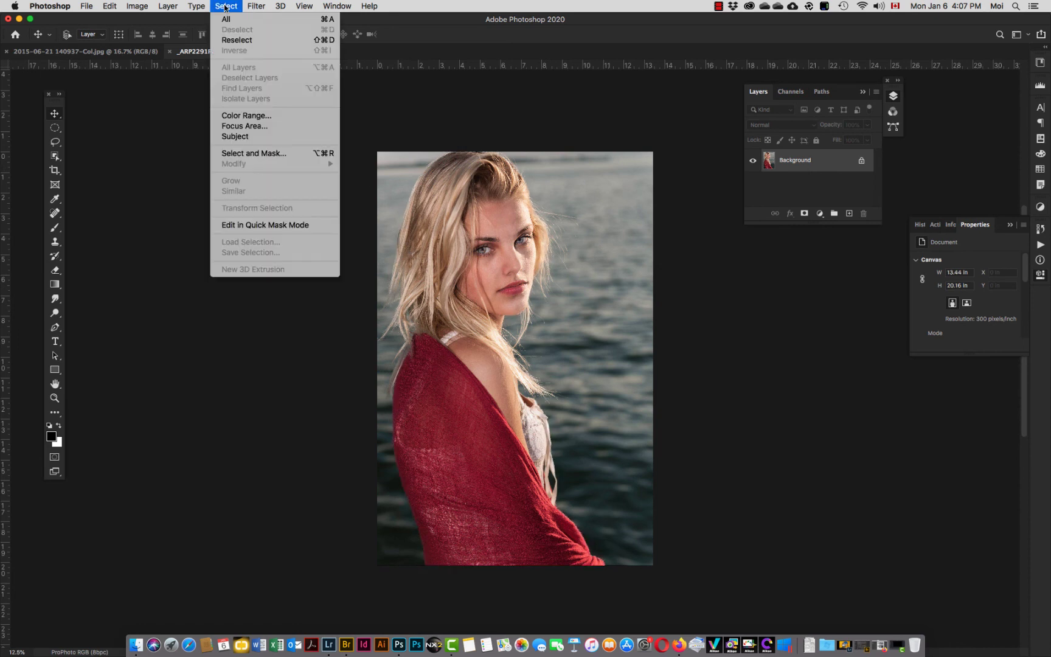
{"action": "left_click", "coordinate": [242, 128]}
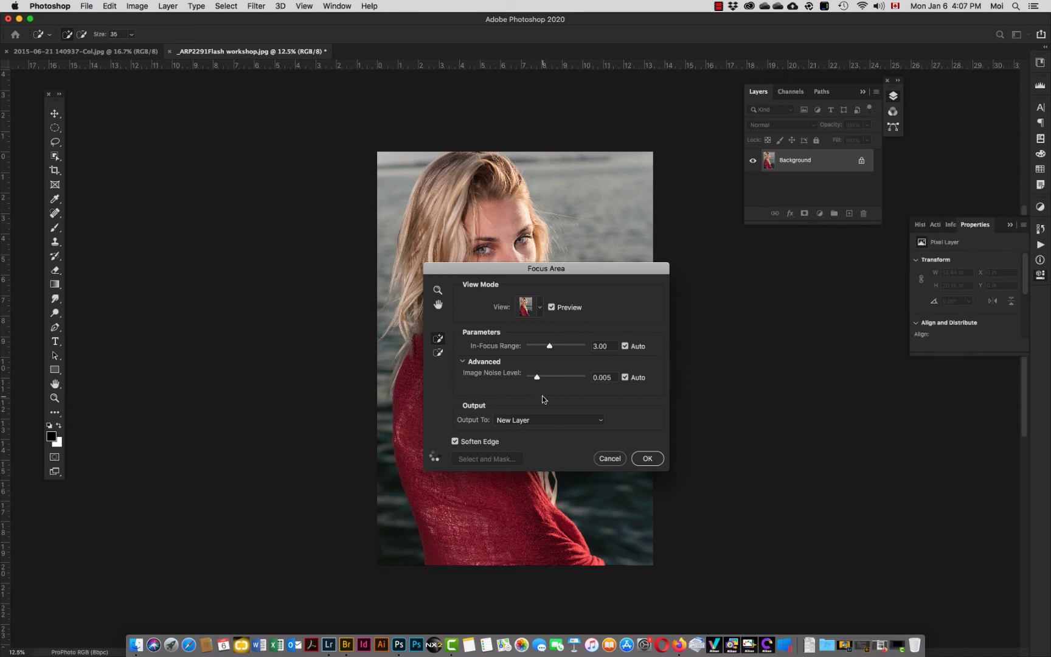
{"action": "left_click_drag", "start_coordinate": [567, 271], "coordinate": [266, 139]}
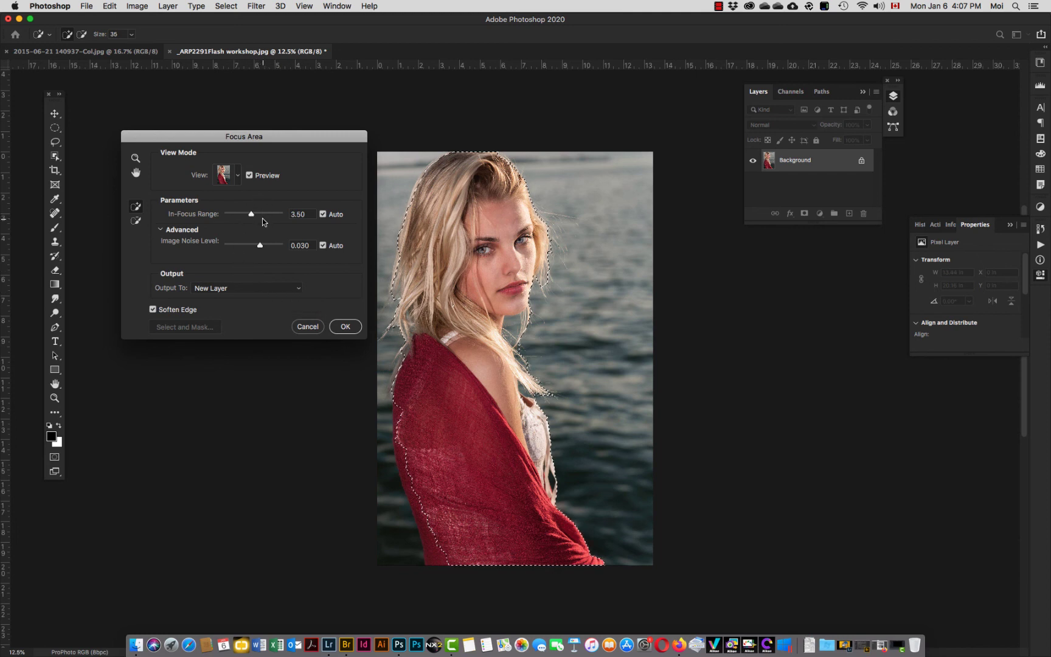
{"action": "left_click_drag", "start_coordinate": [251, 214], "coordinate": [263, 218]}
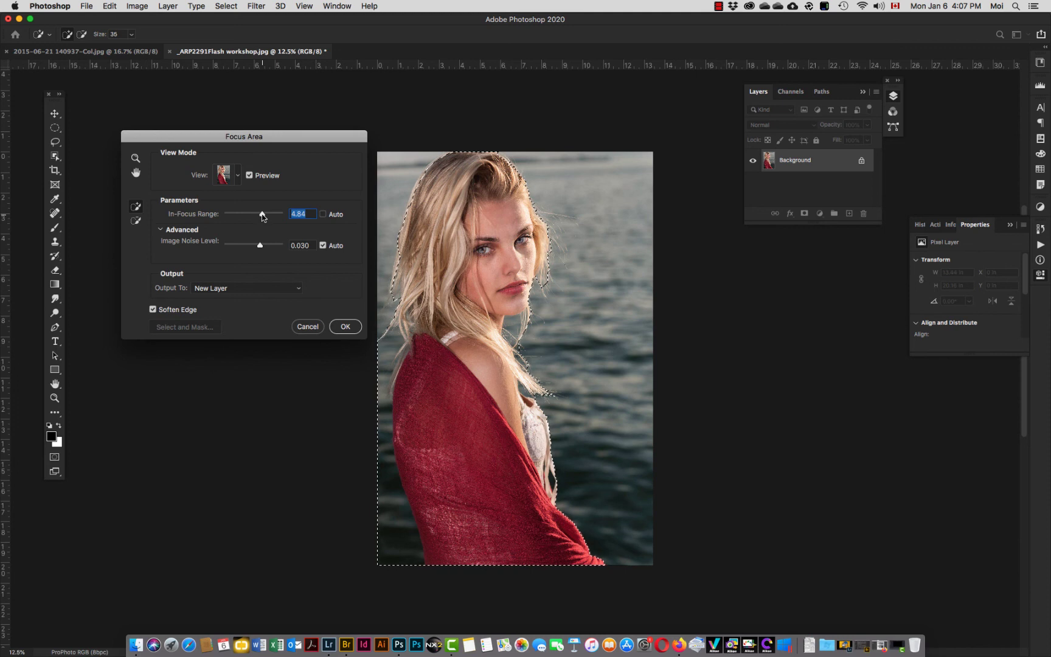
{"action": "left_click_drag", "start_coordinate": [262, 215], "coordinate": [260, 216]}
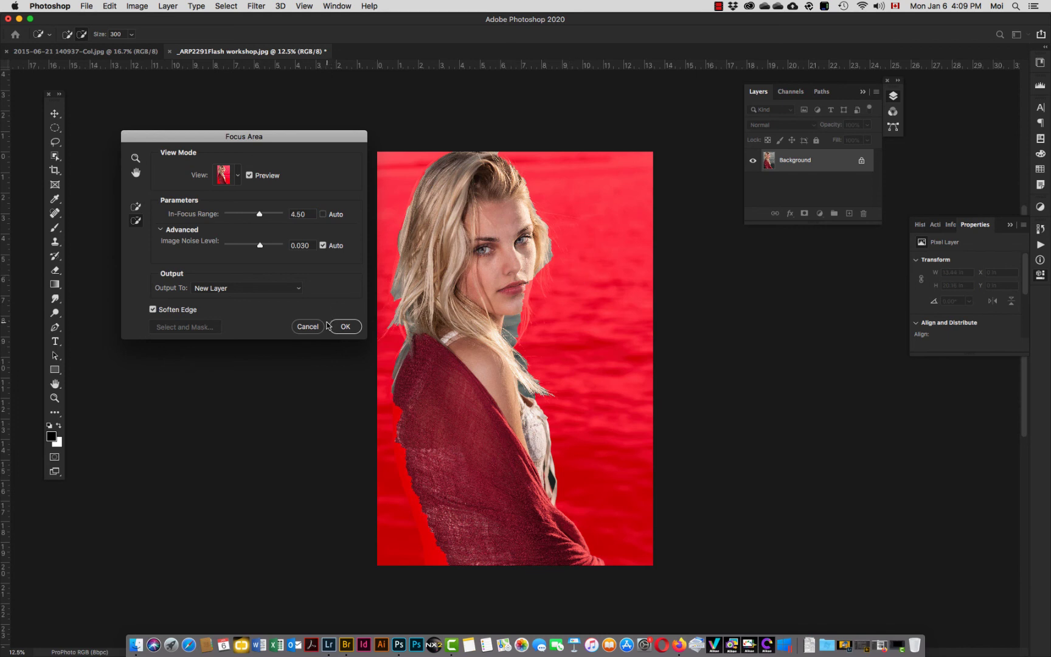
{"action": "left_click", "coordinate": [303, 327]}
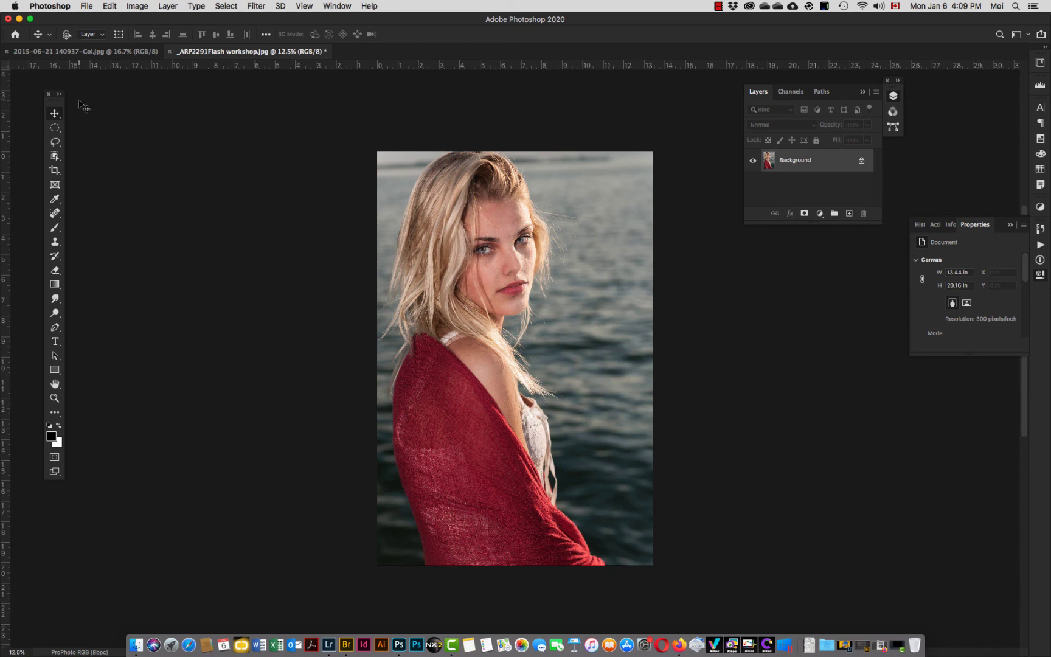
{"action": "left_click", "coordinate": [231, 7]}
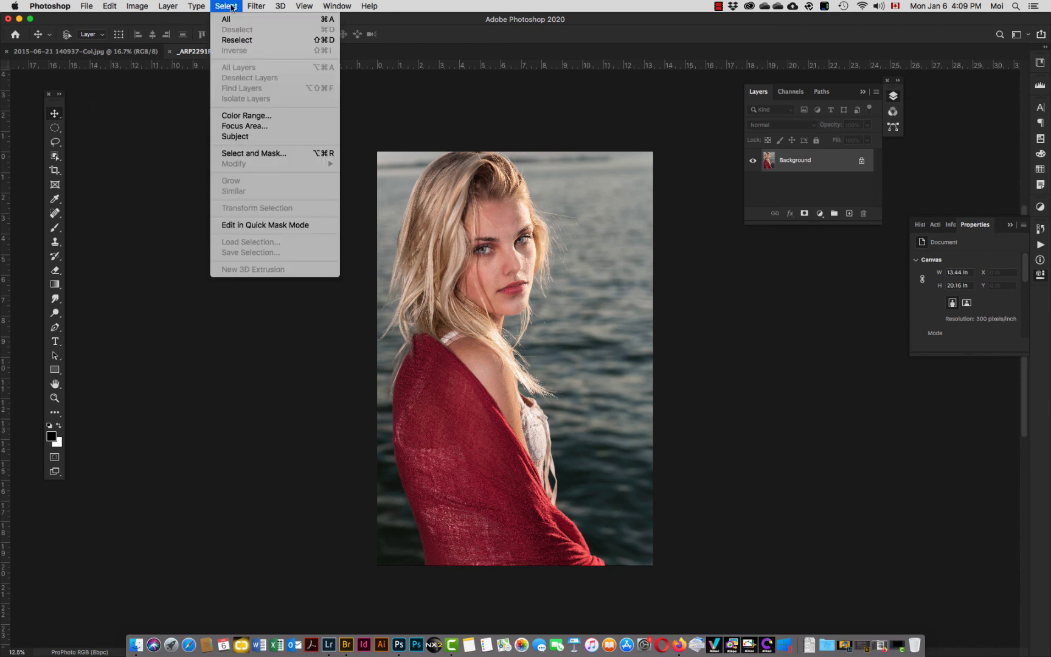
{"action": "left_click", "coordinate": [231, 6]}
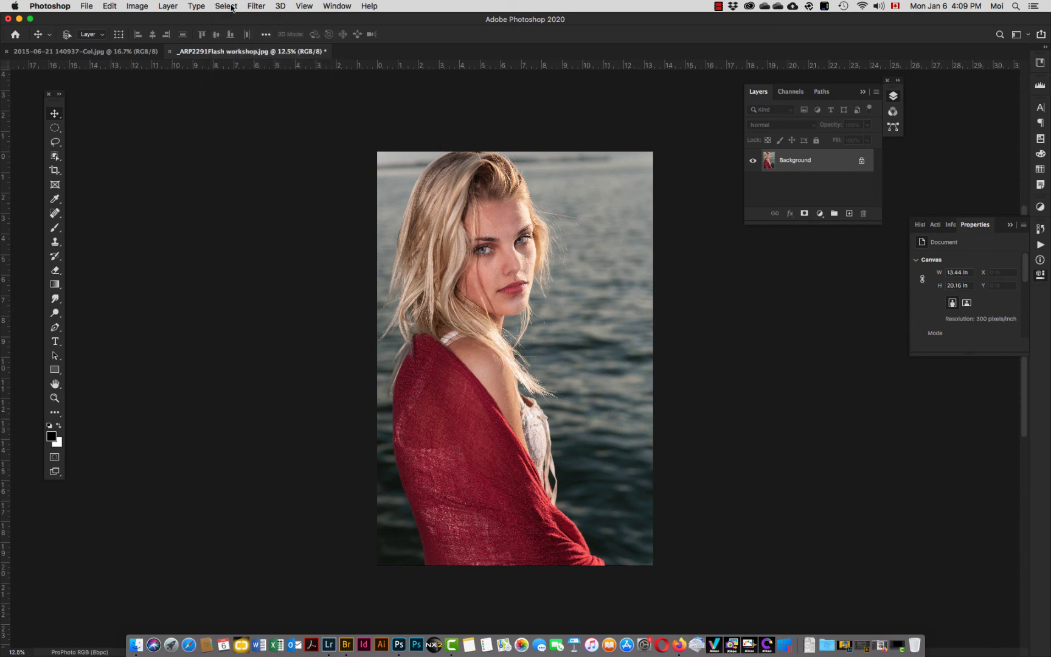